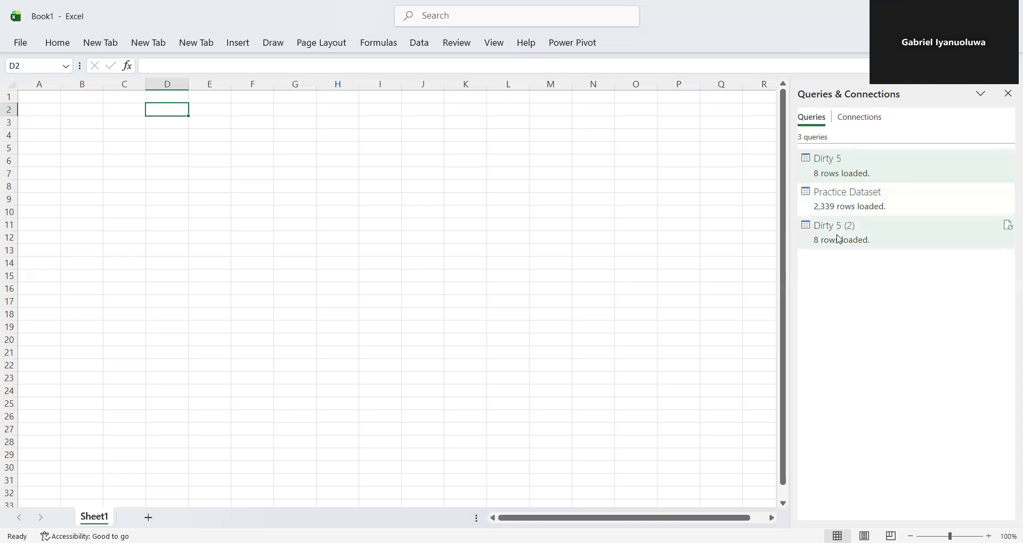
Open the Dirty 5 (2) query in the Power Query Editor and delete this duplicate query
mouse_move(839, 239)
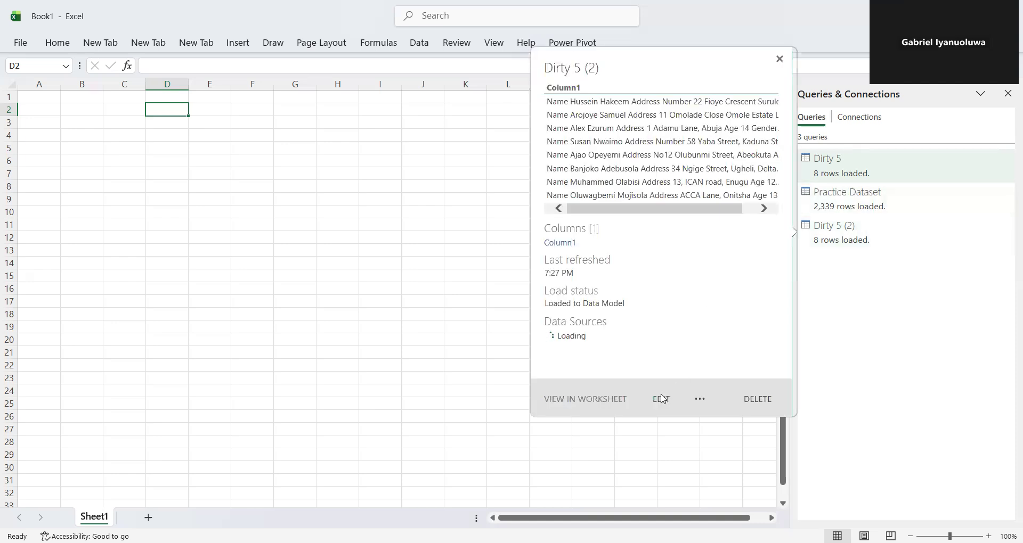
click(661, 399)
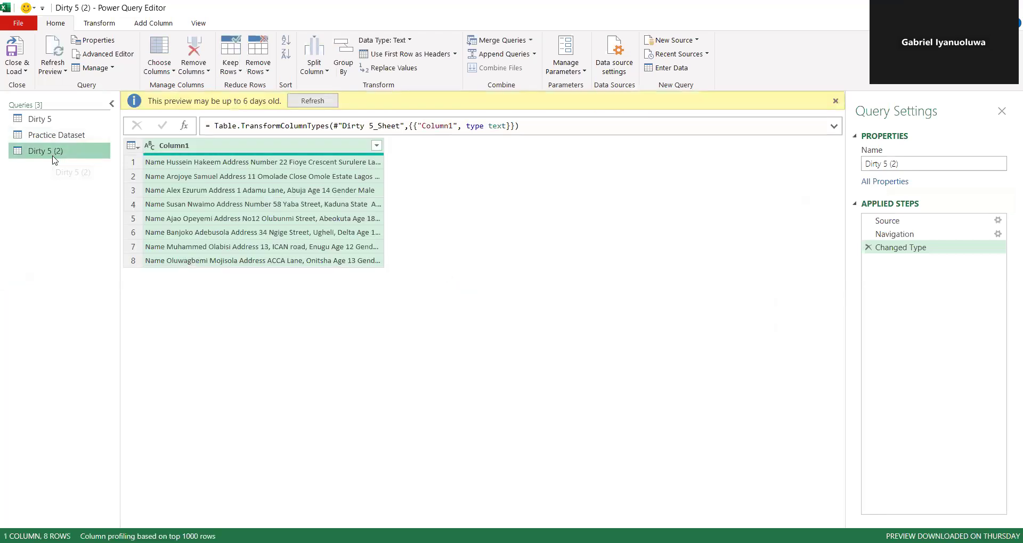
right_click(54, 156)
key(Escape)
click(576, 300)
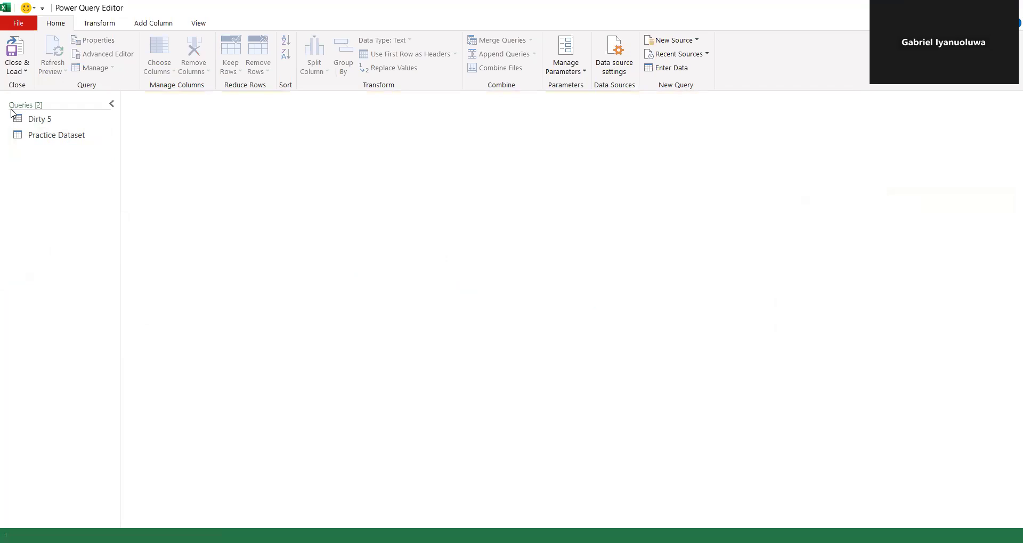
Review the Dirty 5 and Practice Dataset queries, then close the Power Query Editor and load the changes
click(33, 117)
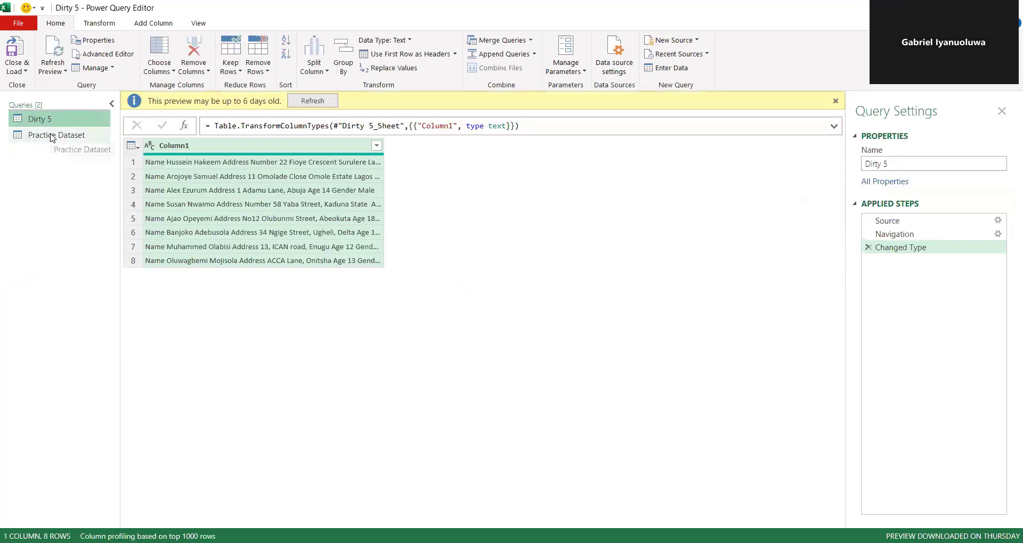
click(49, 134)
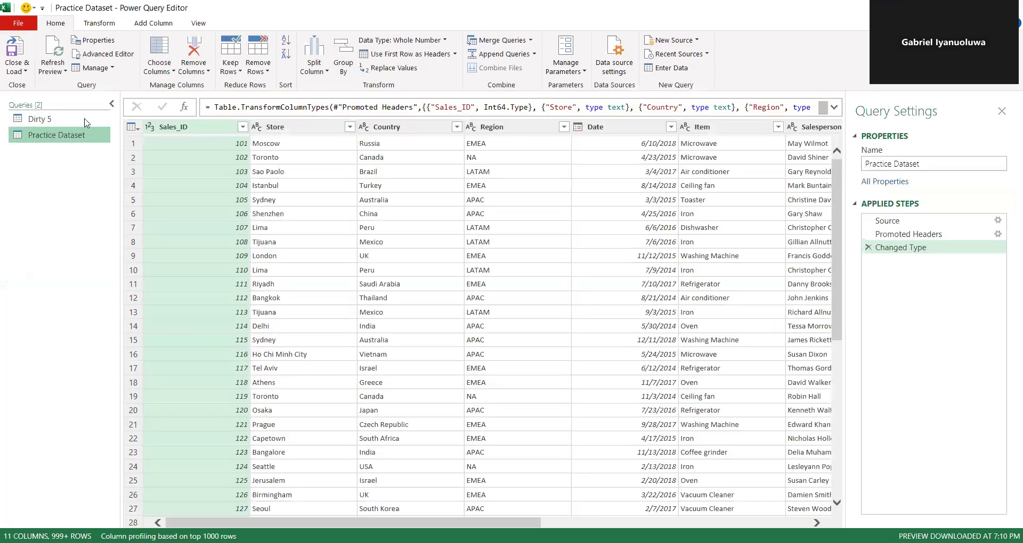
click(58, 123)
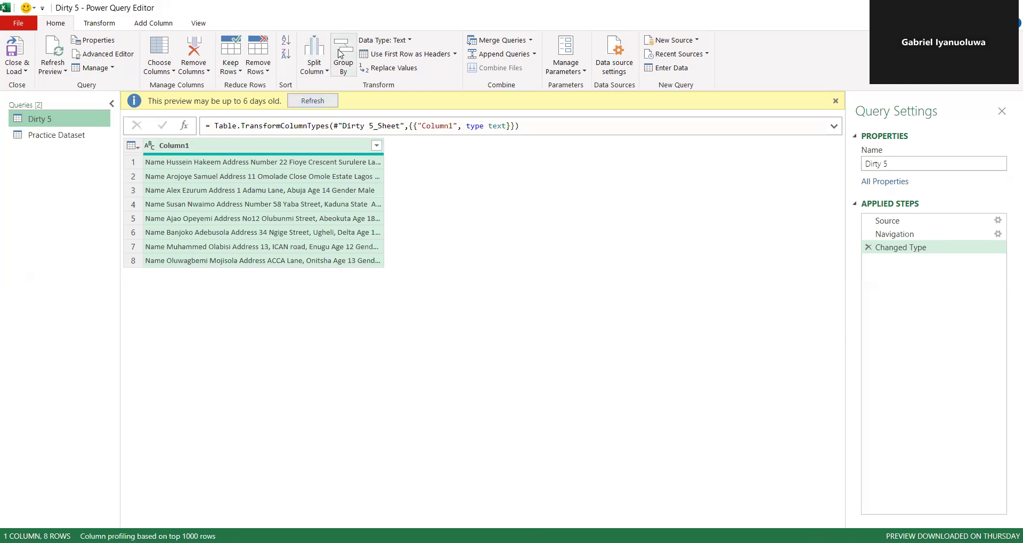
click(25, 71)
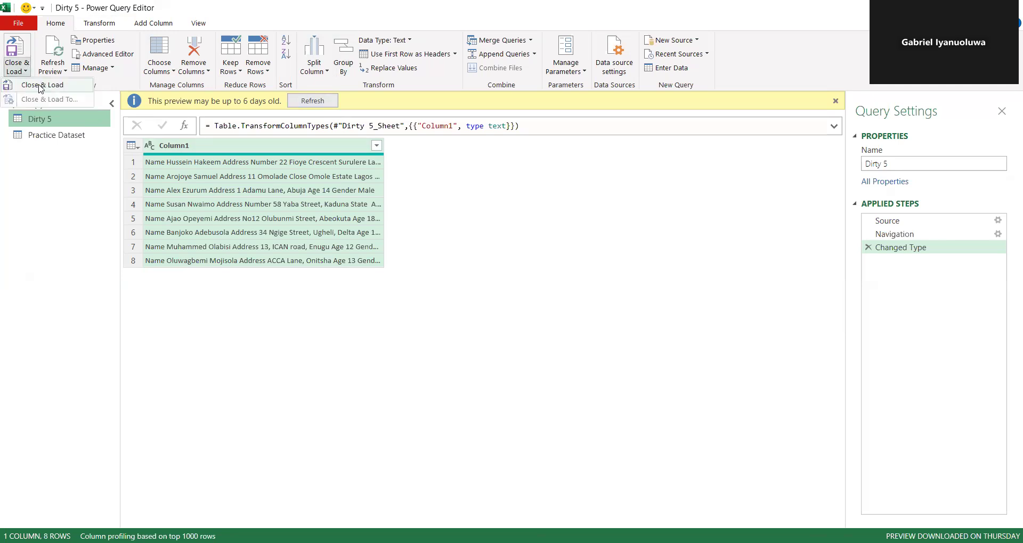
click(41, 87)
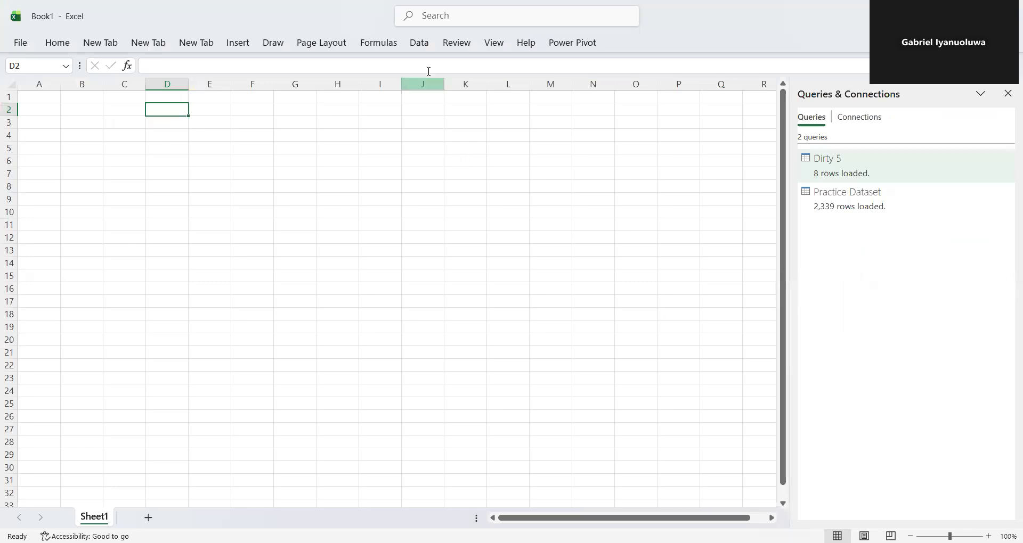
Import the Excel workbook 5.-Jumbled-up-Customers-Details from the Documents folder as a data source
click(420, 44)
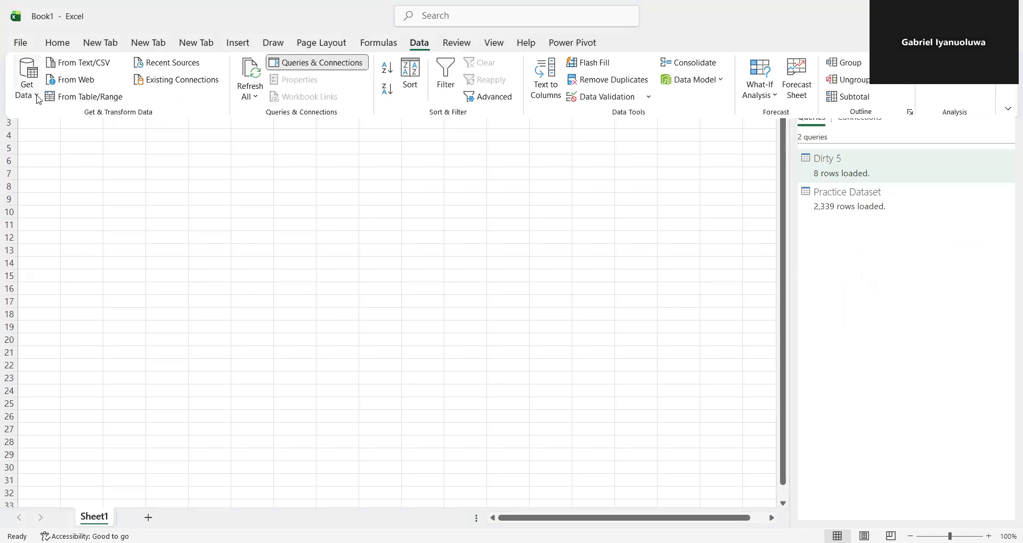
click(38, 100)
mouse_move(106, 116)
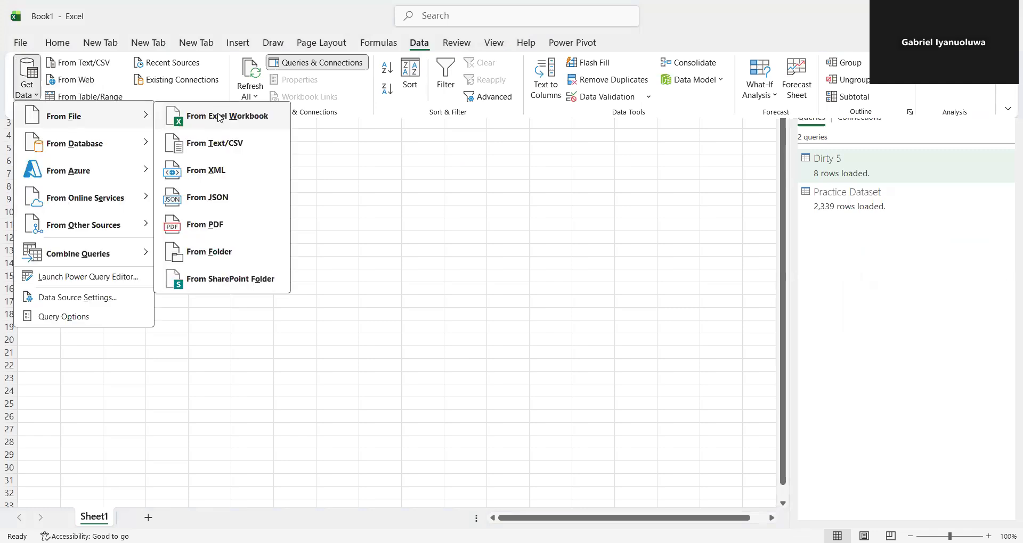
click(219, 116)
scroll(64, 197, up, 3)
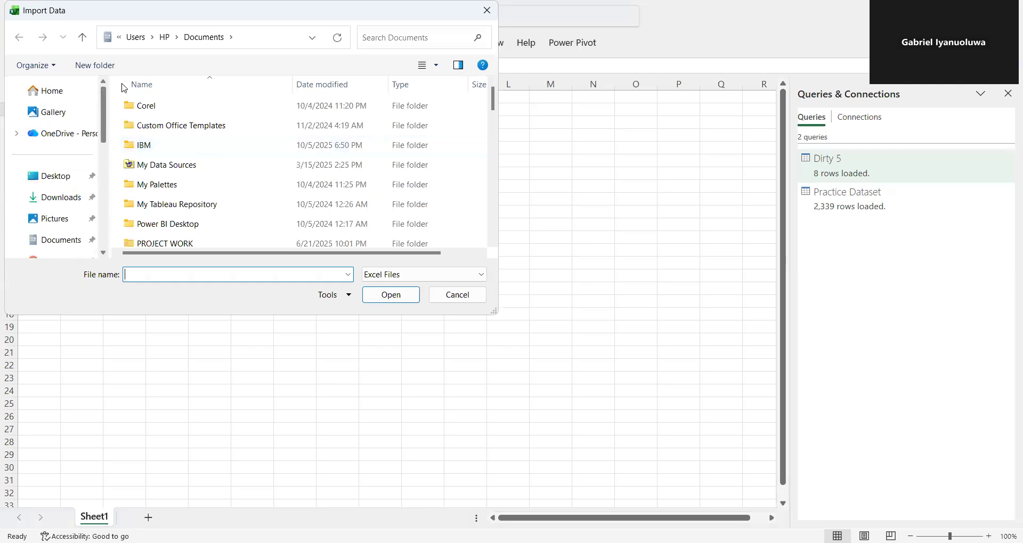
click(75, 240)
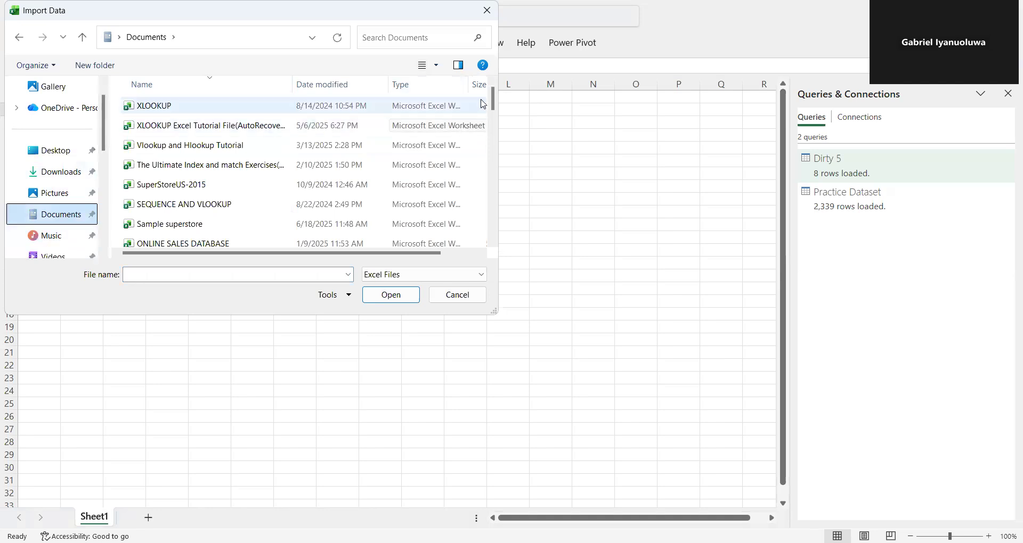
drag(493, 104, 485, 192)
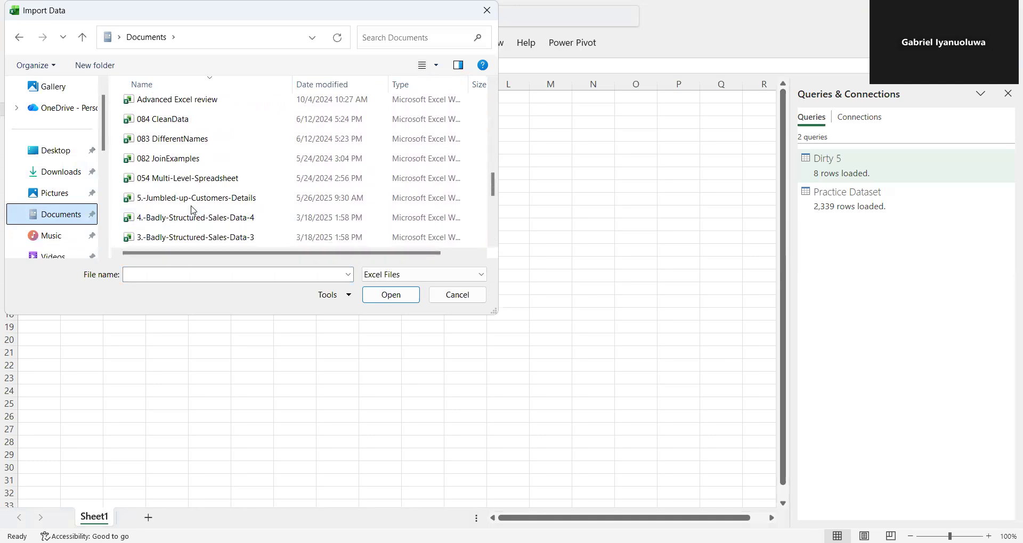
click(208, 200)
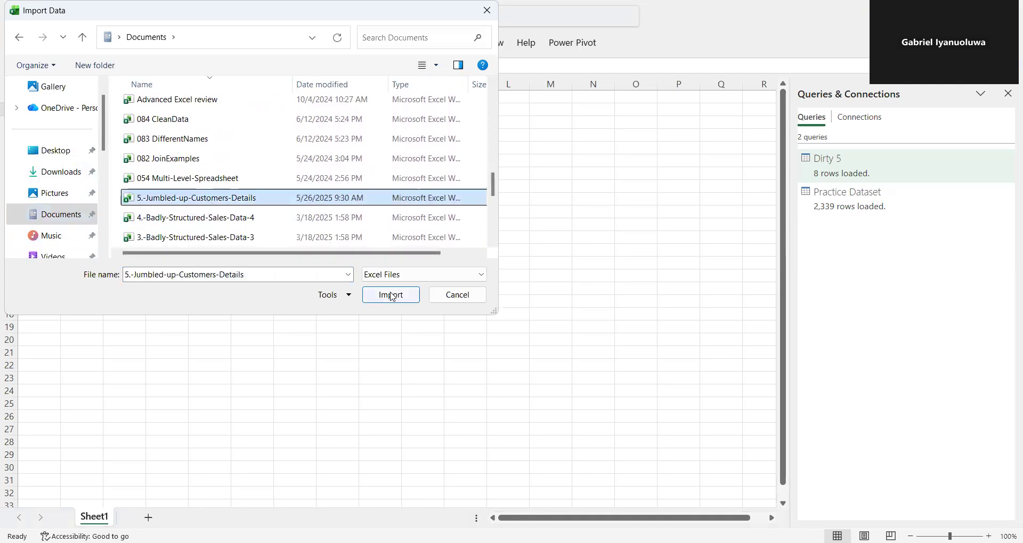
click(391, 295)
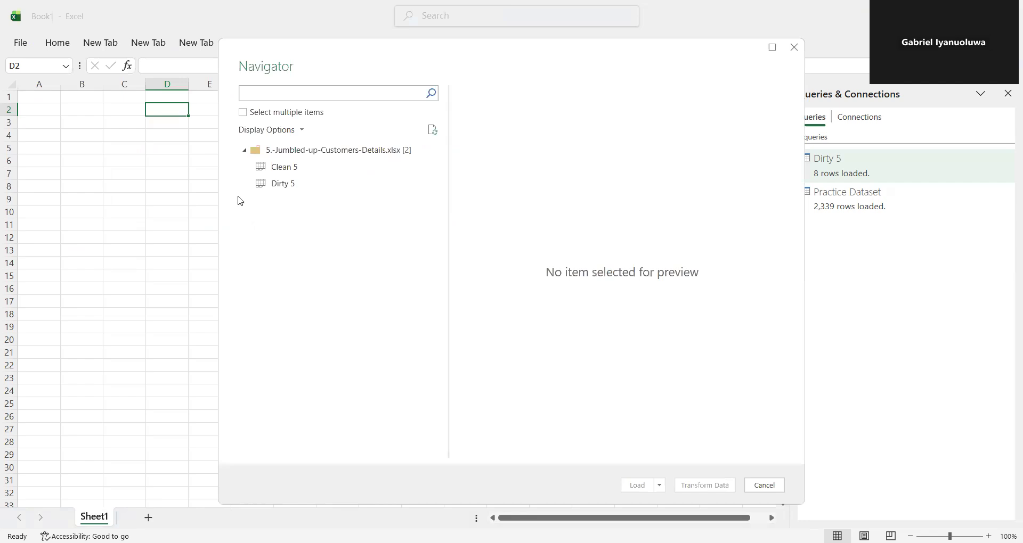
Load the Clean 5 sheet as a connection only and add its data to the Data Model
click(267, 171)
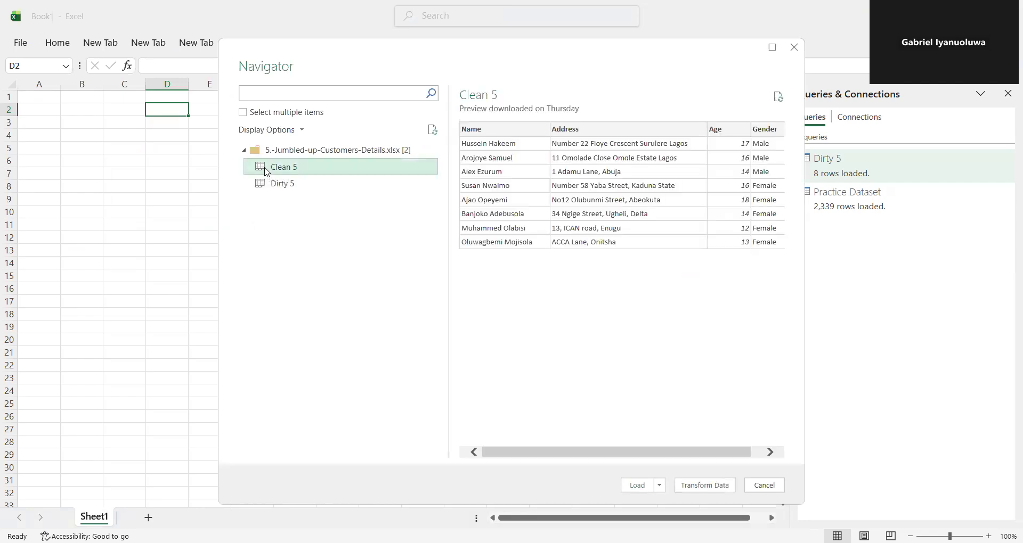
click(659, 485)
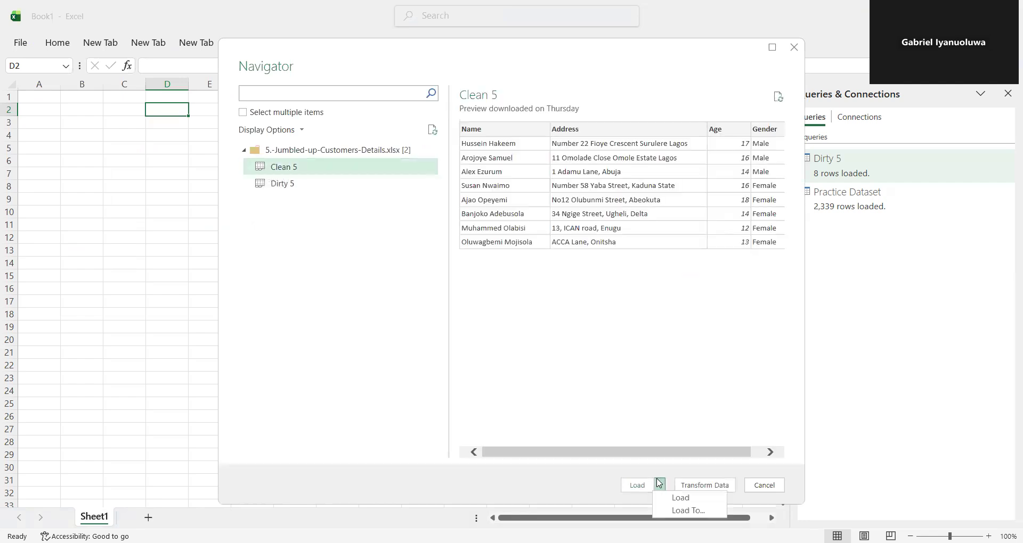
click(689, 511)
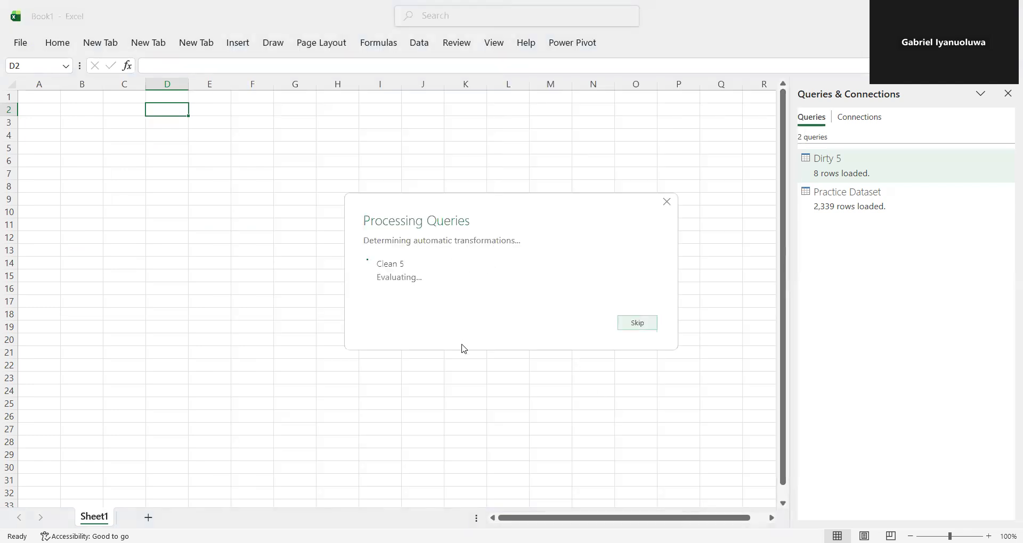
click(519, 207)
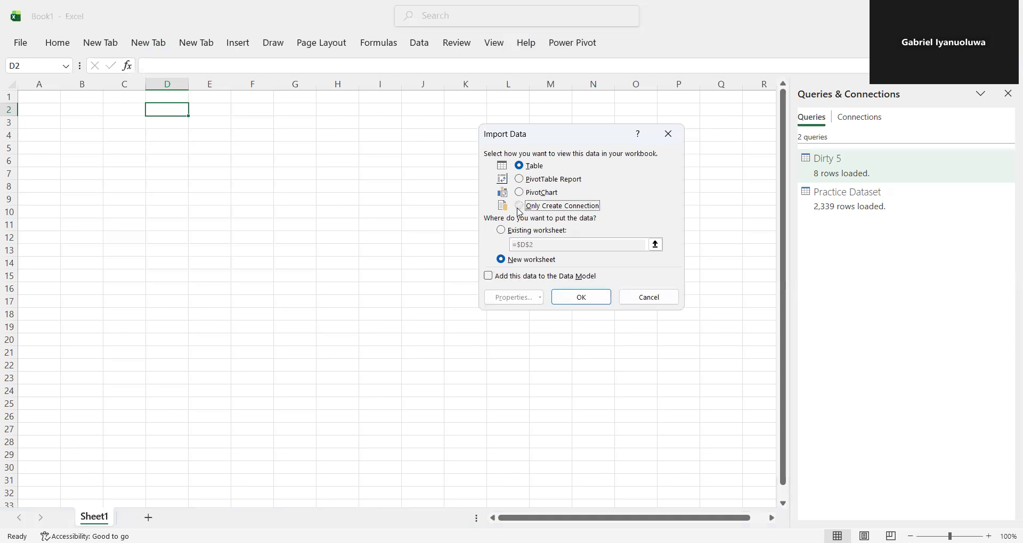
click(488, 277)
click(578, 304)
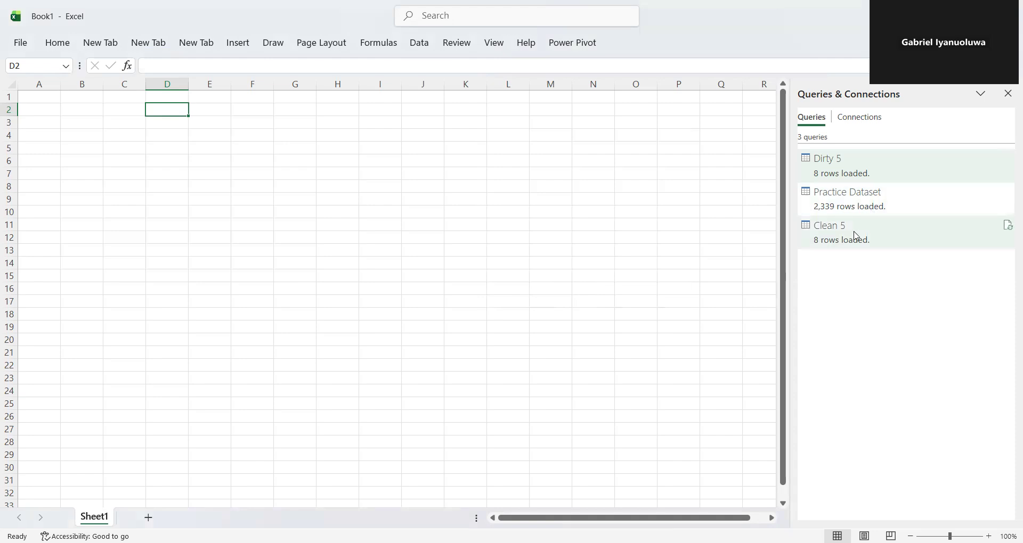
Open the Clean 5 query in the Power Query Editor and compare its column layout with the Dirty 5 query
mouse_move(855, 236)
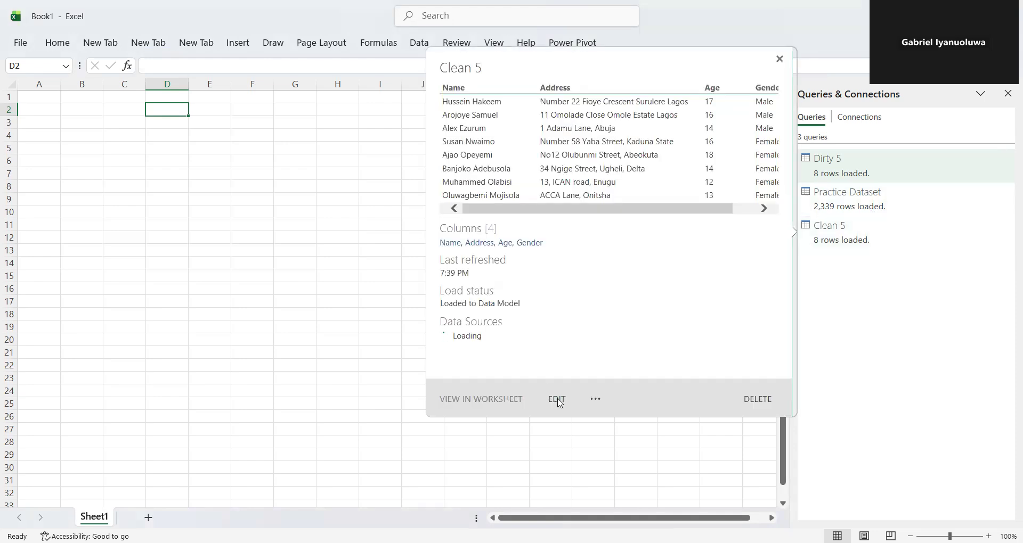
click(557, 400)
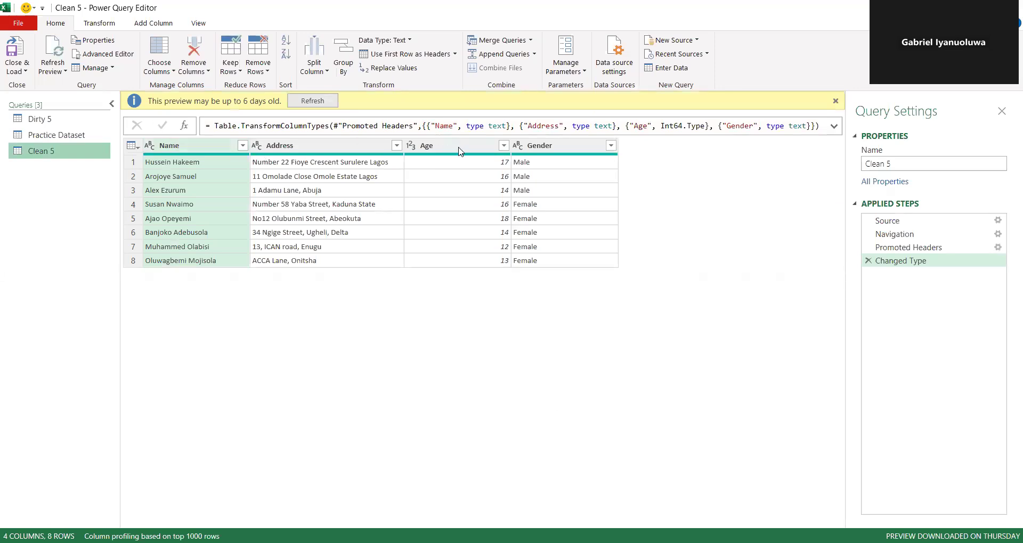
click(64, 120)
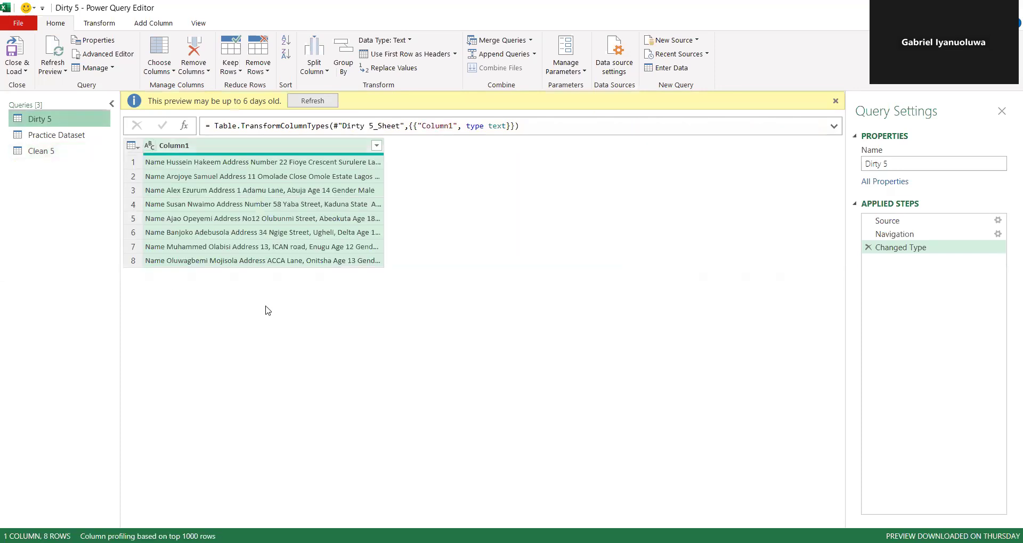
click(51, 152)
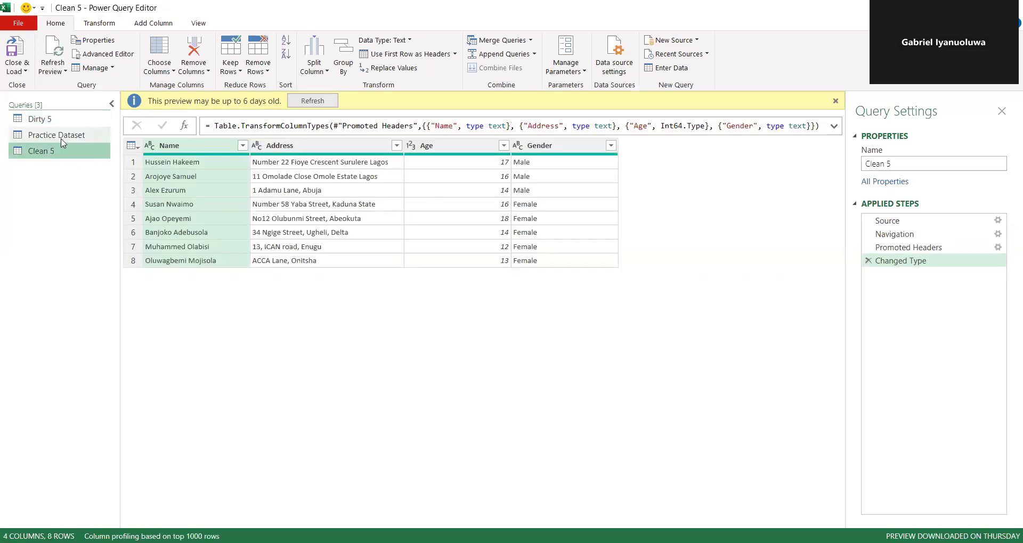
click(42, 124)
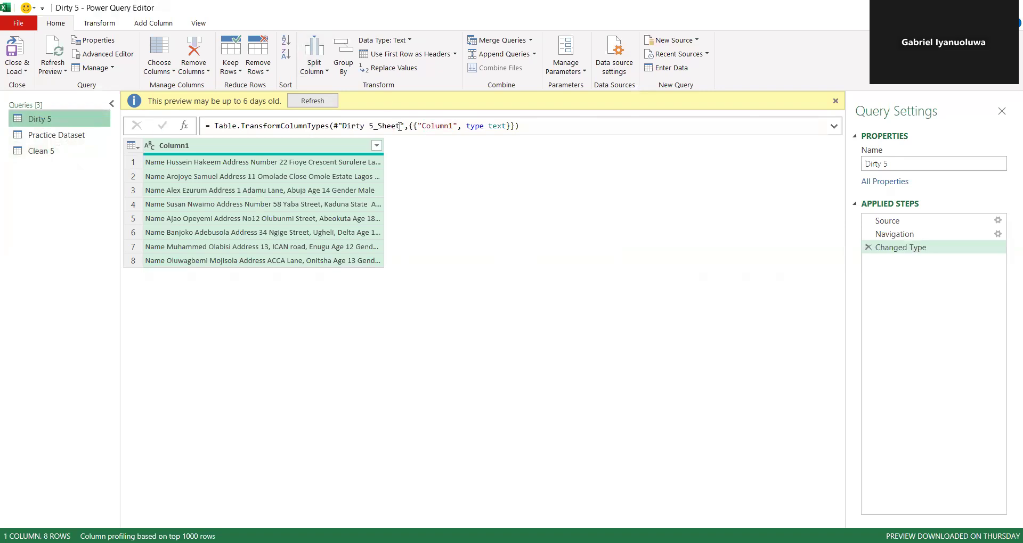
Split Column1 of the Dirty 5 query at the left-most occurrence of the custom delimiter "Name"
click(329, 72)
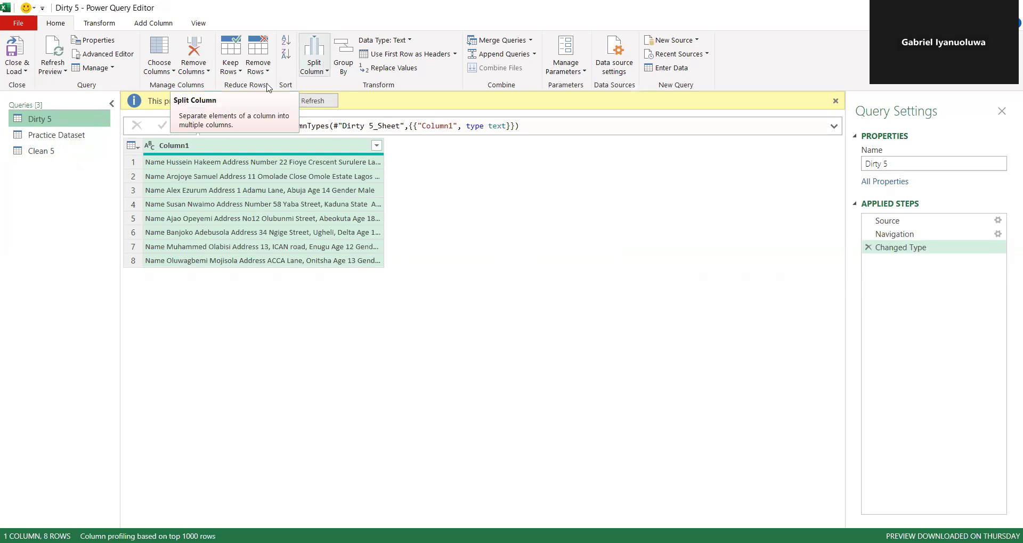
click(268, 85)
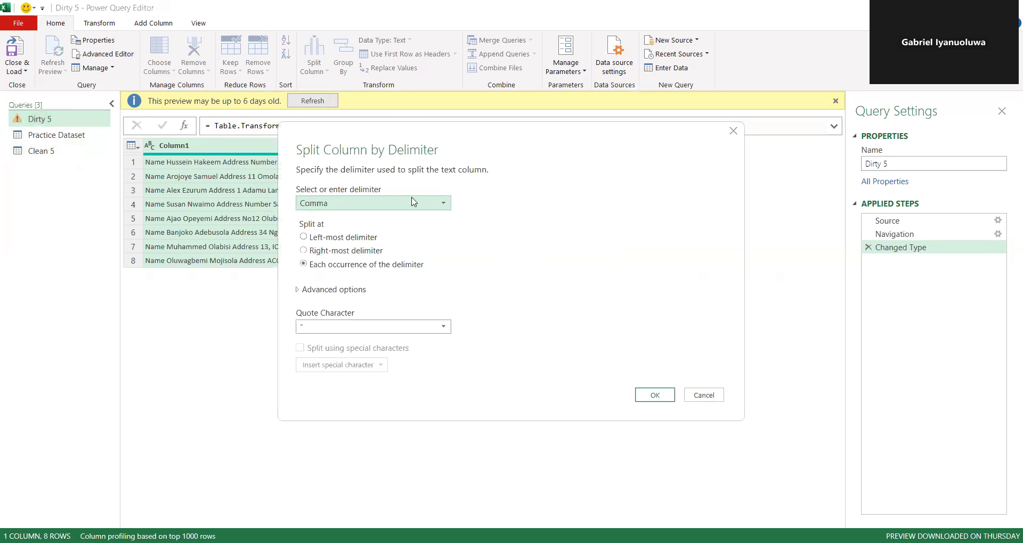
click(445, 203)
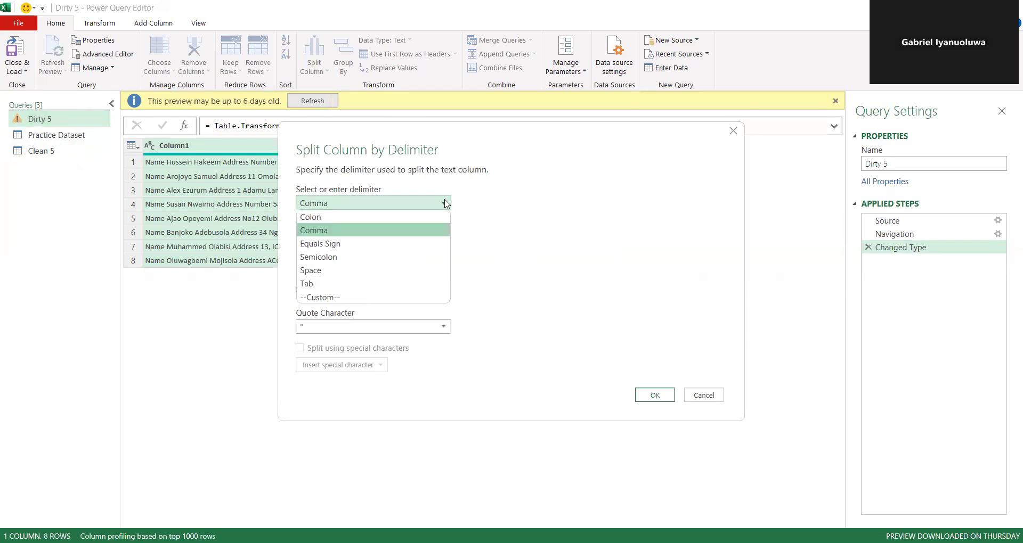
click(323, 297)
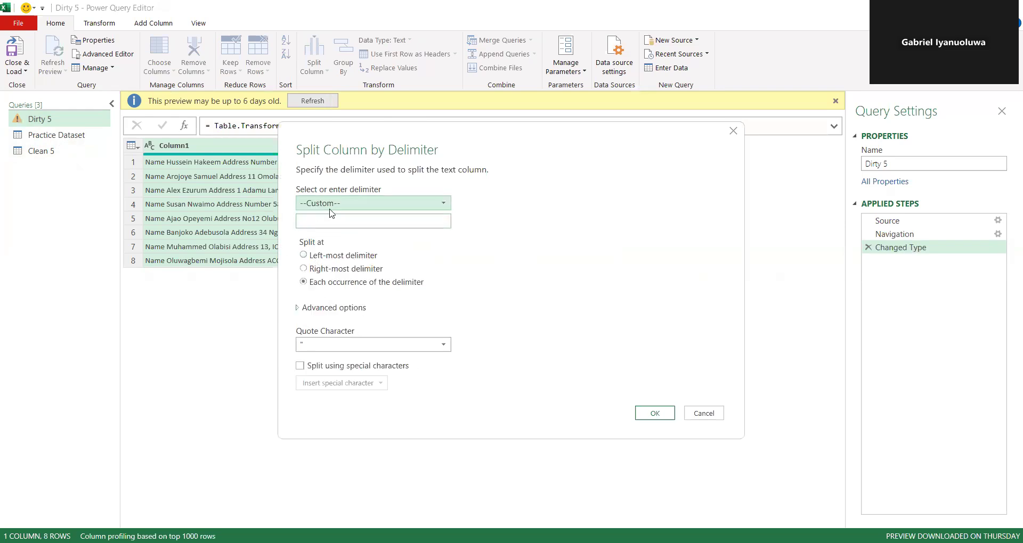
click(321, 227)
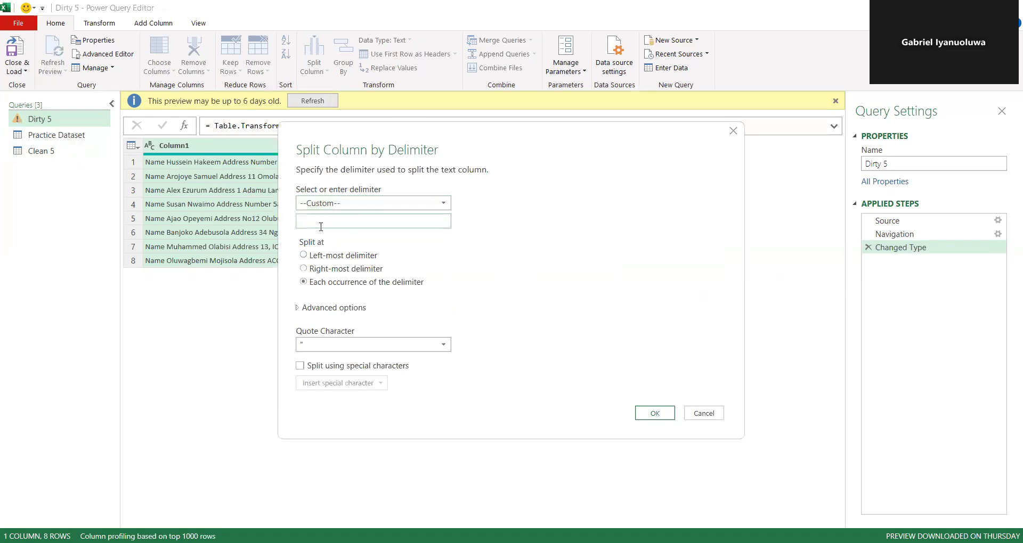
text(Name)
click(304, 256)
click(653, 414)
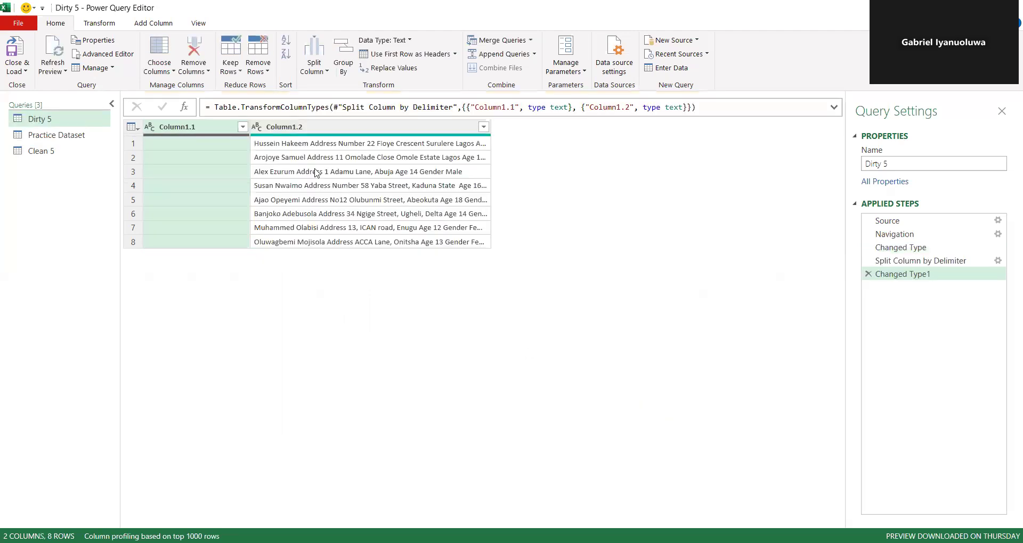
Split Column1.2 of the Dirty 5 query at the left-most occurrence of the custom delimiter "Address"
click(304, 127)
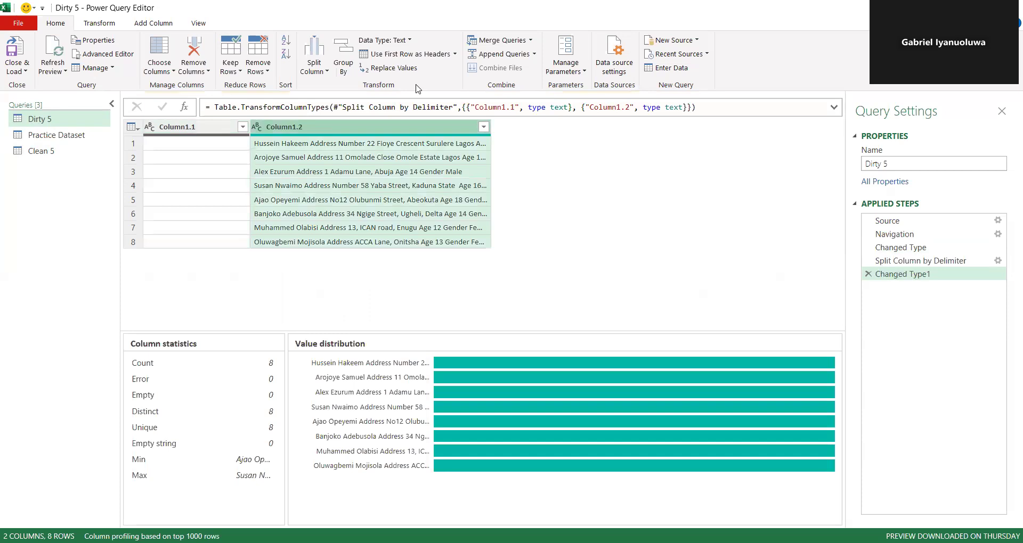
click(325, 73)
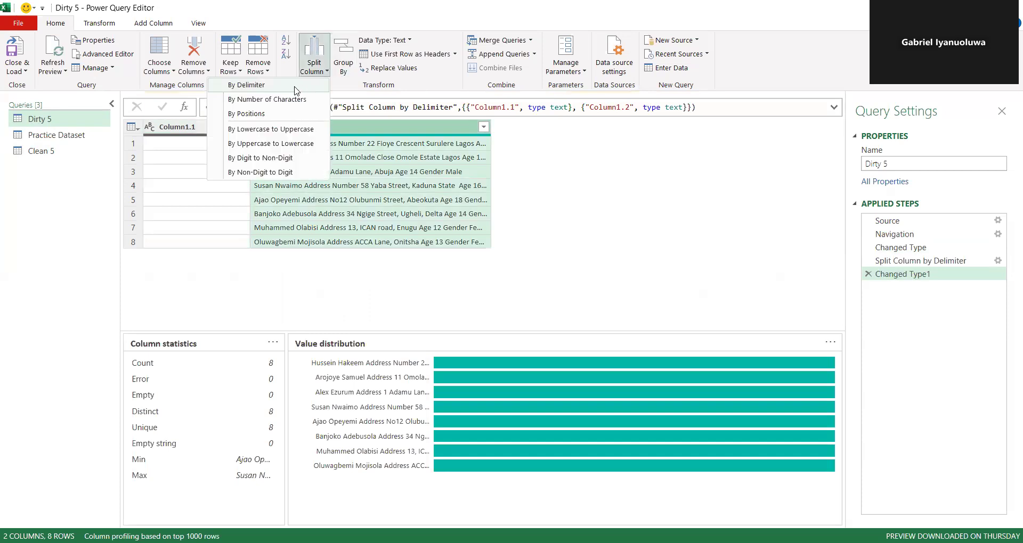
click(250, 85)
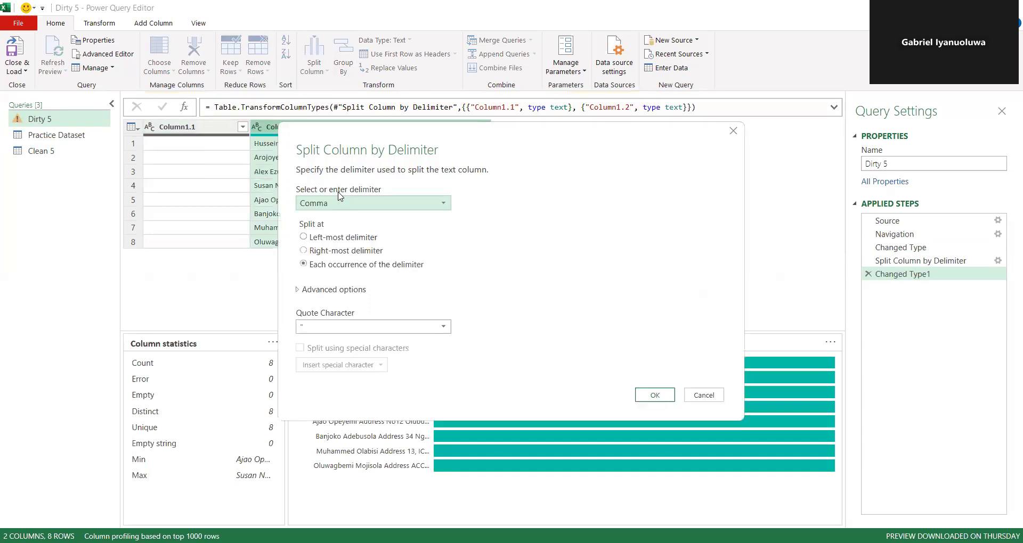
click(446, 203)
click(332, 296)
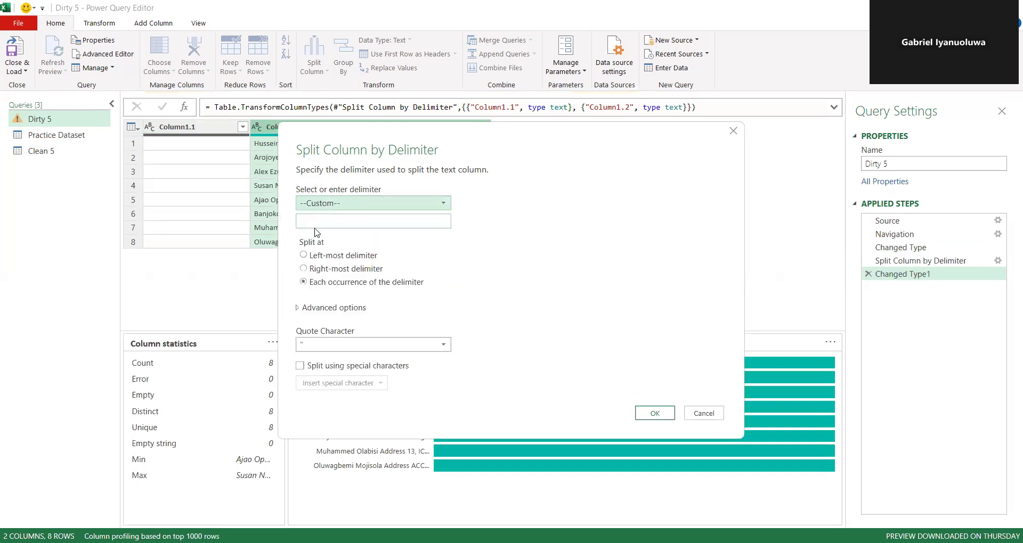
text(Address)
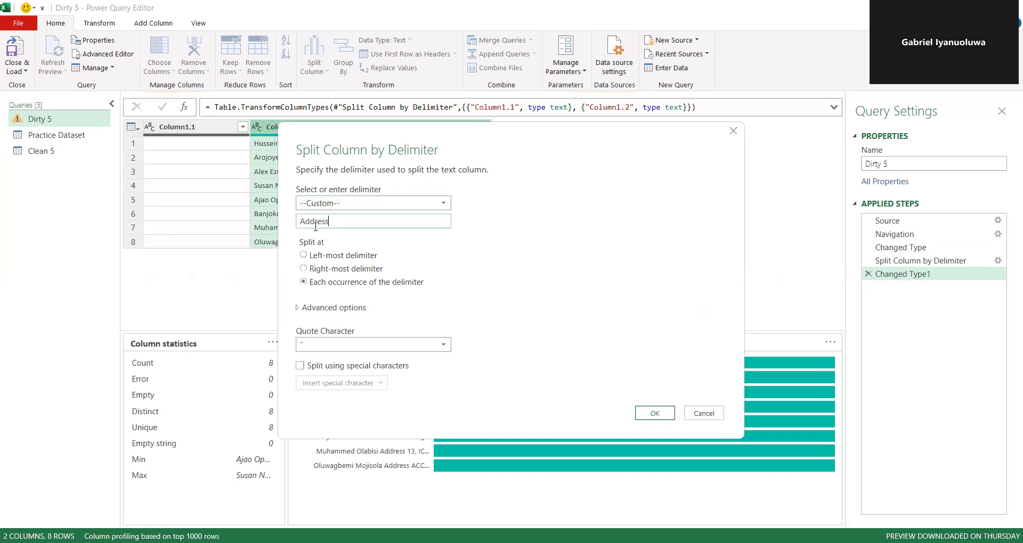
click(305, 256)
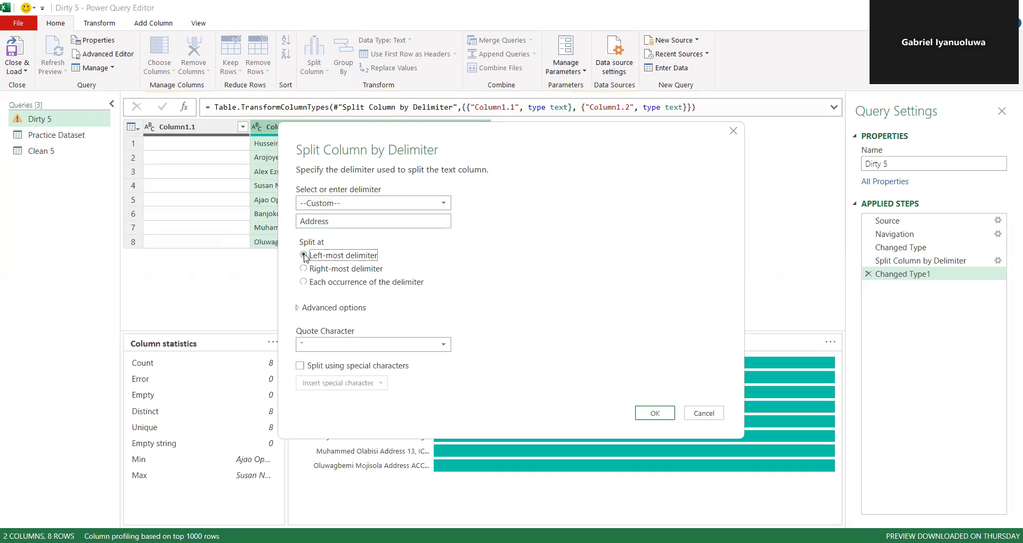
click(657, 415)
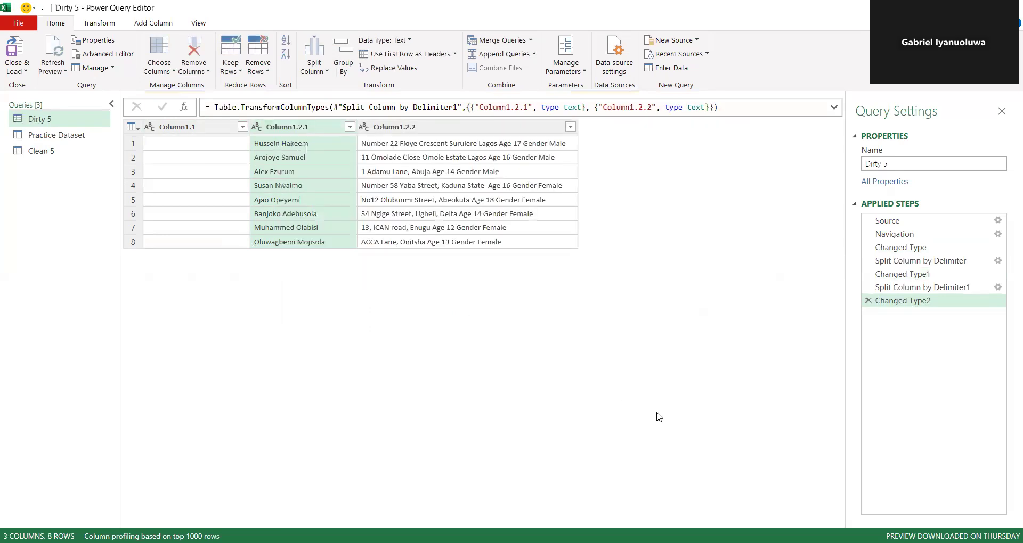
Split Column1.2.2, which holds address, age and gender, at the left-most occurrence of the custom delimiter "Age"
click(429, 128)
right_click(430, 128)
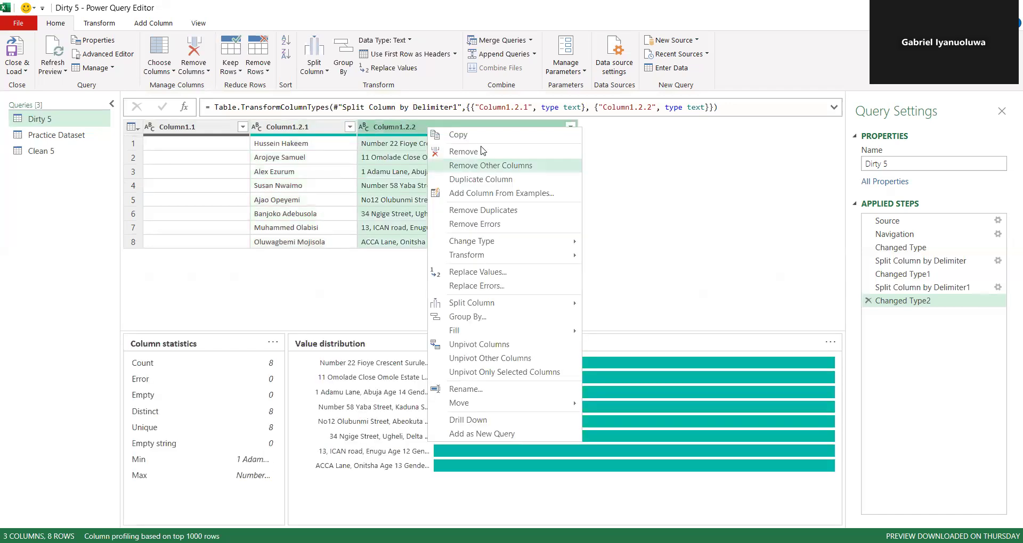
mouse_move(496, 244)
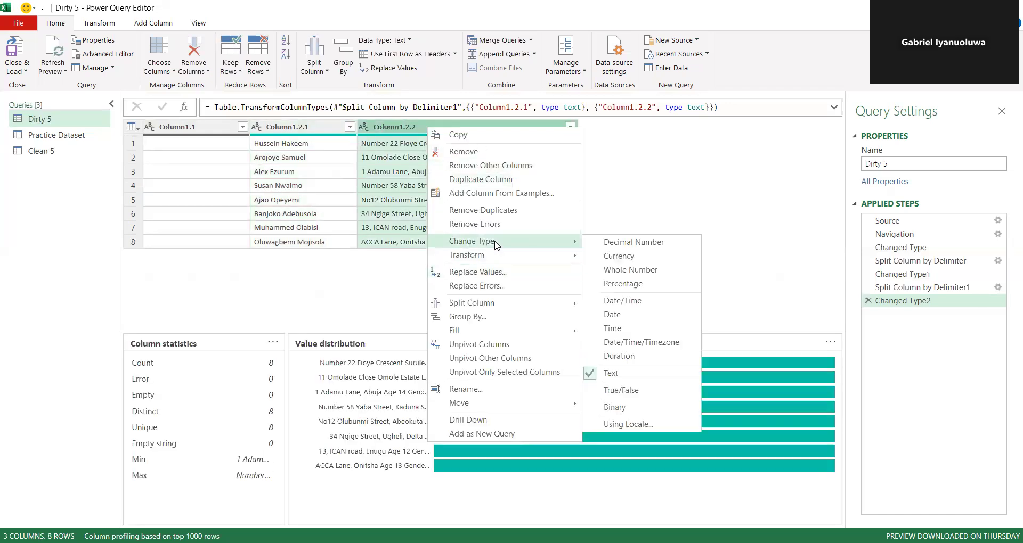
mouse_move(514, 305)
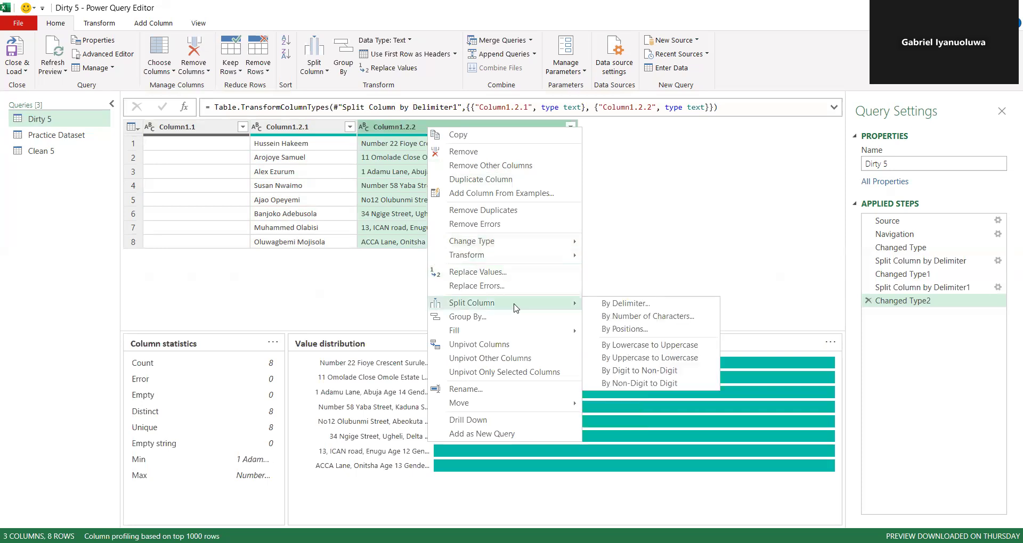
click(658, 304)
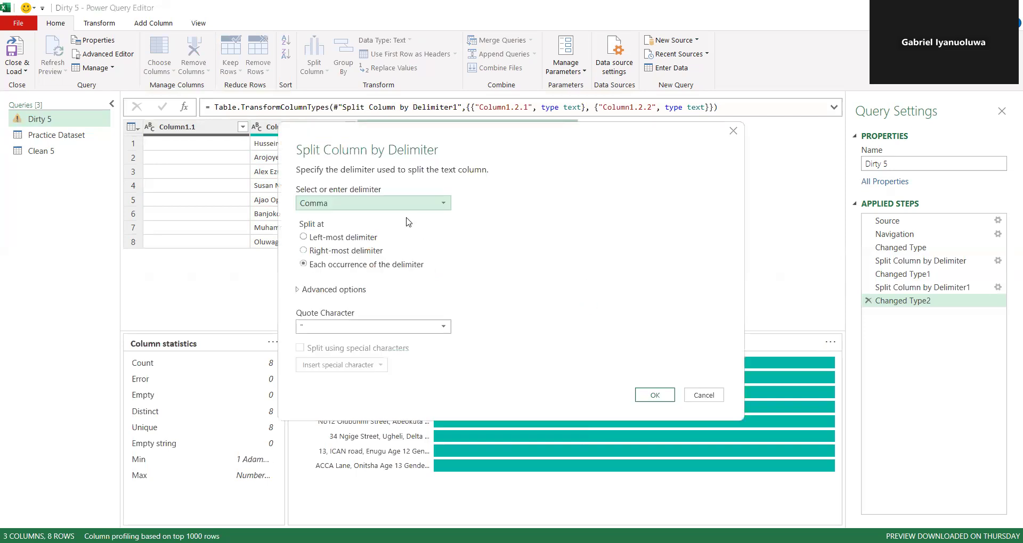
click(358, 204)
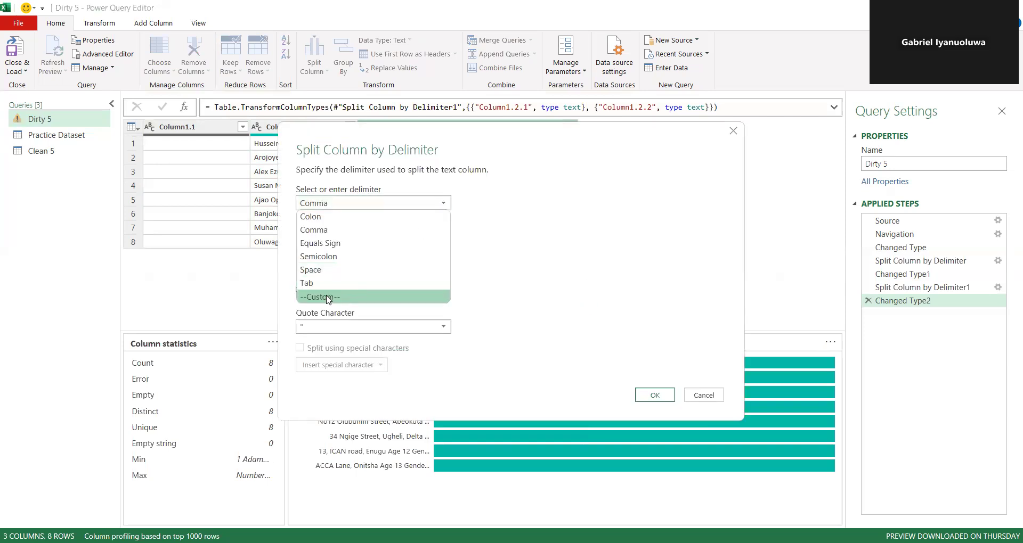
click(328, 297)
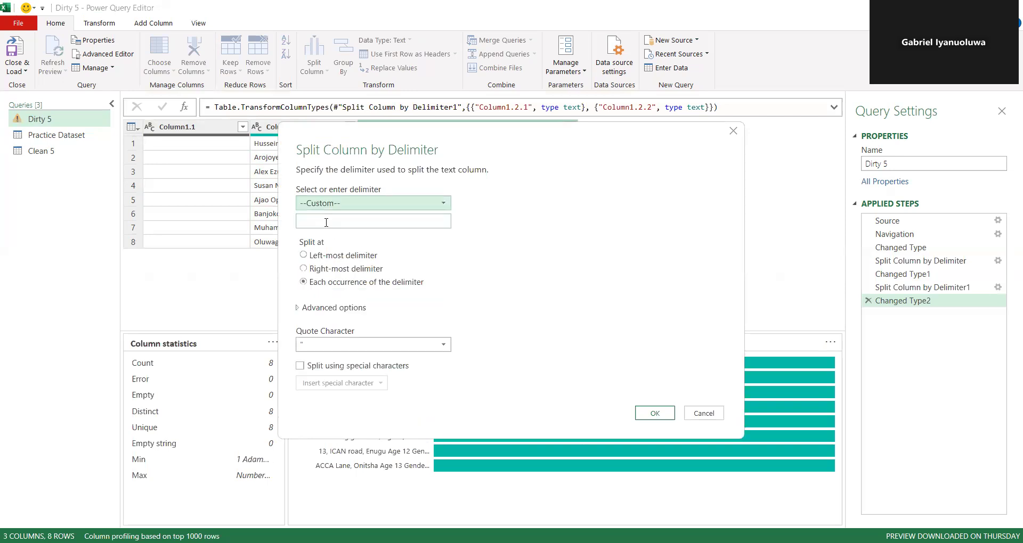
click(326, 222)
text(Age)
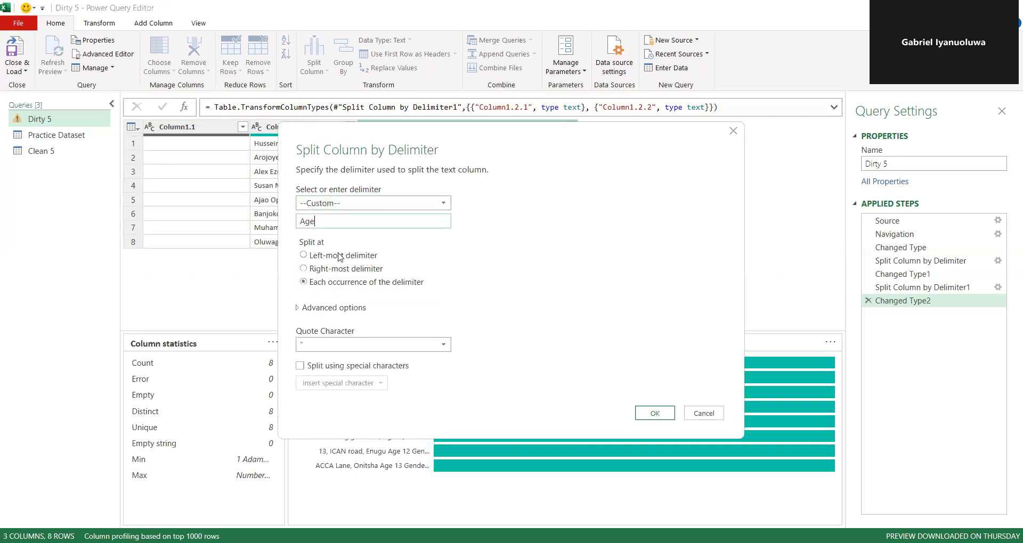
click(305, 255)
click(653, 414)
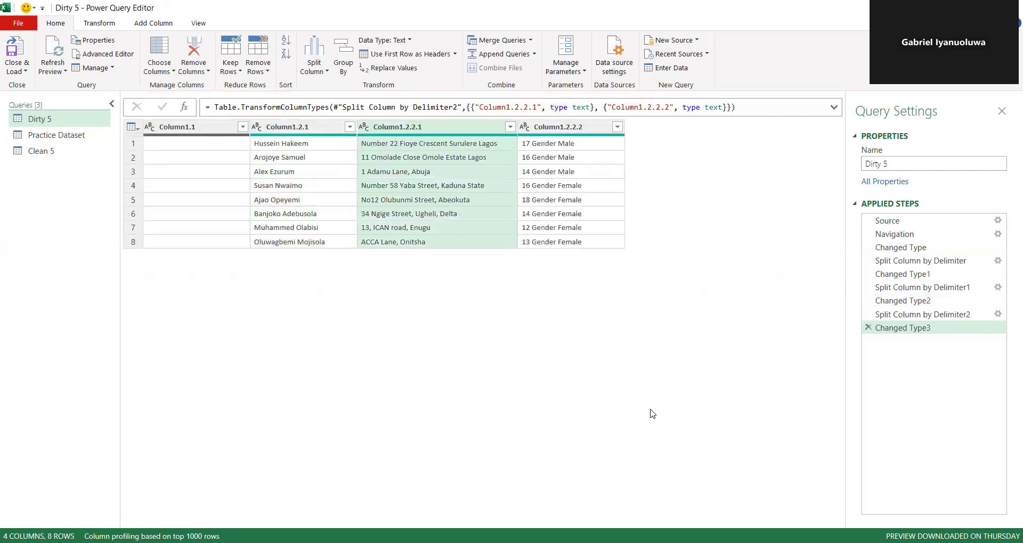
Split Column1.2.2.2 into age and gender at the left-most occurrence of the custom delimiter "Gender"
click(539, 128)
right_click(539, 128)
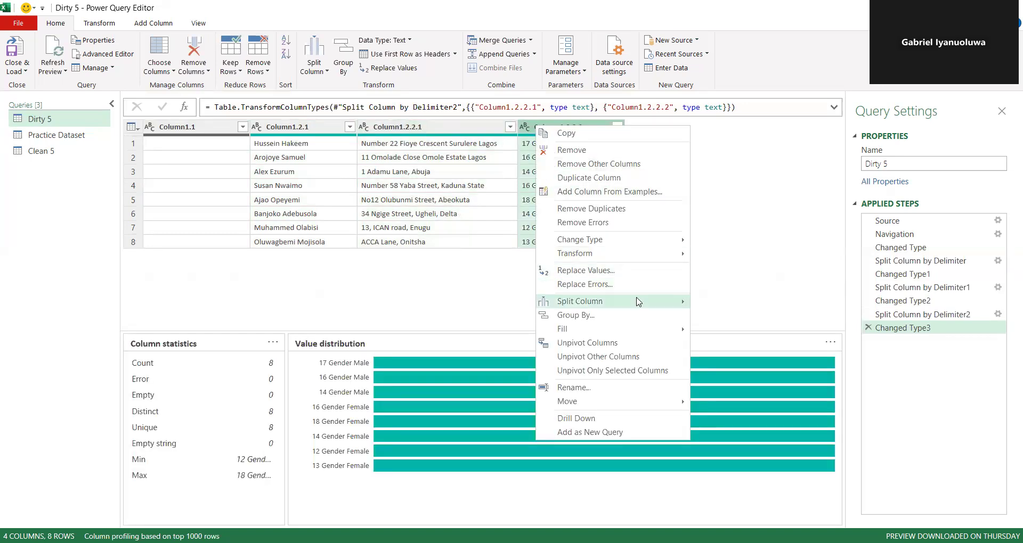
mouse_move(656, 301)
click(734, 302)
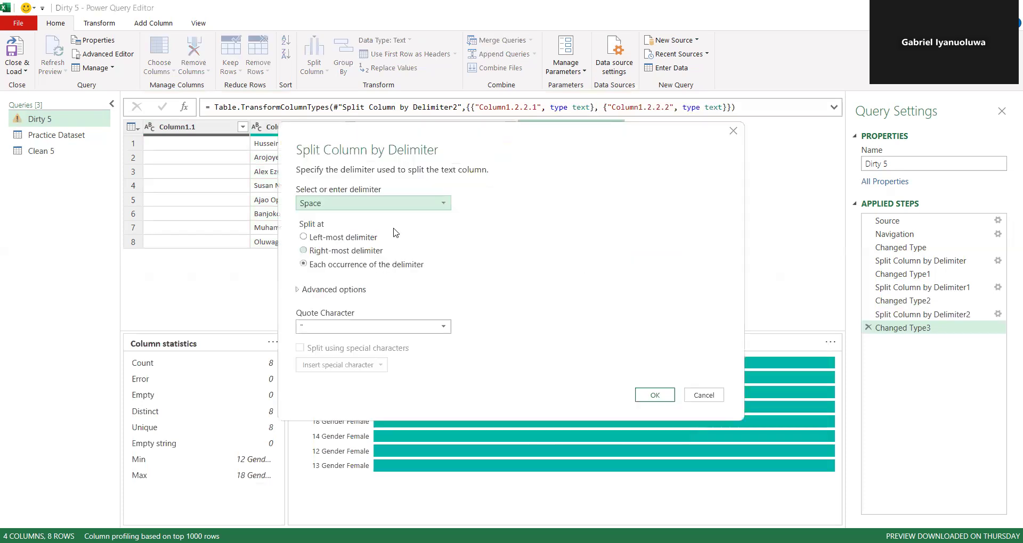
click(439, 207)
click(351, 304)
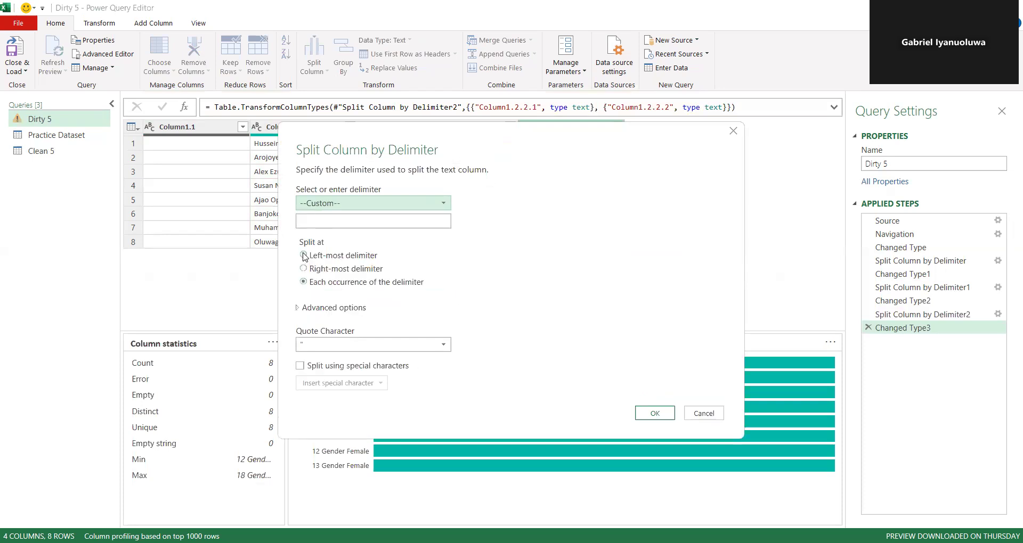
click(305, 256)
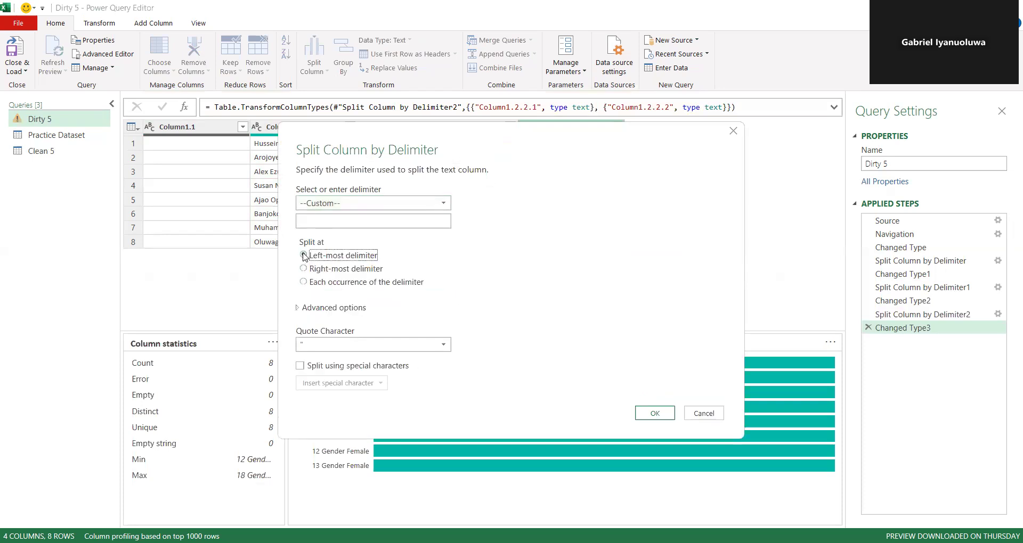
click(382, 220)
text(Gender)
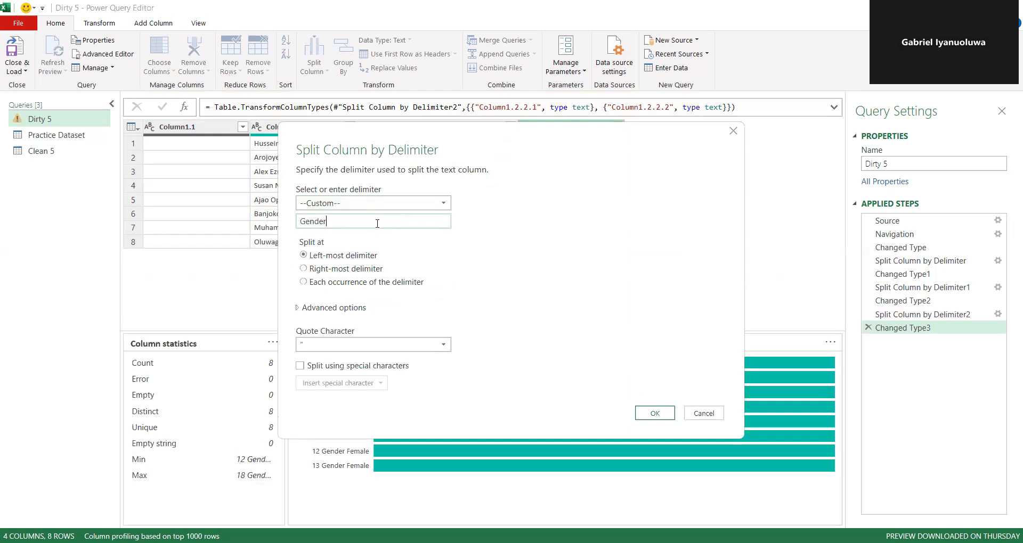
click(654, 413)
Remove the empty Column1.1 from the Dirty 5 query
click(190, 128)
right_click(190, 128)
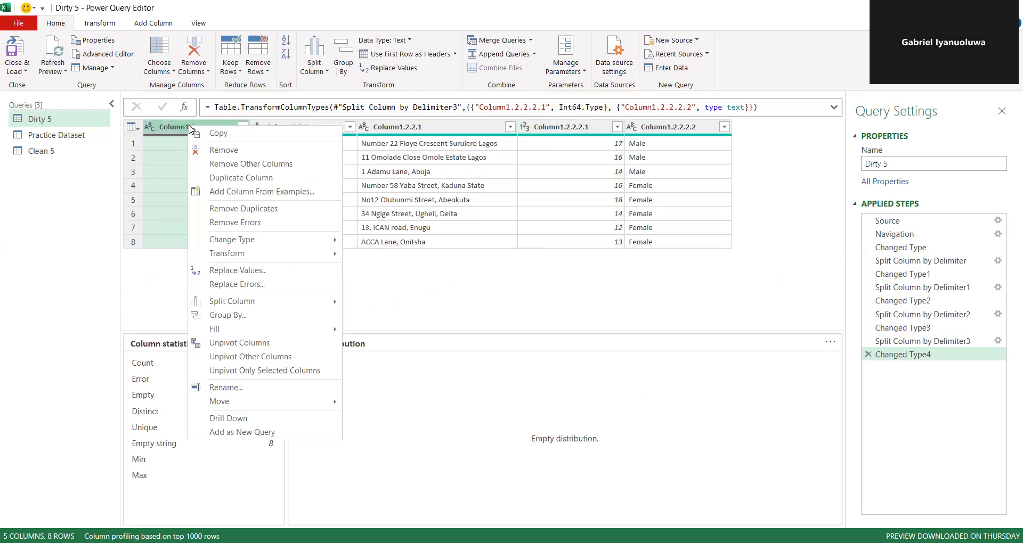
click(223, 151)
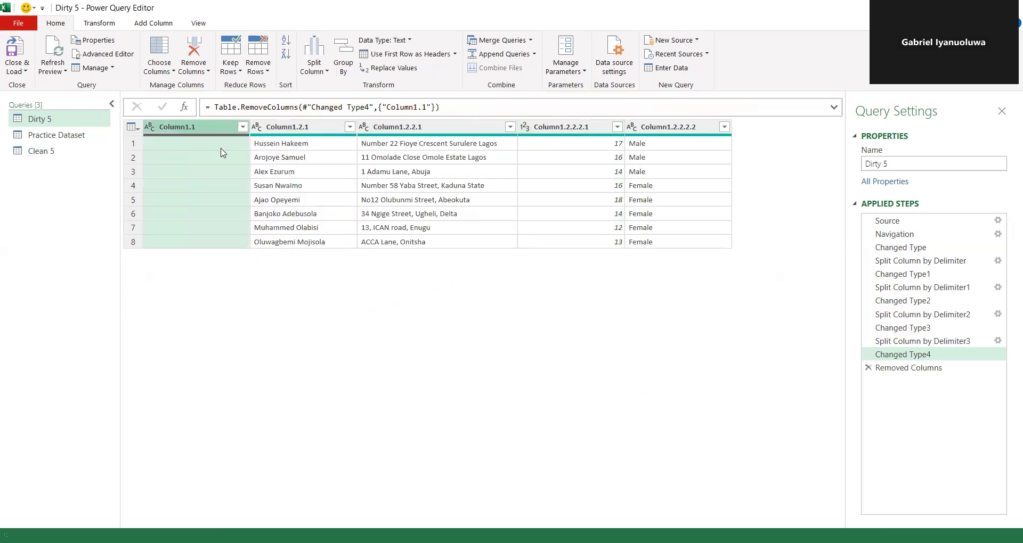
Rename the column of customer names to Name and the column of street addresses to Address
double_click(188, 127)
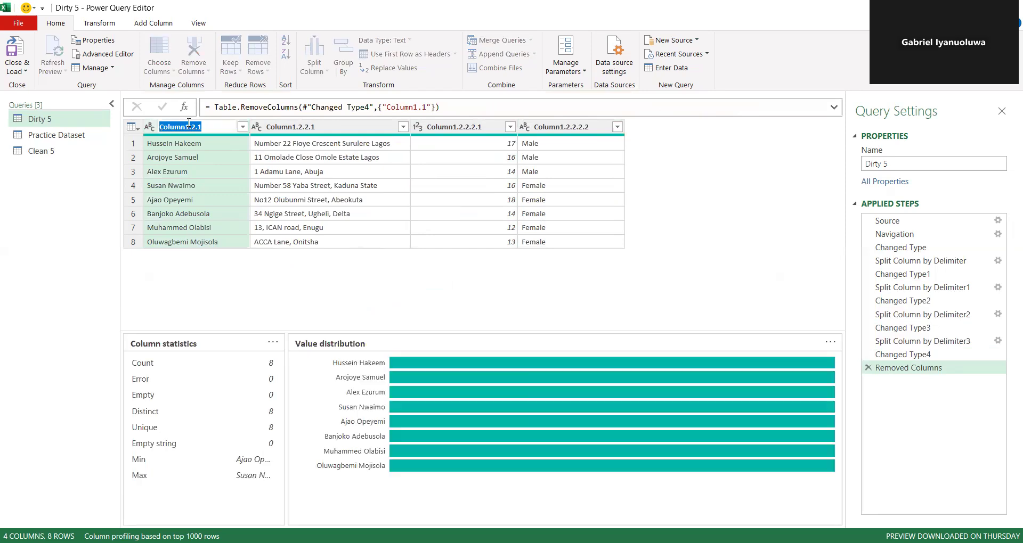
key(BackSpace)
text(Name)
click(309, 130)
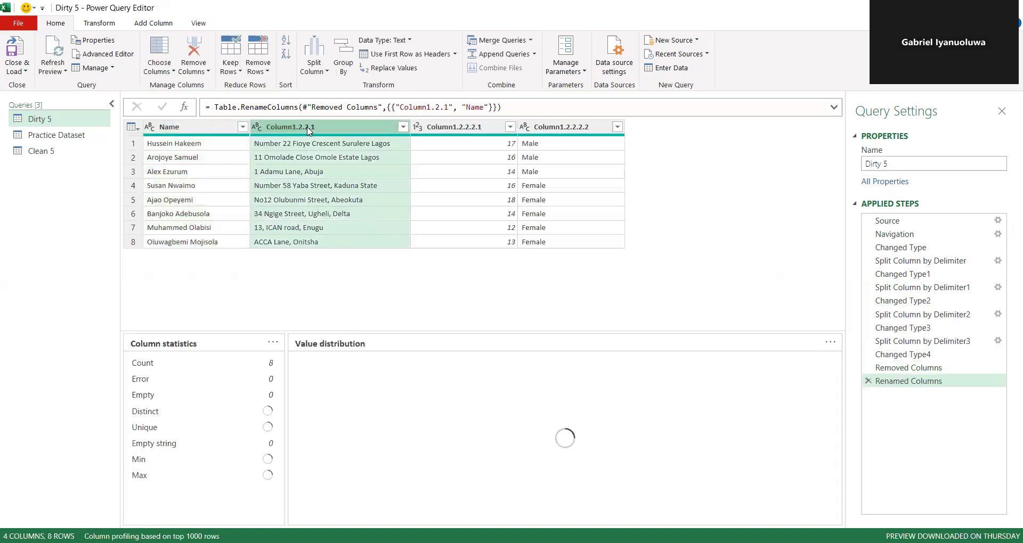
double_click(309, 128)
key(BackSpace)
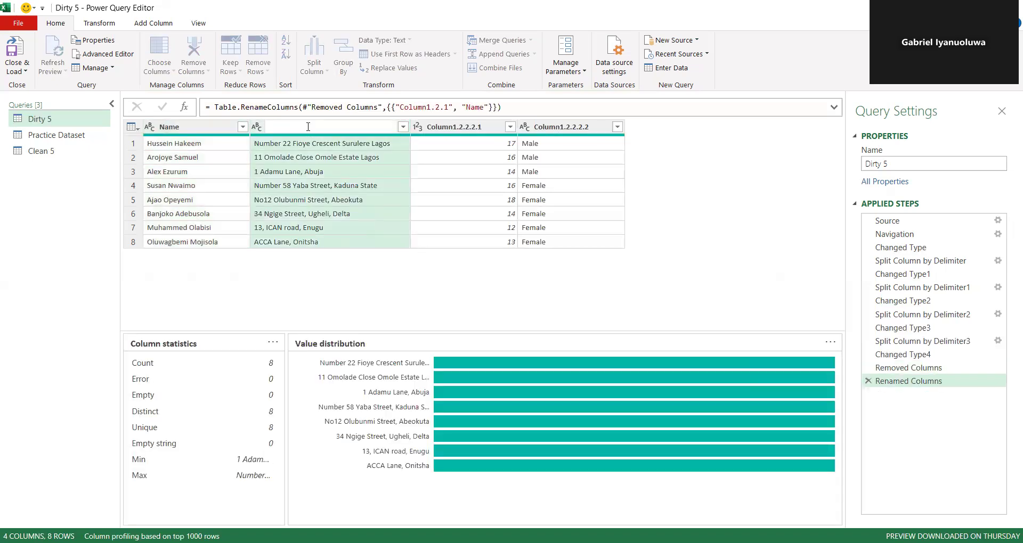
text(Address)
Rename the numeric Column1.2.2.2.1 to Age
click(455, 124)
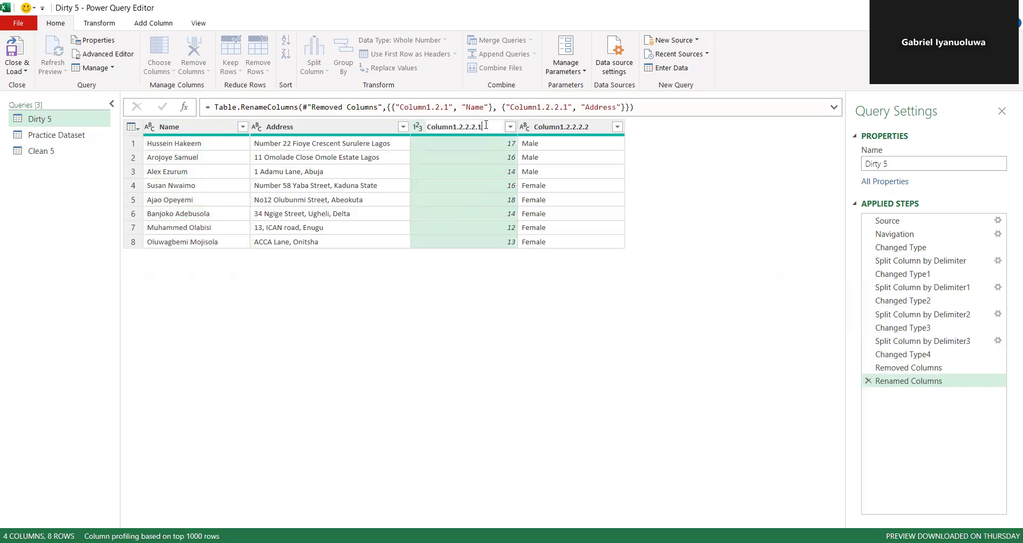
key(BackSpace)
key(BackSpace)
key(BackSpace)
key(BackSpace)
key(BackSpace)
key(BackSpace)
key(BackSpace)
key(BackSpace)
key(BackSpace)
key(BackSpace)
key(BackSpace)
key(BackSpace)
text(Age)
key(Return)
Rename Column1.2.2.2.2, which holds the Male and Female values, to Gender
click(547, 127)
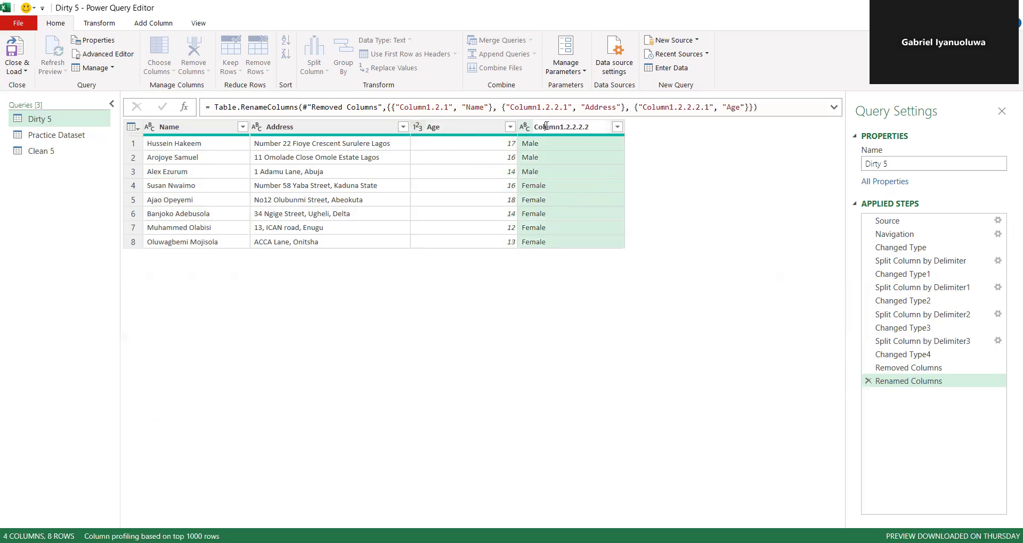
key(BackSpace)
key(BackSpace)
key(BackSpace)
key(BackSpace)
key(BackSpace)
key(BackSpace)
key(BackSpace)
key(BackSpace)
key(BackSpace)
key(BackSpace)
key(BackSpace)
key(BackSpace)
text(Gender)
key(Return)
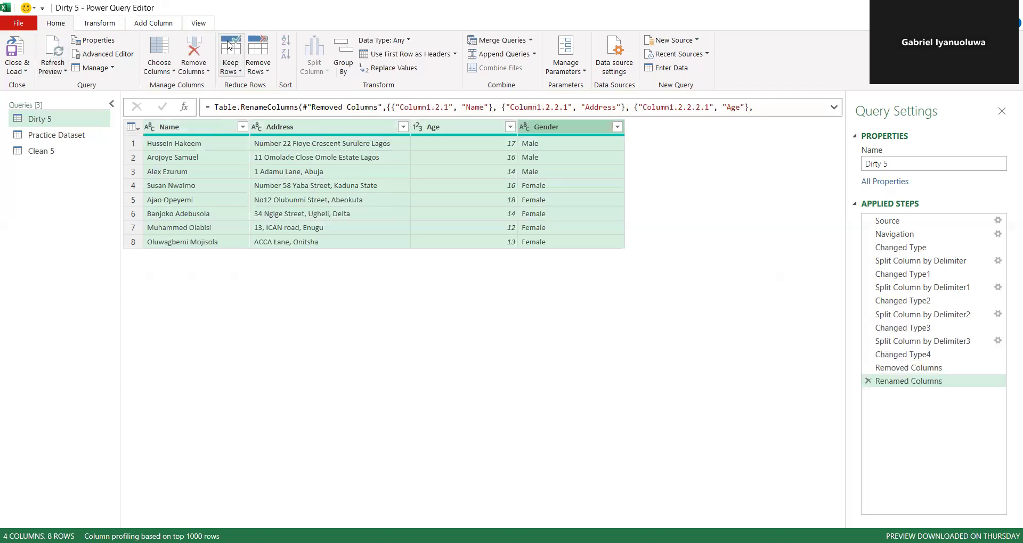
Detect the data types of all four columns in the Dirty 5 query
click(115, 25)
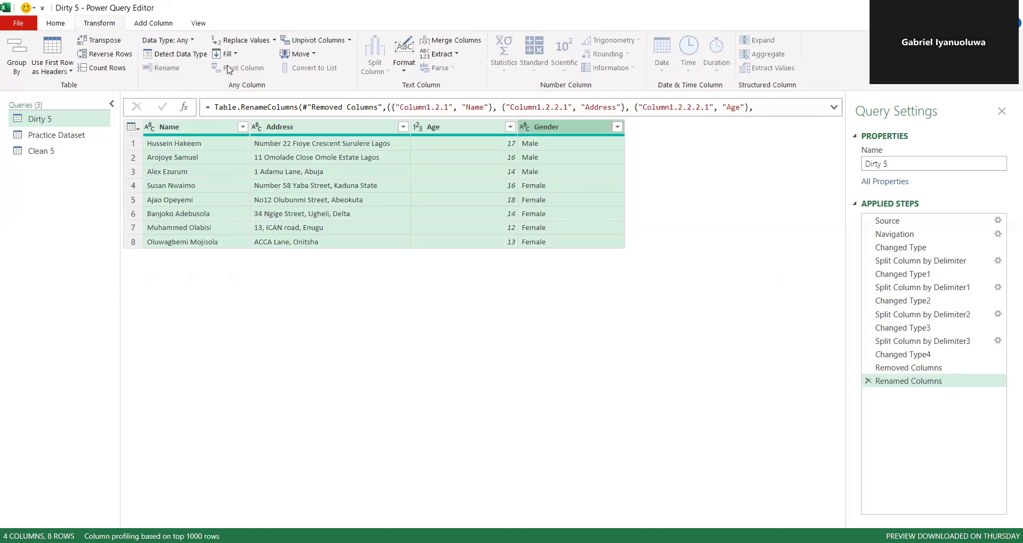
click(203, 58)
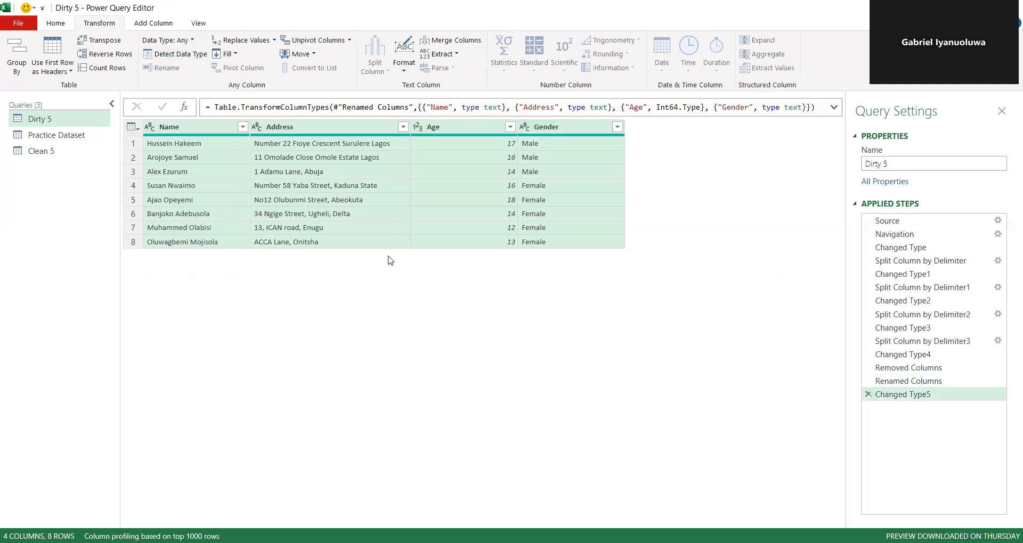
click(215, 158)
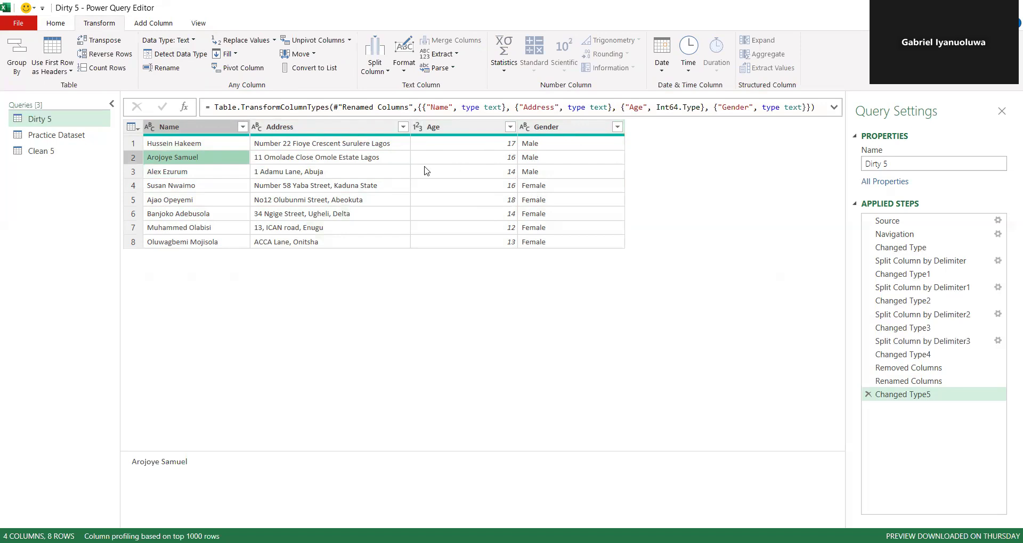
Compare the columns and values of the Clean 5 query with those of the cleaned Dirty 5 query
drag(42, 154, 44, 157)
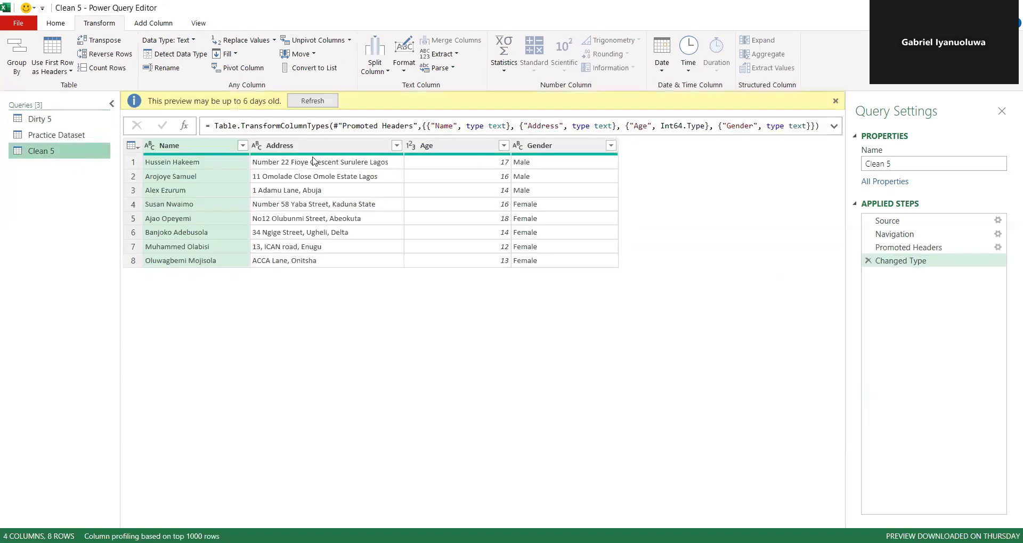
drag(45, 120, 47, 122)
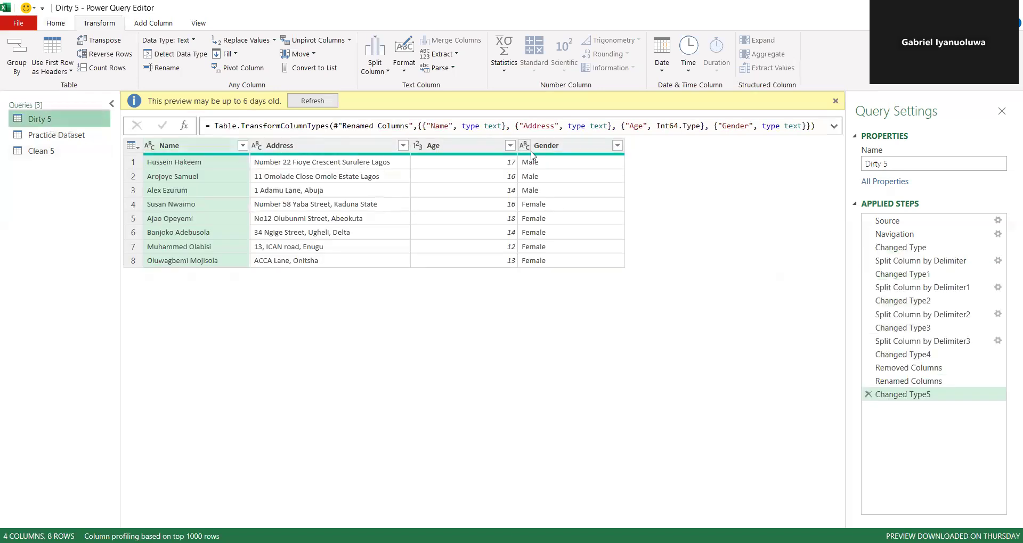
click(65, 159)
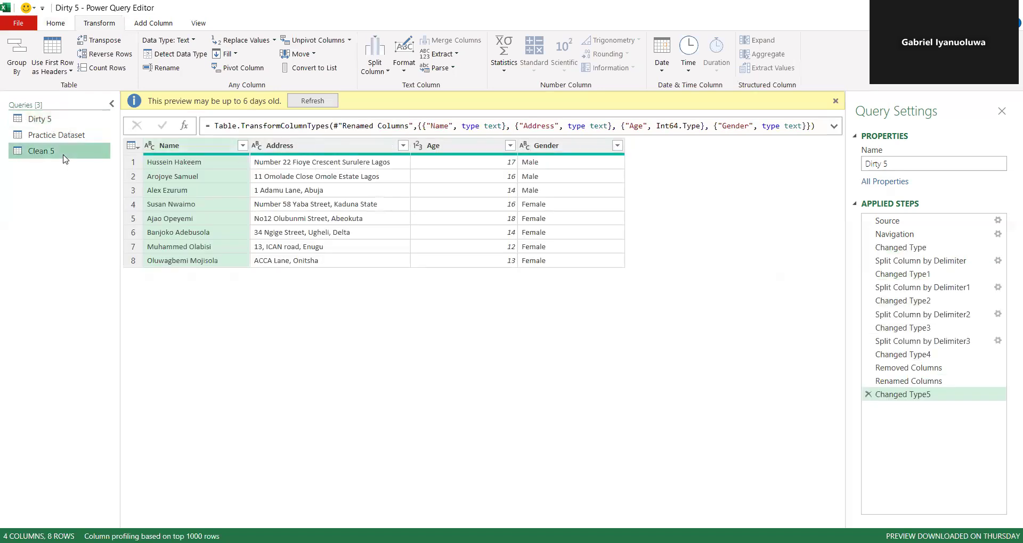
click(49, 123)
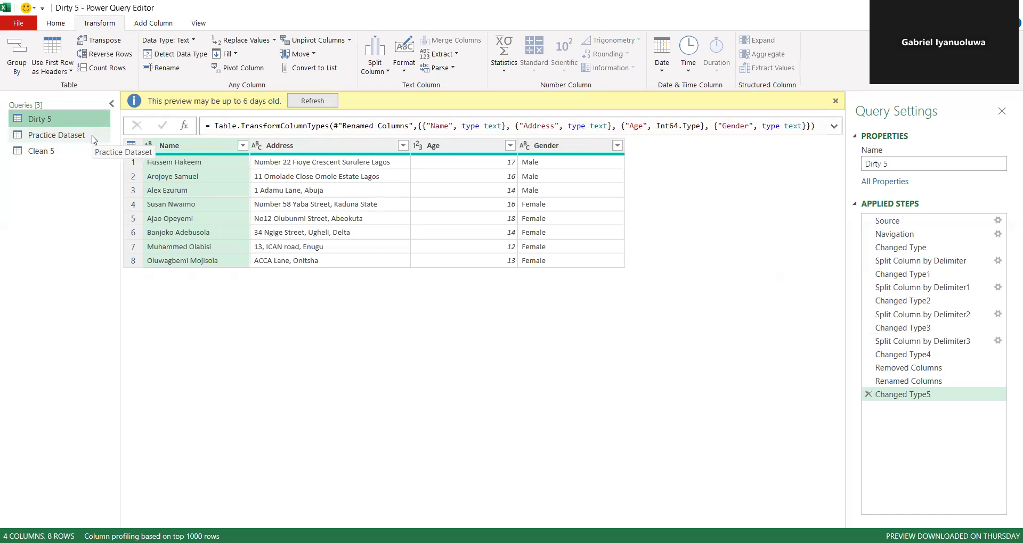
Look through the columns of the Practice Dataset query, from Sales_ID across to Profit
click(51, 138)
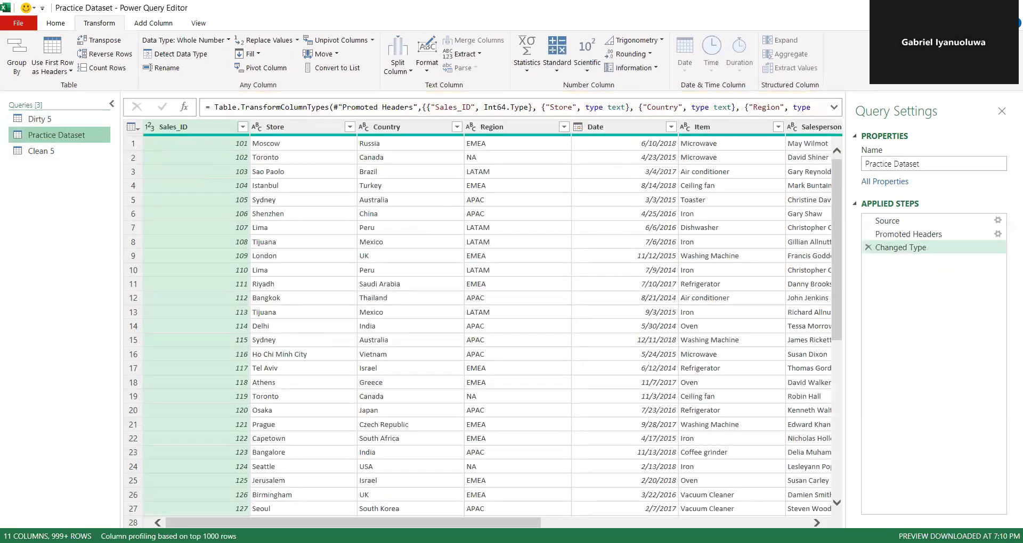
mouse_move(411, 523)
mouse_down()
mouse_move(642, 523)
mouse_move(410, 523)
mouse_up()
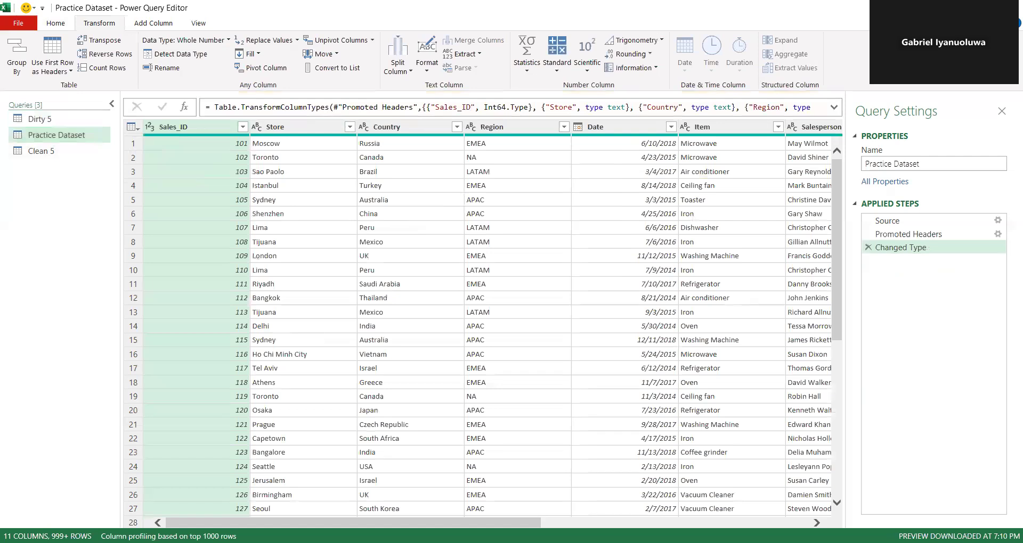
drag(383, 523, 399, 508)
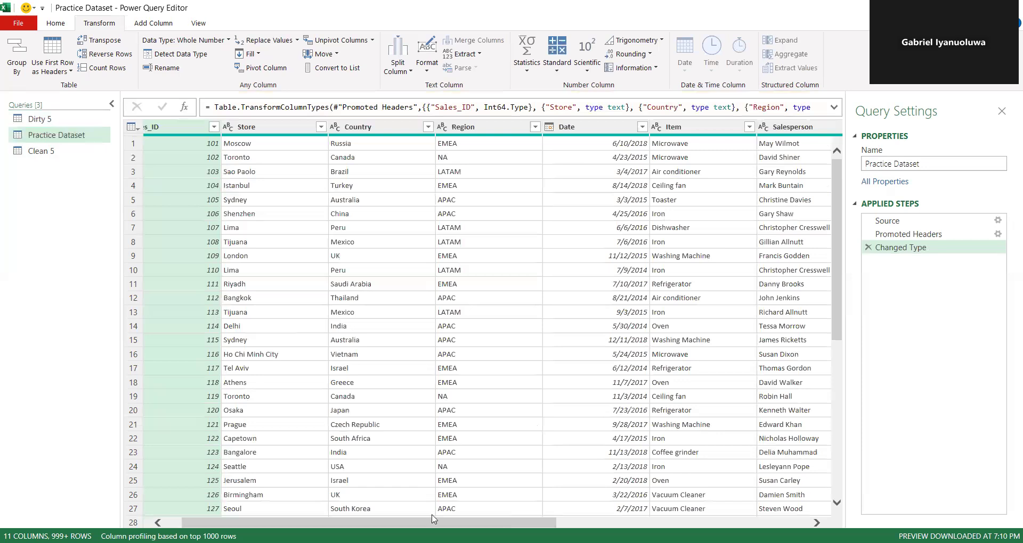
drag(433, 521, 572, 523)
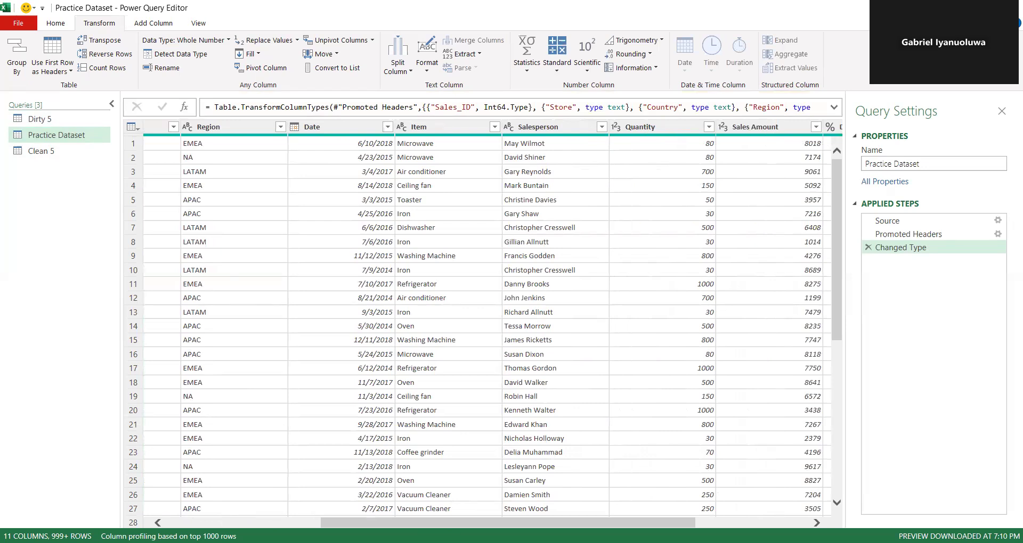
drag(573, 523, 687, 523)
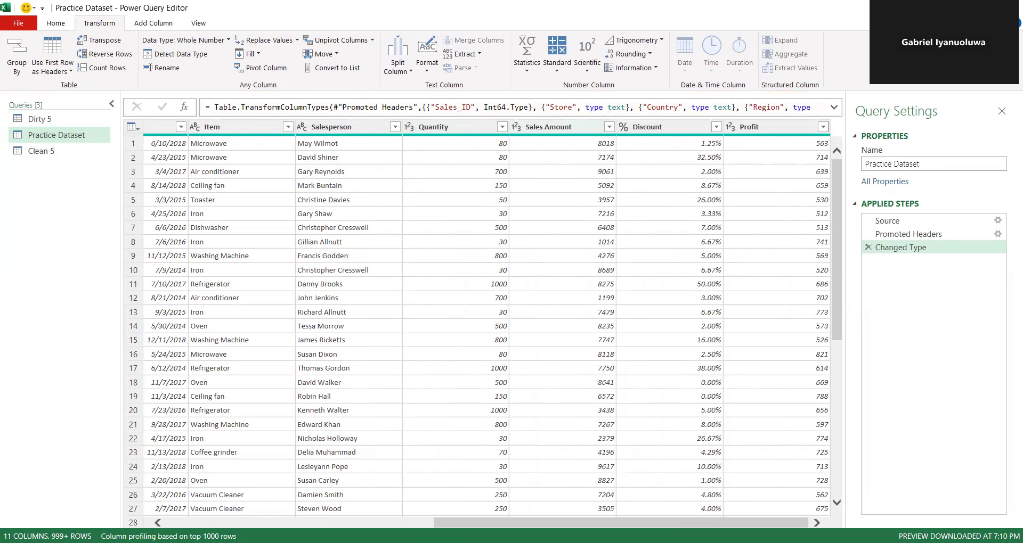
mouse_move(608, 523)
mouse_down()
mouse_move(566, 523)
mouse_move(610, 524)
mouse_up()
scroll(489, 325, left, 5)
scroll(490, 324, right, 5)
Start a custom column in the Practice Dataset query and name it Cost Price
click(155, 25)
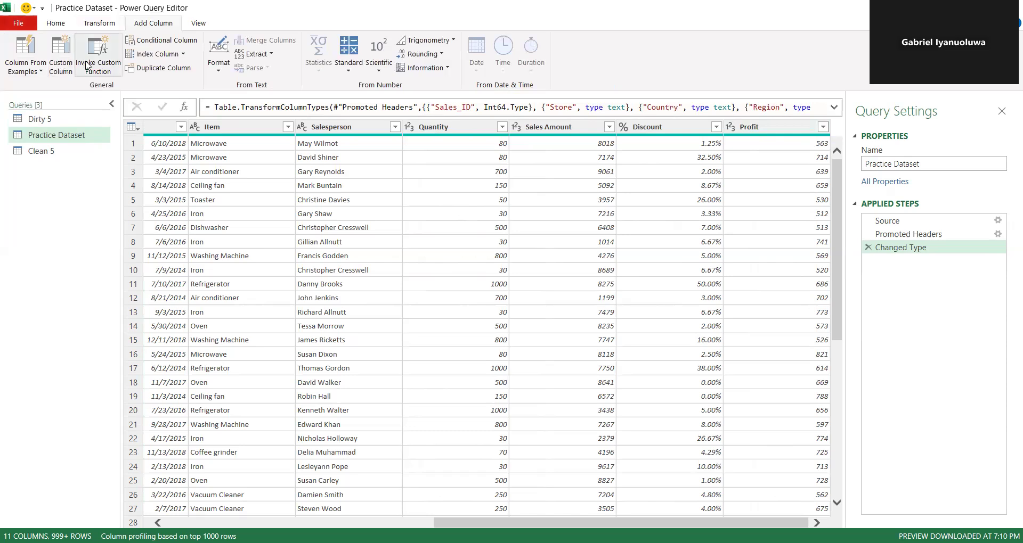
click(61, 53)
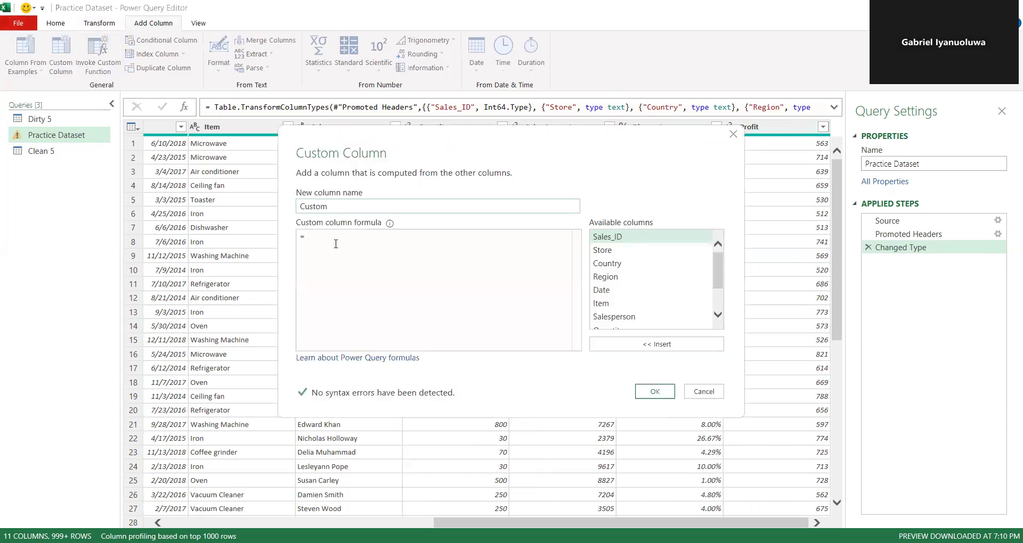
click(358, 206)
key(BackSpace)
key(BackSpace)
key(BackSpace)
key(BackSpace)
key(BackSpace)
key(BackSpace)
text(Cost Price)
Define the Cost Price formula as Sales Amount minus Profit and create the column
click(326, 237)
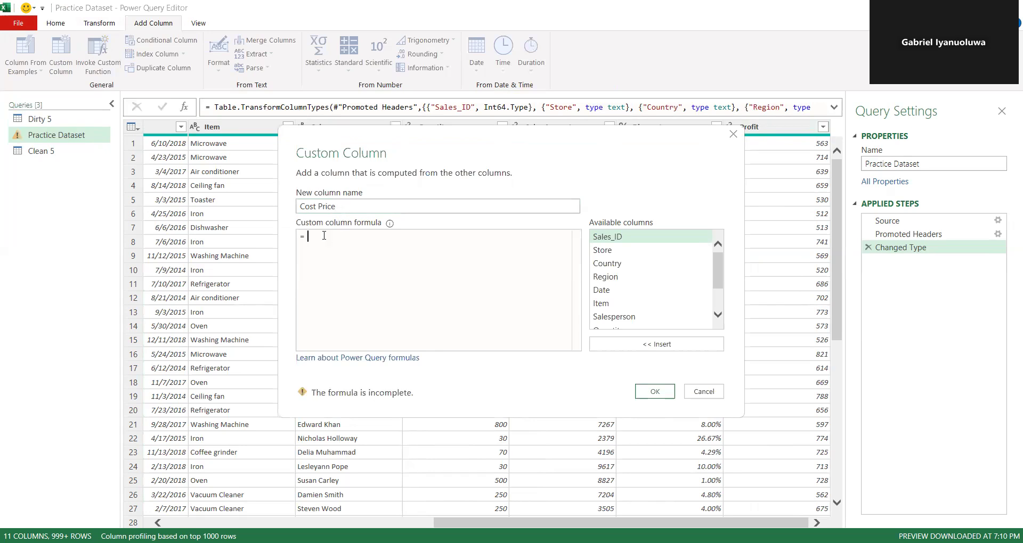
drag(719, 271, 718, 288)
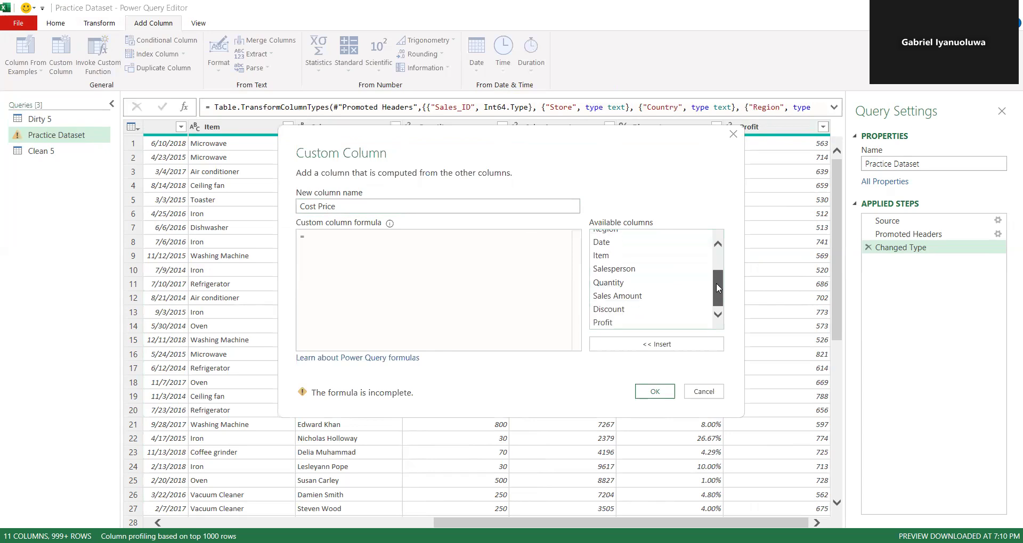
double_click(640, 299)
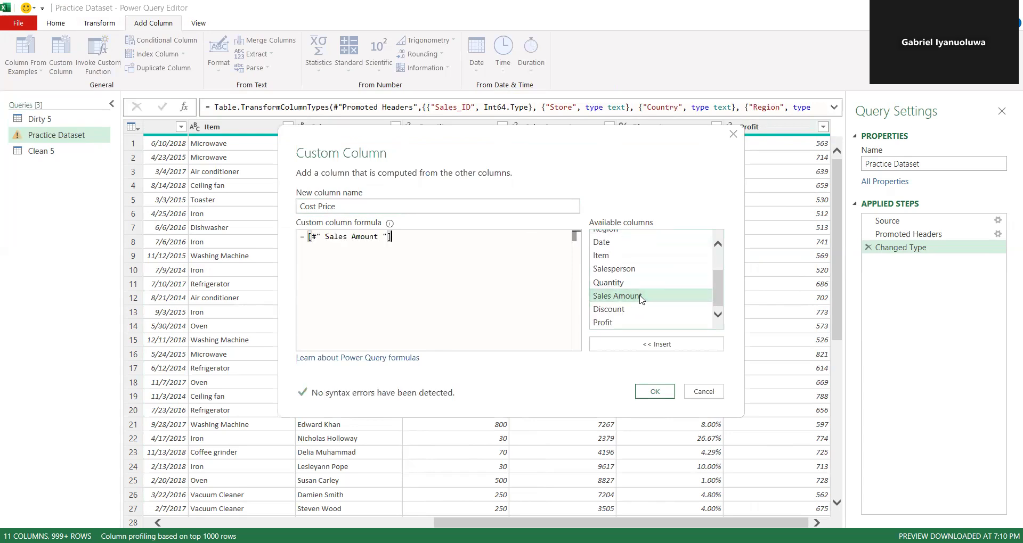
text(-)
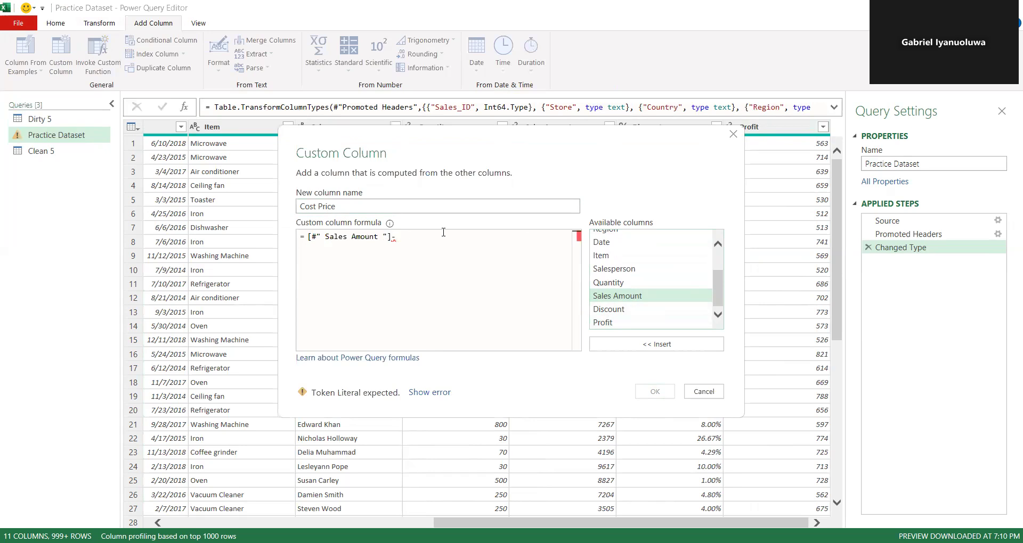
text(pro)
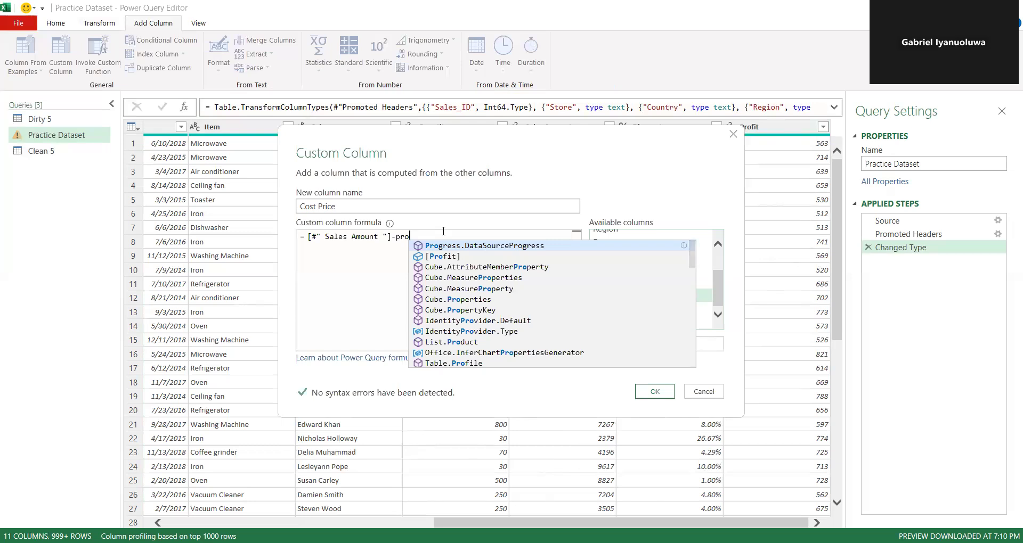
click(446, 257)
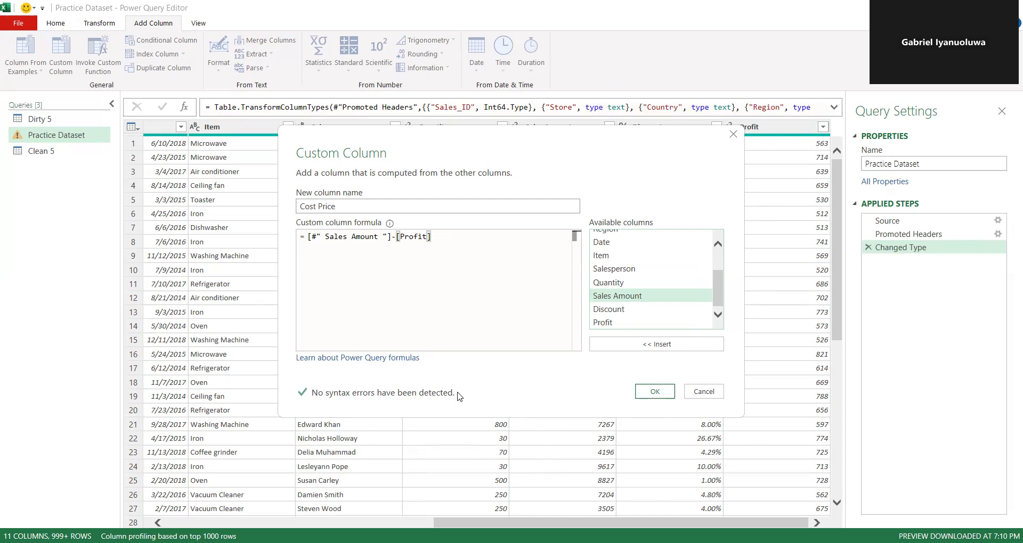
click(650, 390)
click(657, 392)
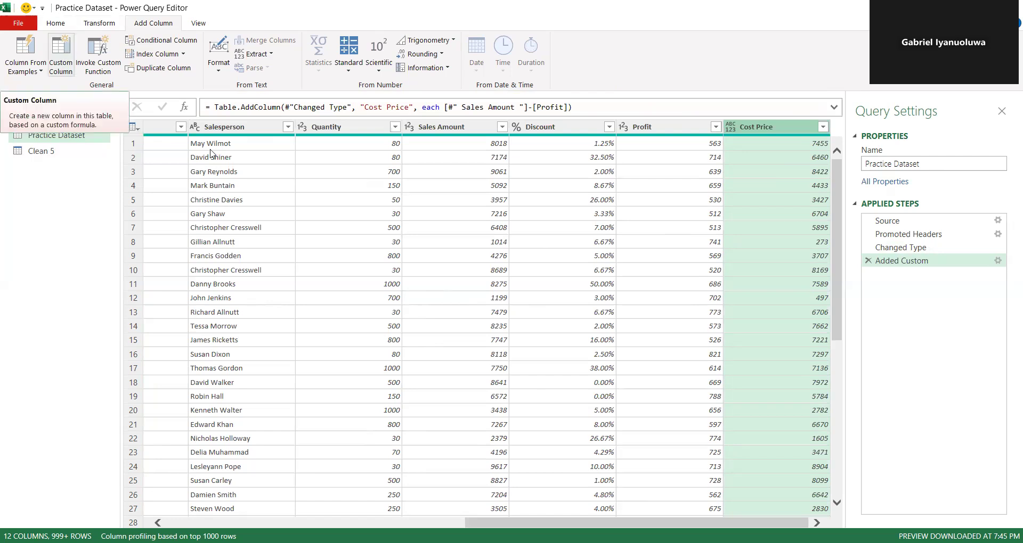
Start another custom column and name it Profit%
click(350, 203)
key(BackSpace)
key(BackSpace)
key(BackSpace)
key(BackSpace)
key(BackSpace)
key(BackSpace)
text(Profit)
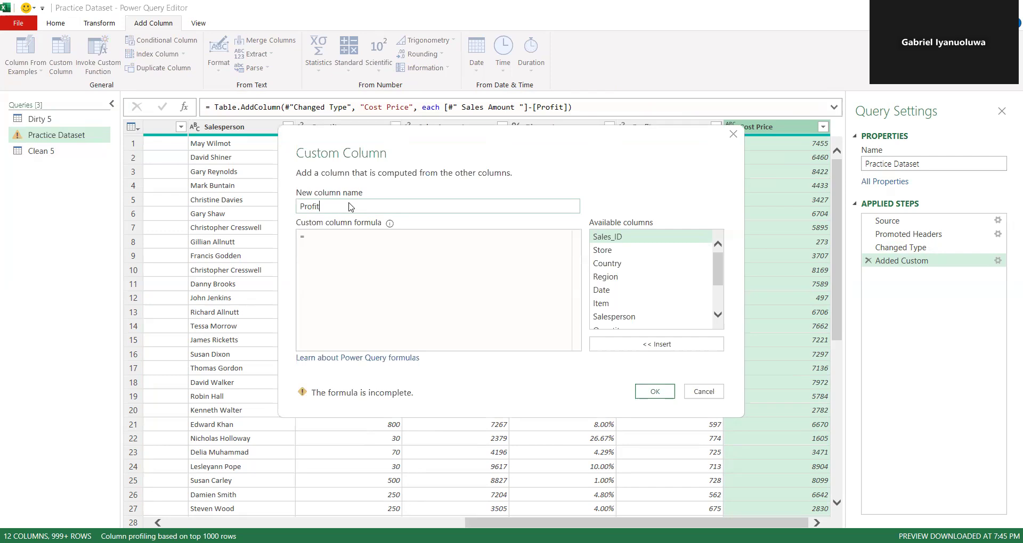
text(%)
Enter the Profit% formula [#" Sales Amount "]-[Cost Price]/[#" Sales Amount "] and create the column
click(311, 240)
text(re)
key(BackSpace)
key(BackSpace)
text(sal)
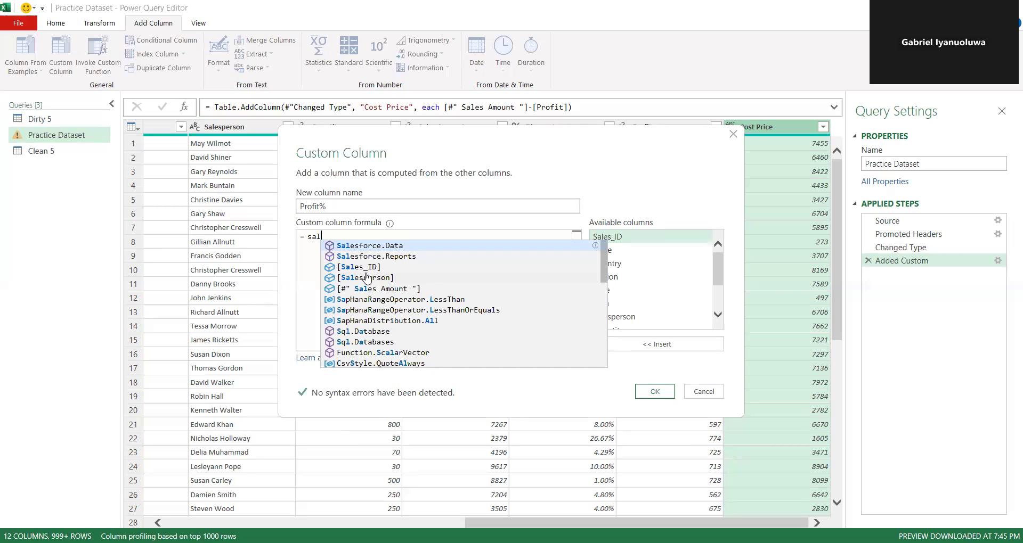
click(401, 290)
text(-cos)
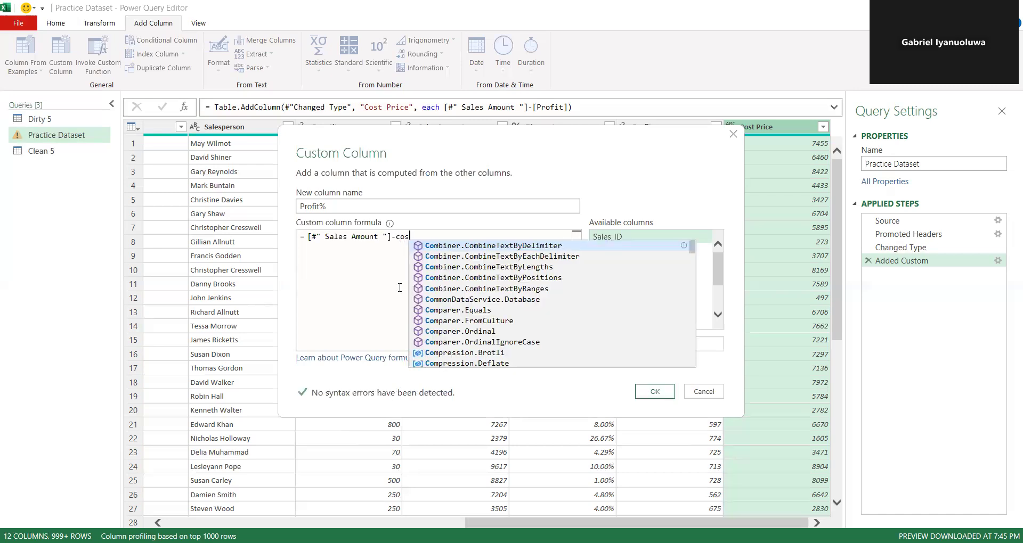
click(461, 245)
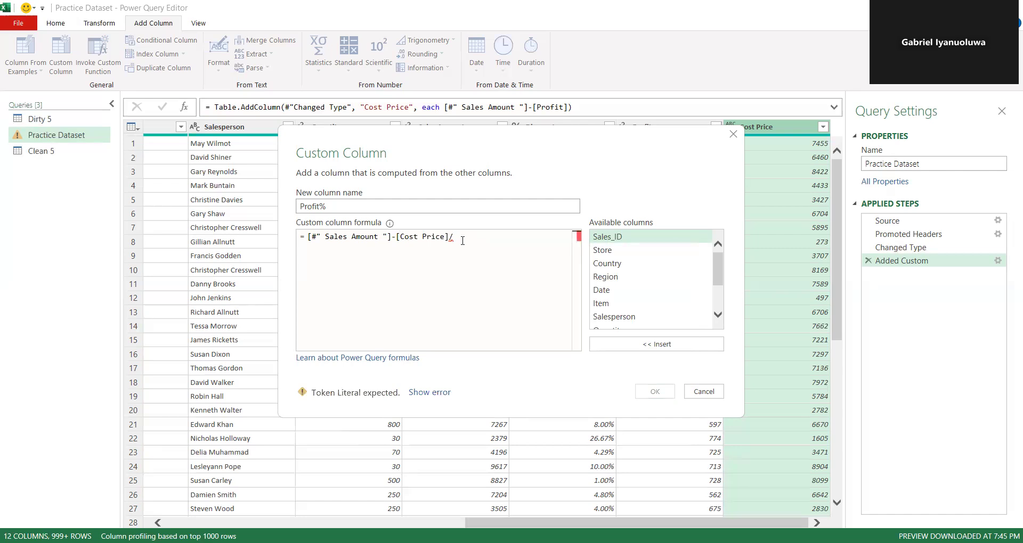
text(/sal)
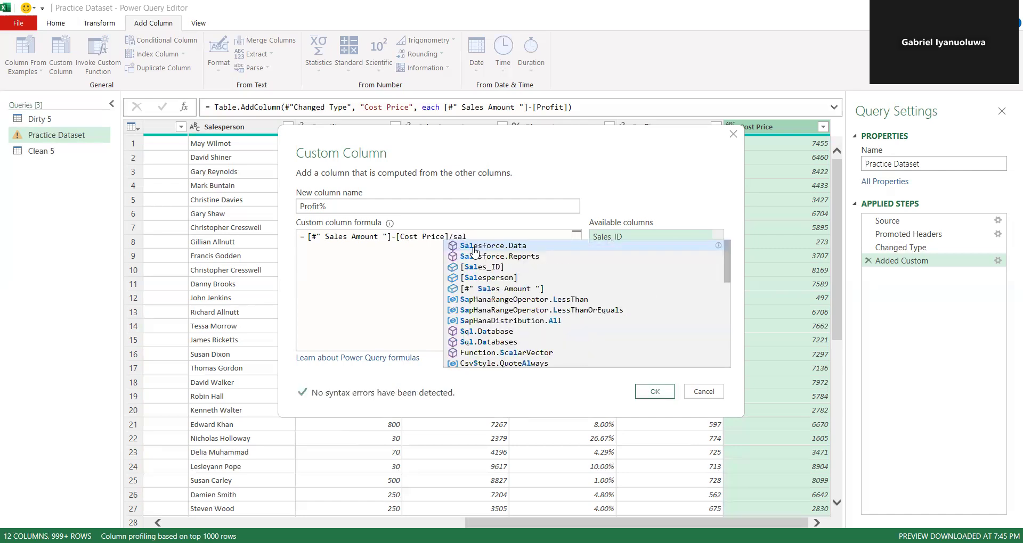
click(494, 288)
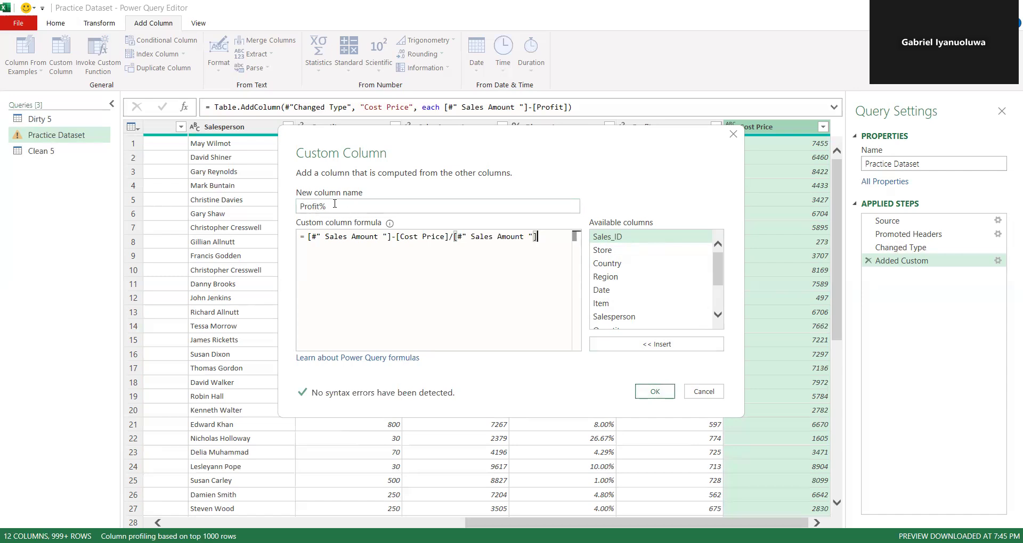
click(651, 399)
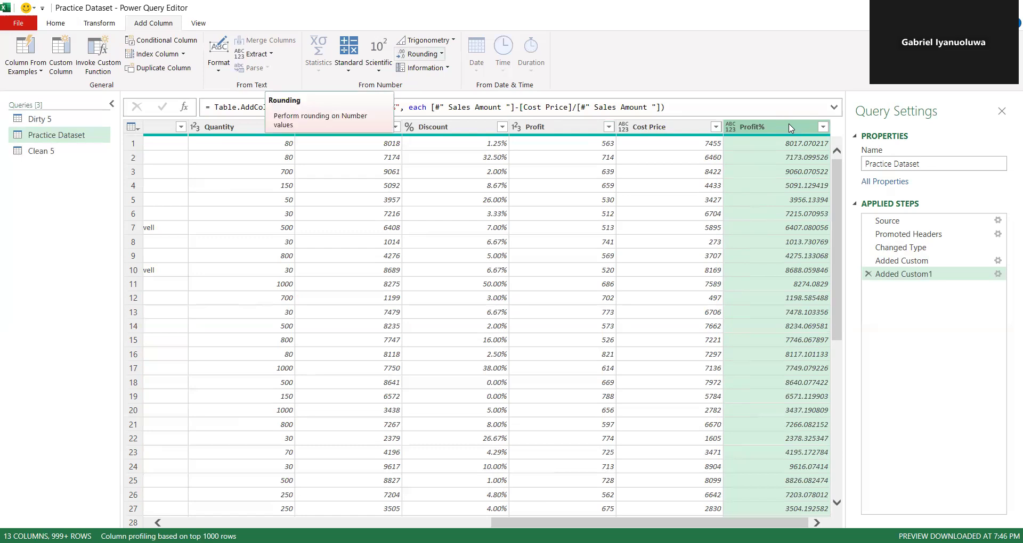
Add a new column that rounds the Profit% values to 2 decimal places
click(422, 54)
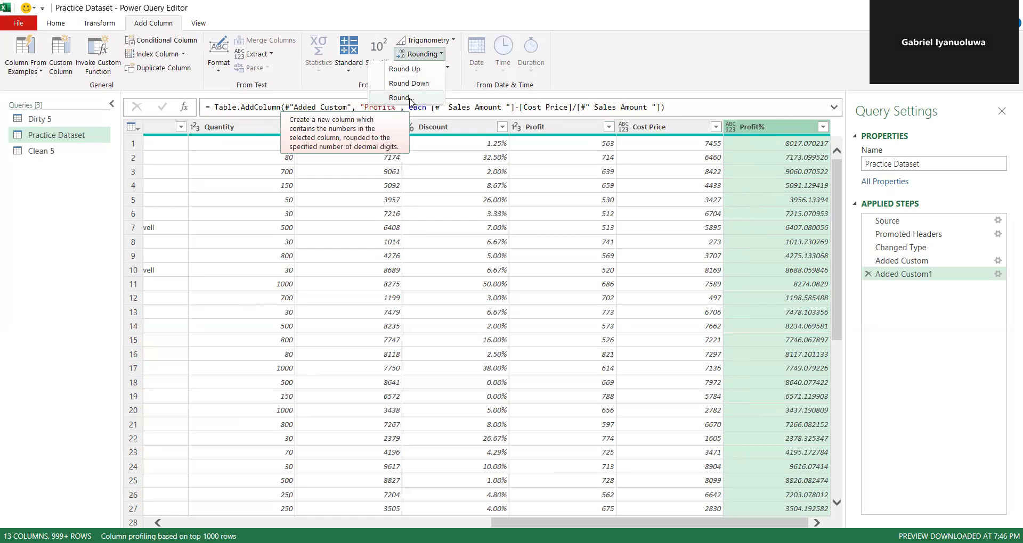
click(399, 98)
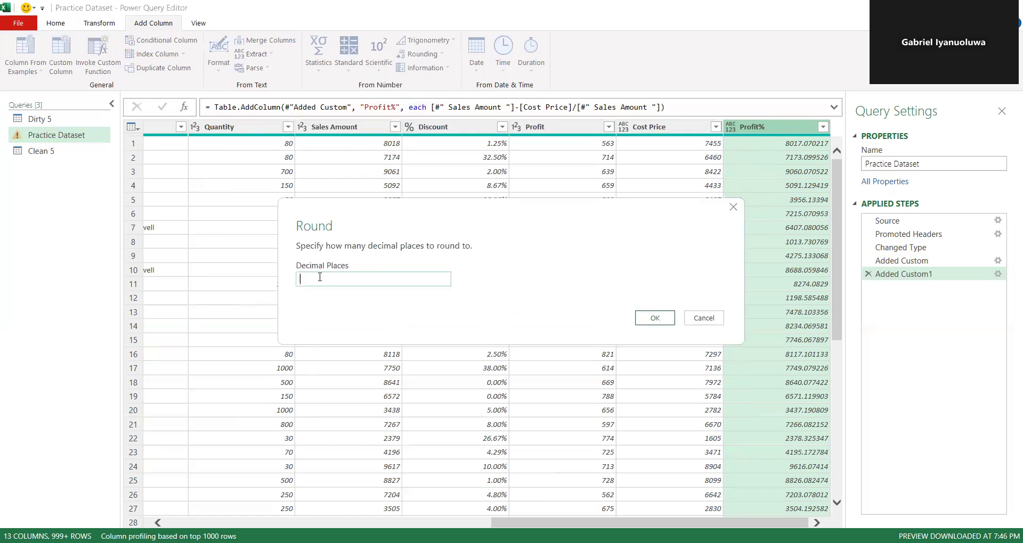
text(2)
click(655, 323)
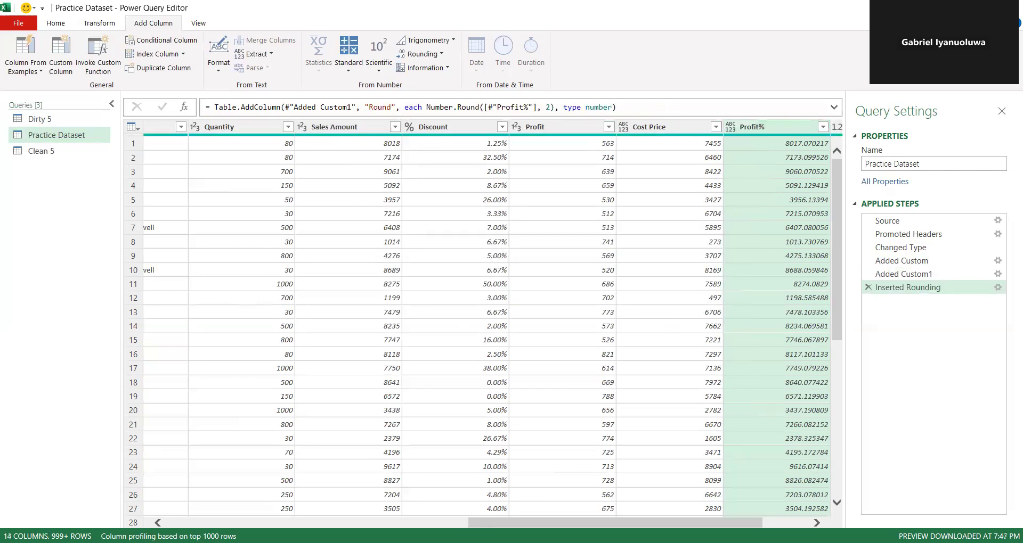
Remove the unrounded Profit% column from the Practice Dataset query
scroll(799, 498, right, 3)
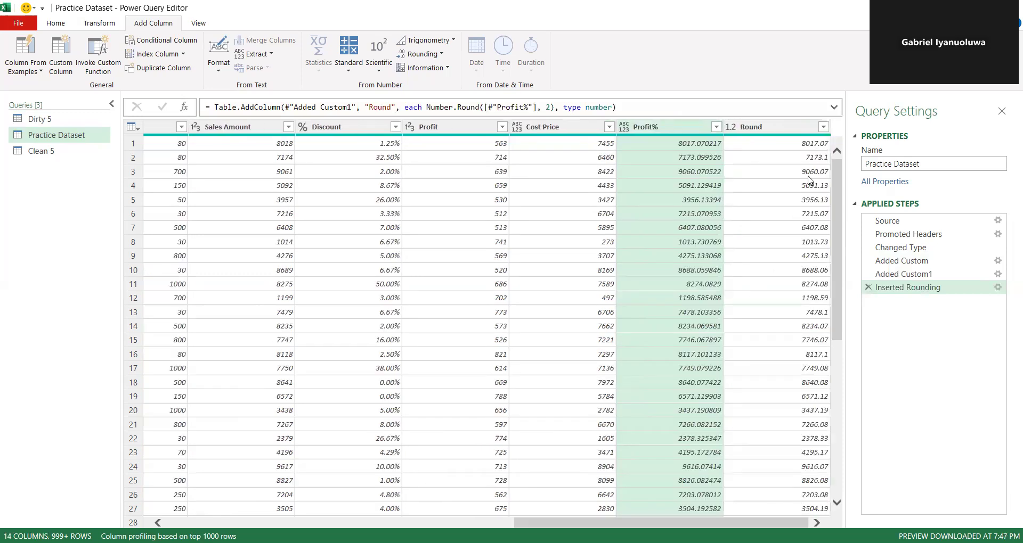
right_click(655, 126)
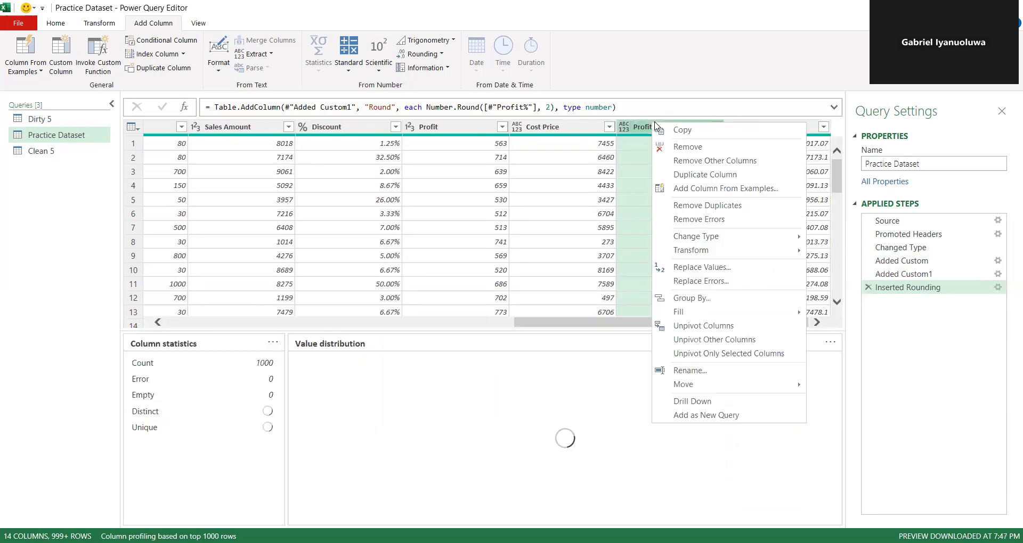
click(686, 144)
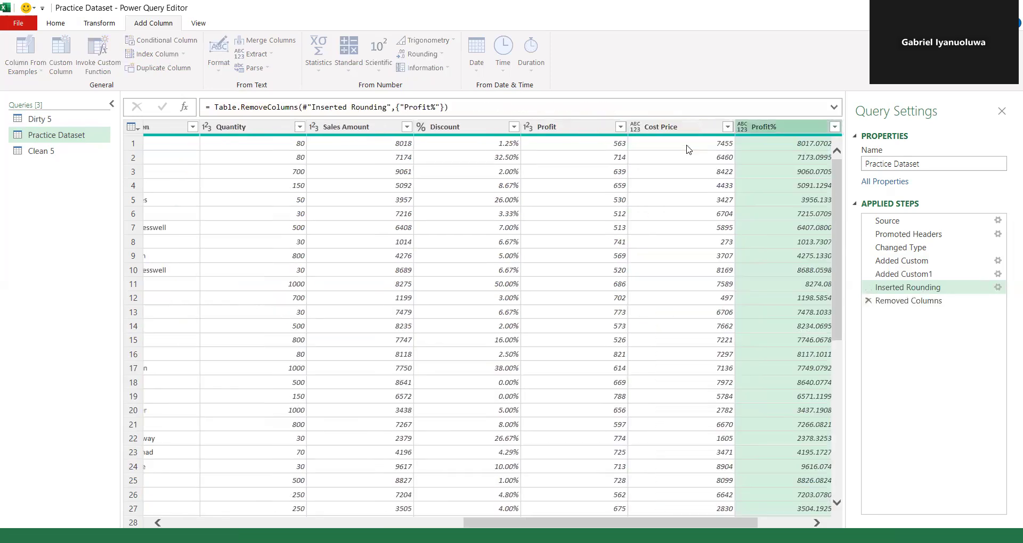
Rename the Round column to Profit %
double_click(744, 128)
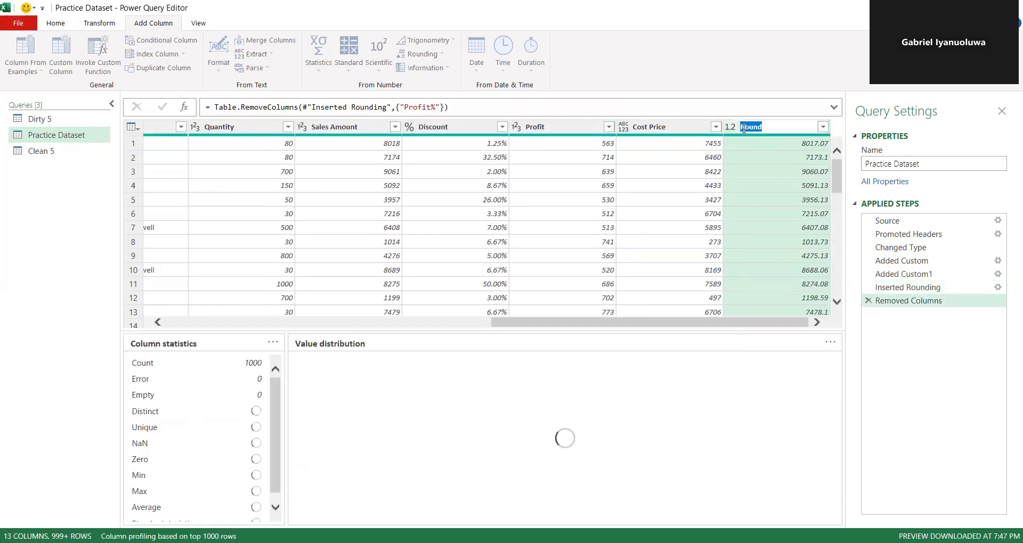
key(BackSpace)
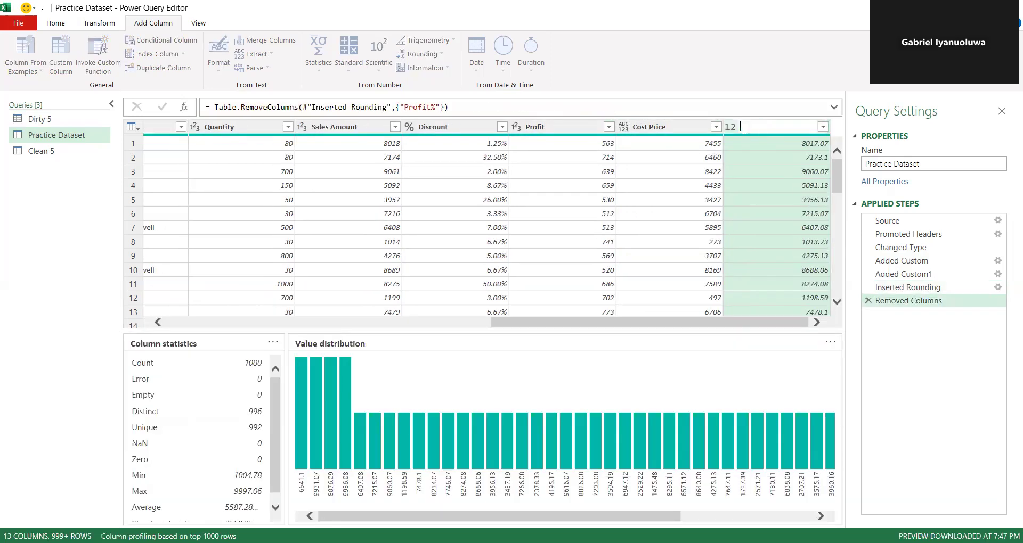
text(Profit @)
key(BackSpace)
text(%)
key(Return)
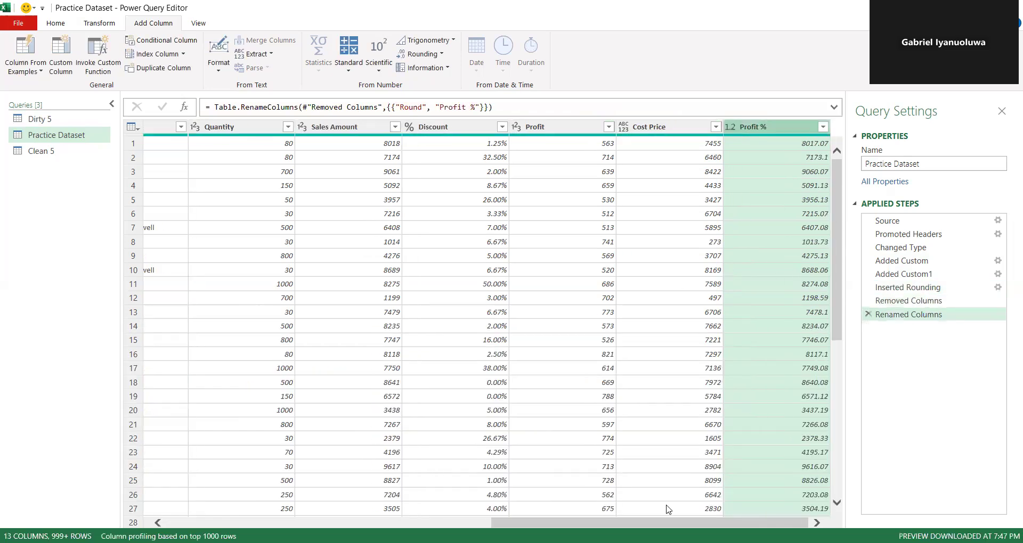
drag(713, 521, 611, 524)
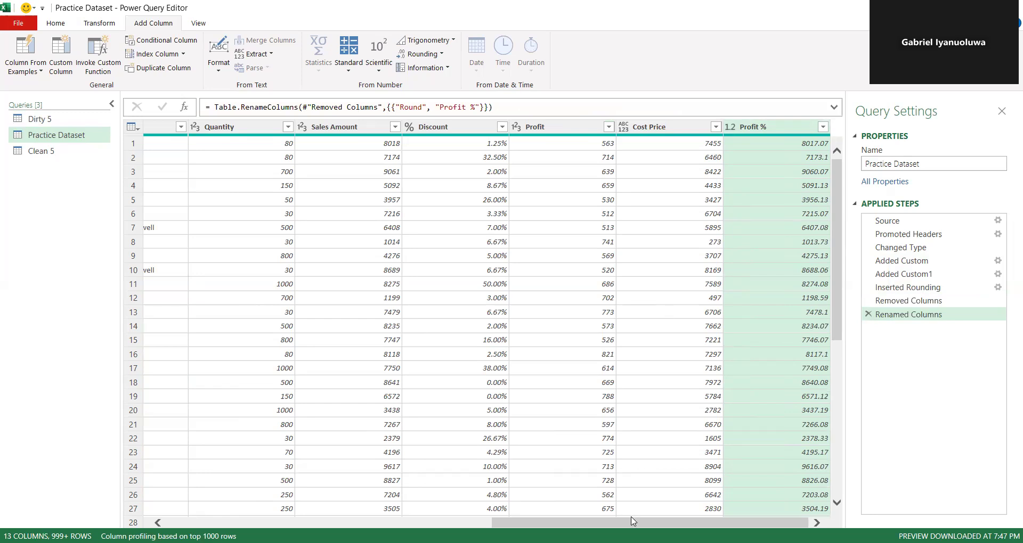
mouse_move(632, 521)
mouse_down()
mouse_move(301, 522)
mouse_move(633, 521)
mouse_up()
click(58, 60)
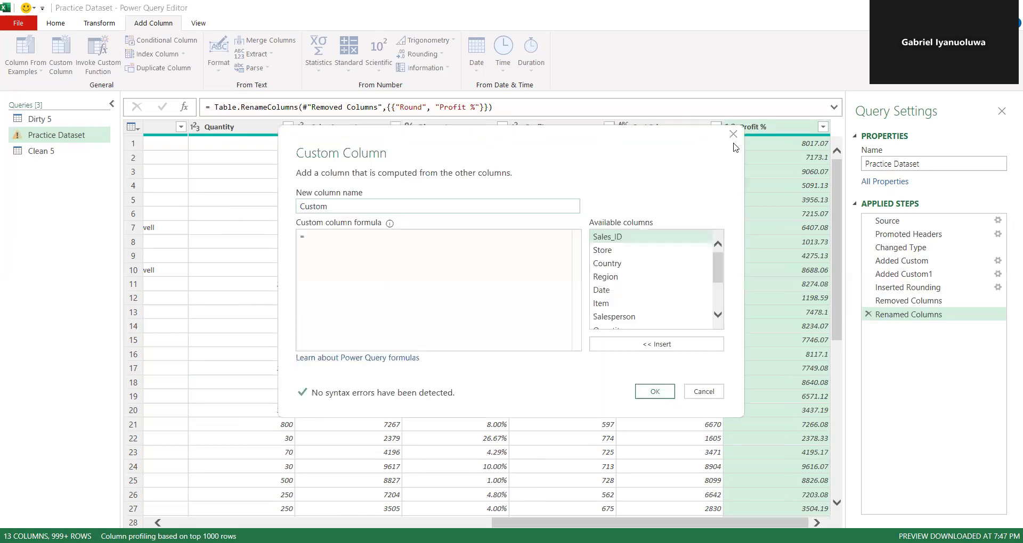
click(733, 135)
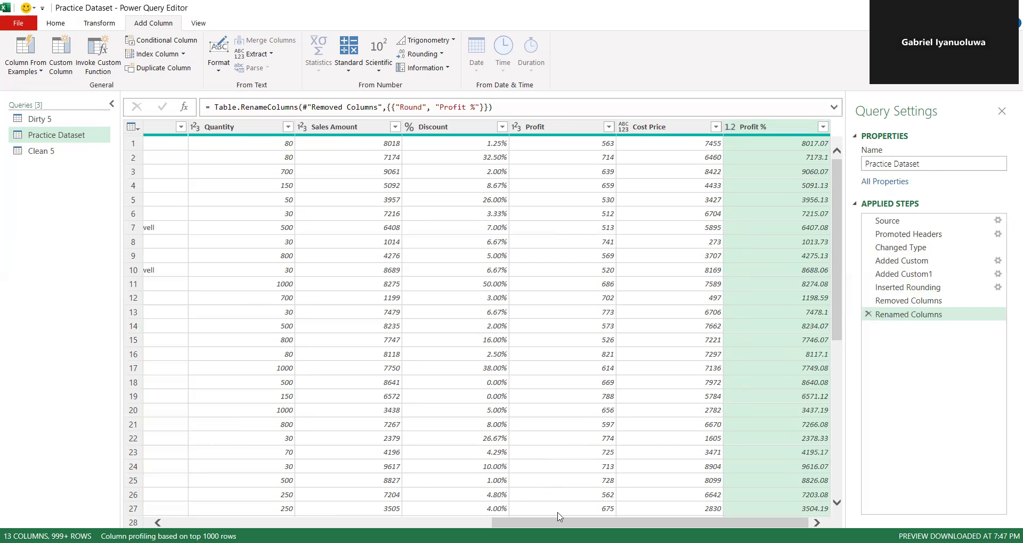
Add a Year column extracted from the Date column, and apply its filter with all years kept
drag(560, 522, 238, 523)
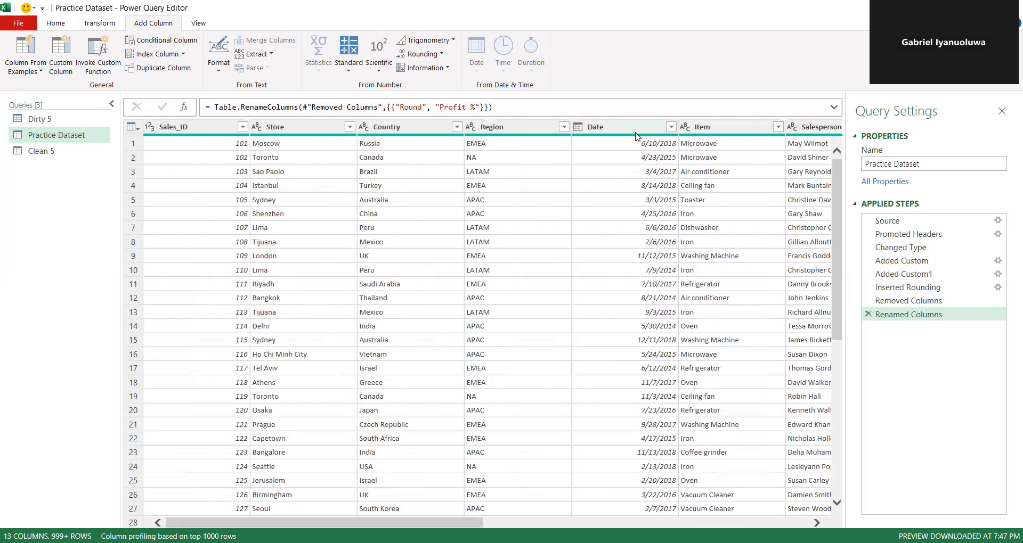
click(607, 126)
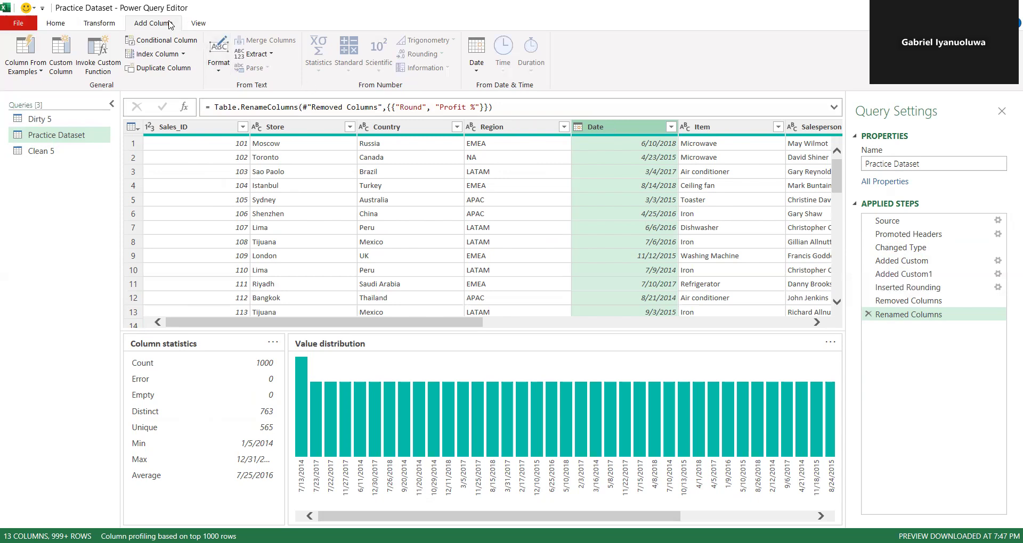
click(99, 24)
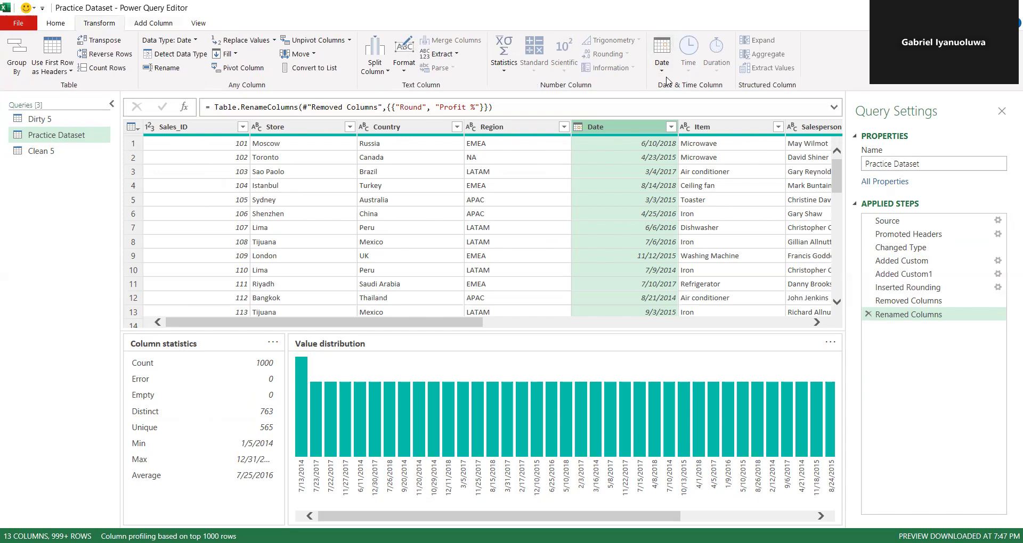
click(152, 25)
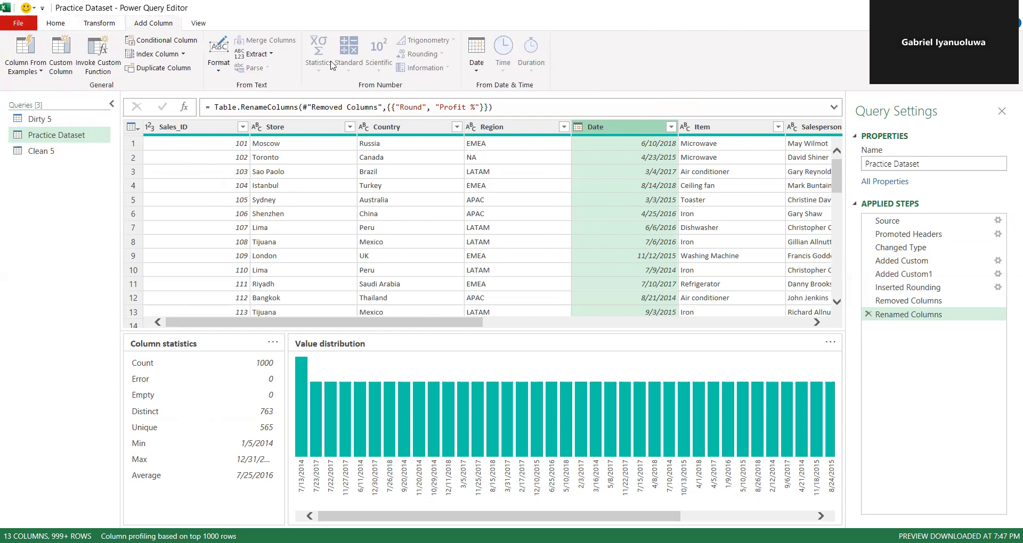
click(476, 64)
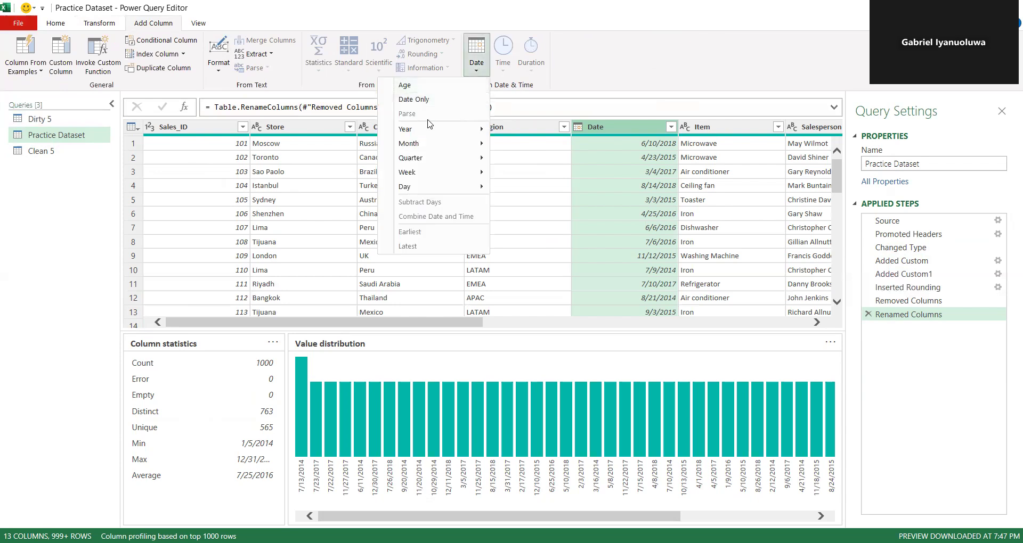
mouse_move(459, 133)
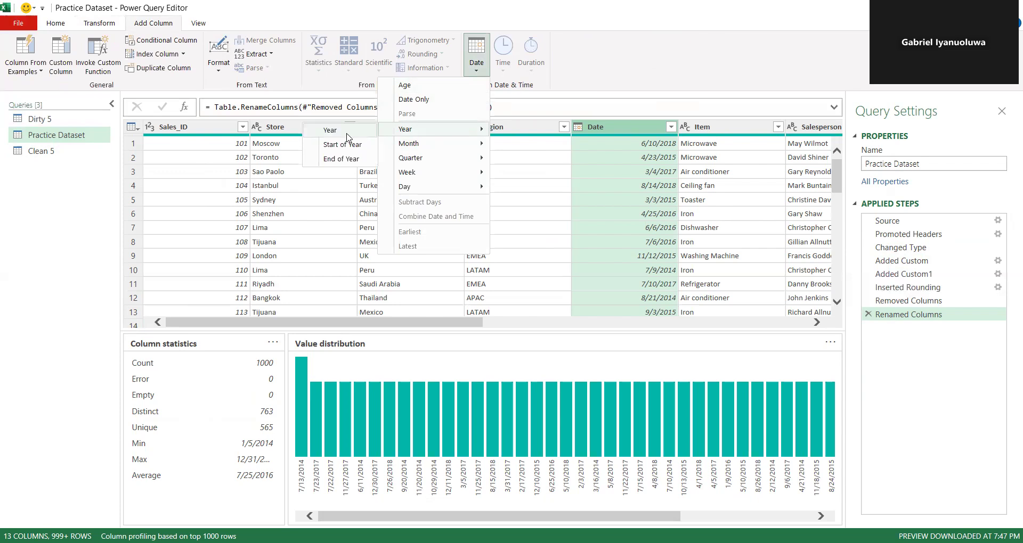
click(330, 130)
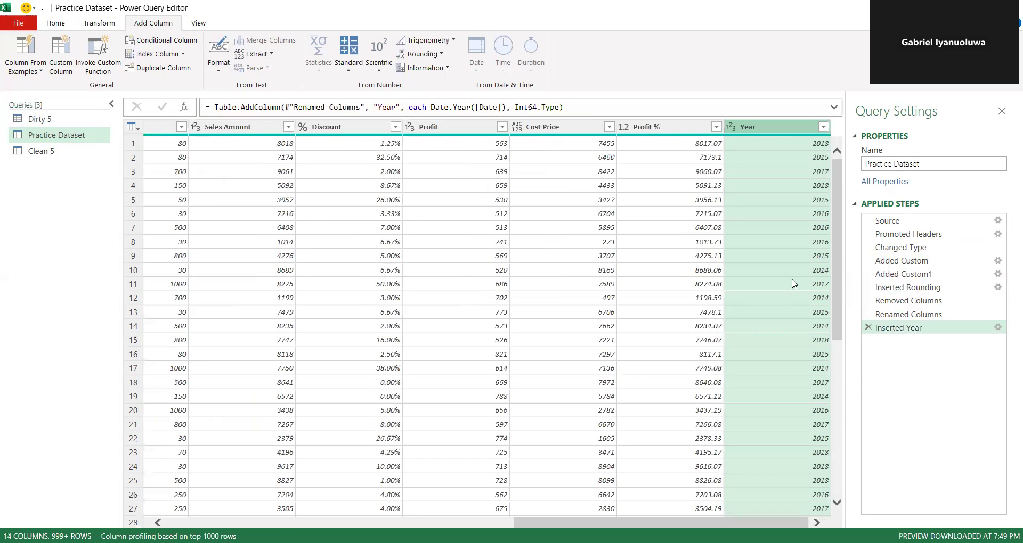
click(823, 128)
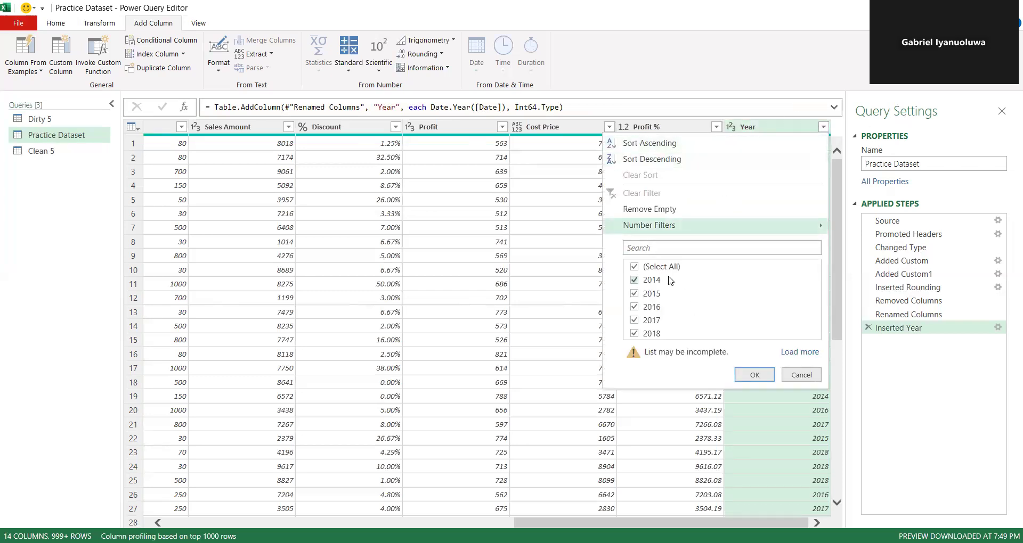
click(762, 374)
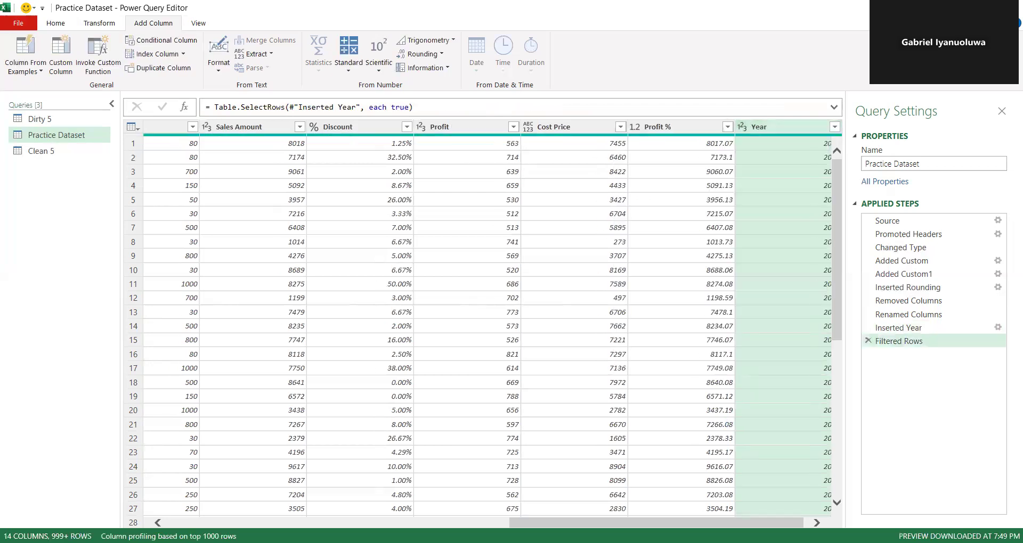
Add a column with the name of the month extracted from the Date column
drag(594, 521, 341, 511)
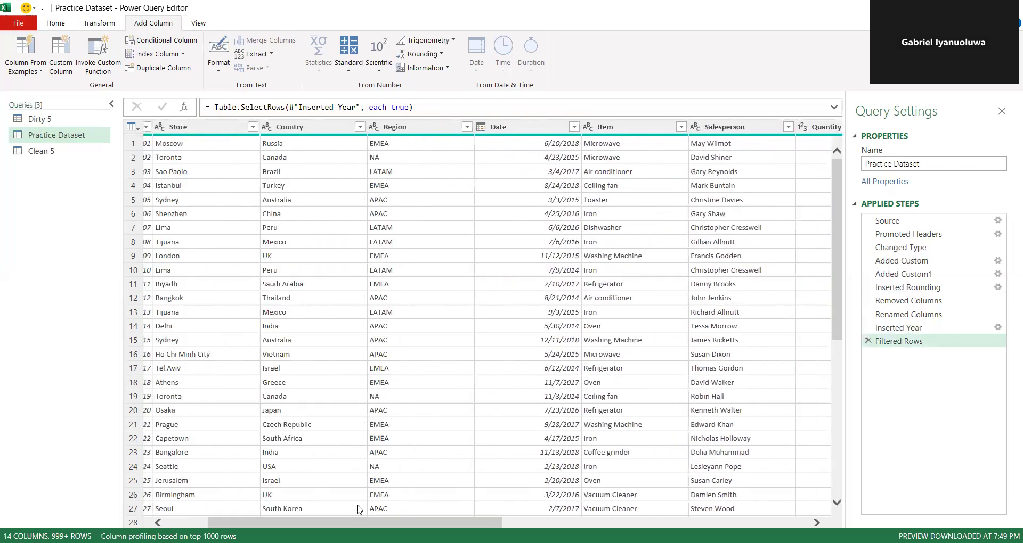
click(519, 127)
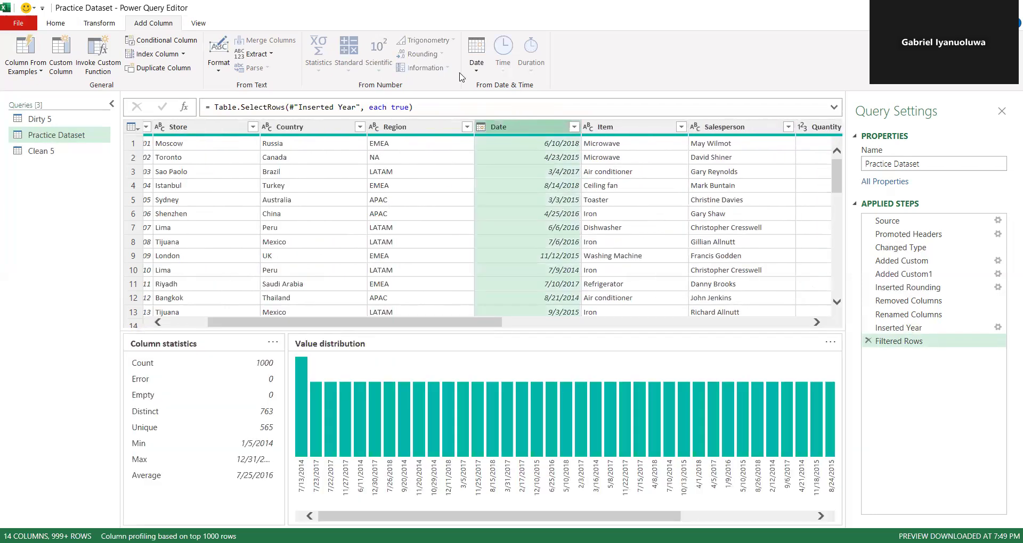
click(477, 59)
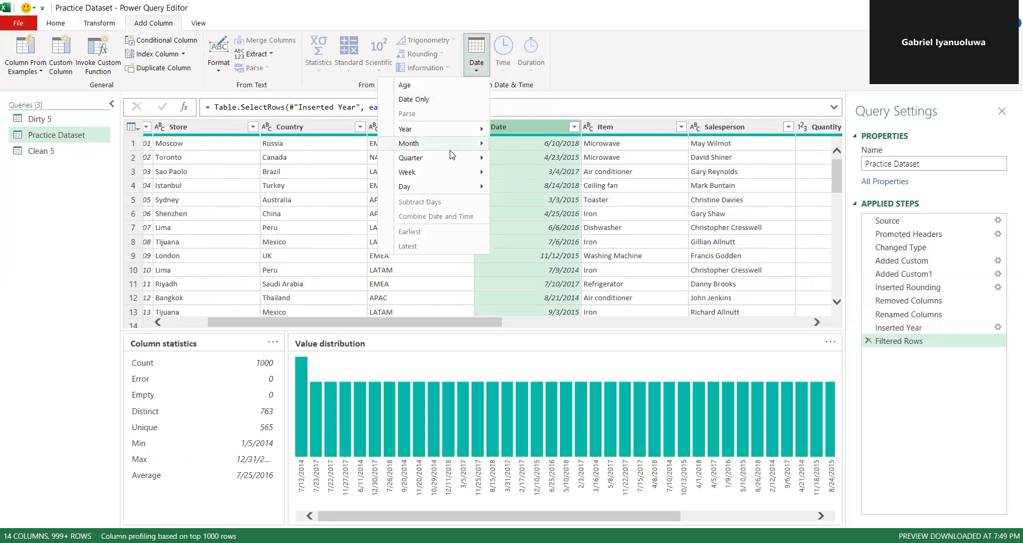
mouse_move(457, 144)
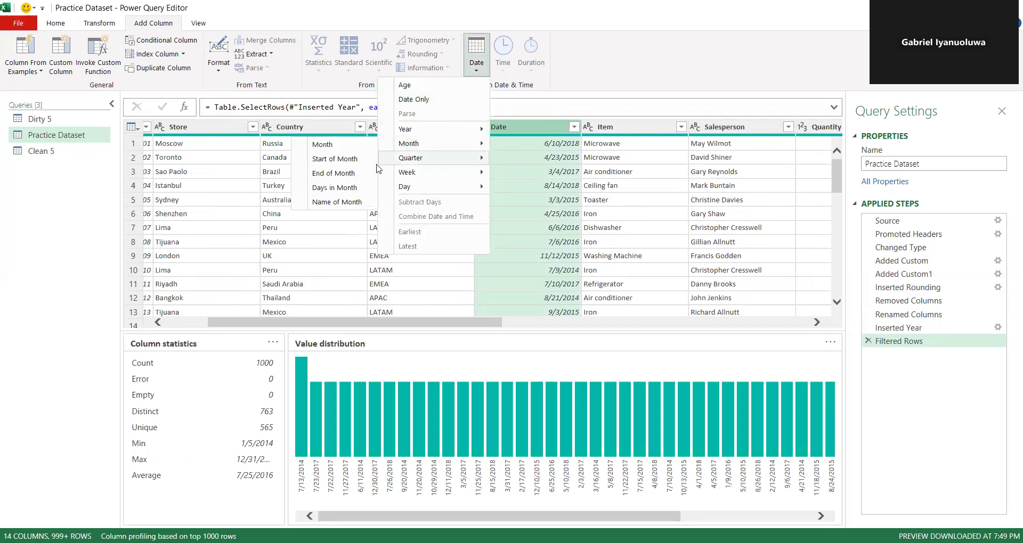
click(352, 203)
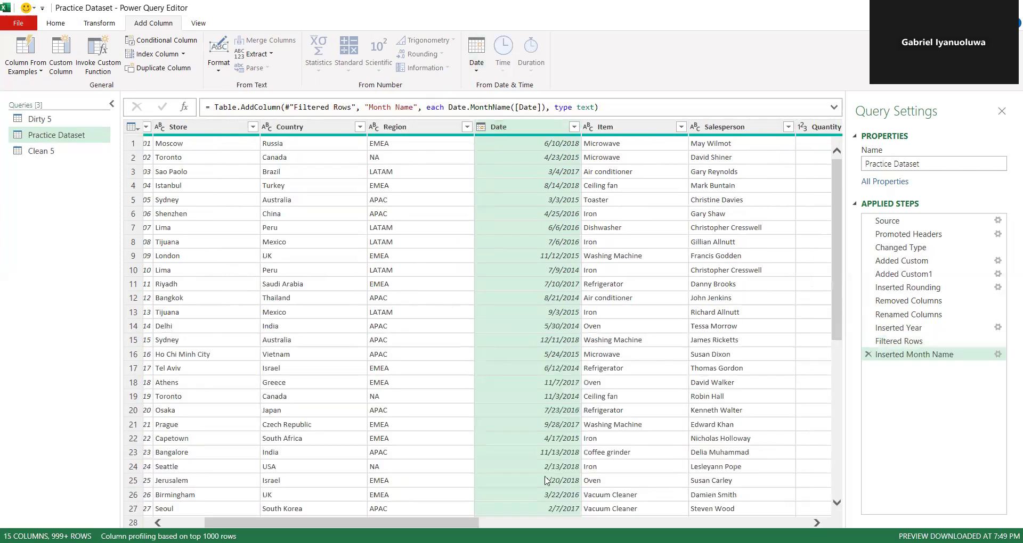
drag(475, 522, 806, 522)
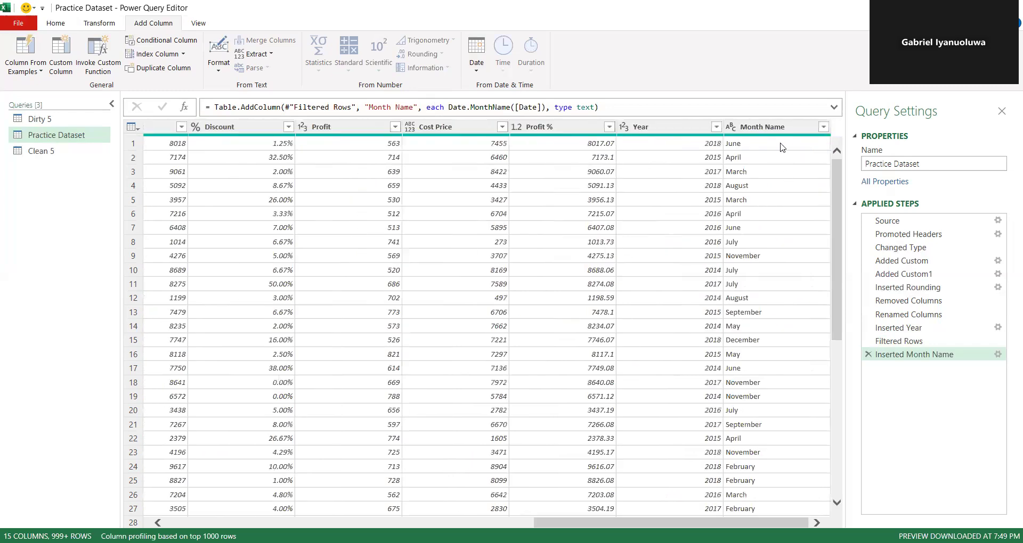
Add a Quarter of Year column extracted from the Date column
drag(635, 522, 293, 522)
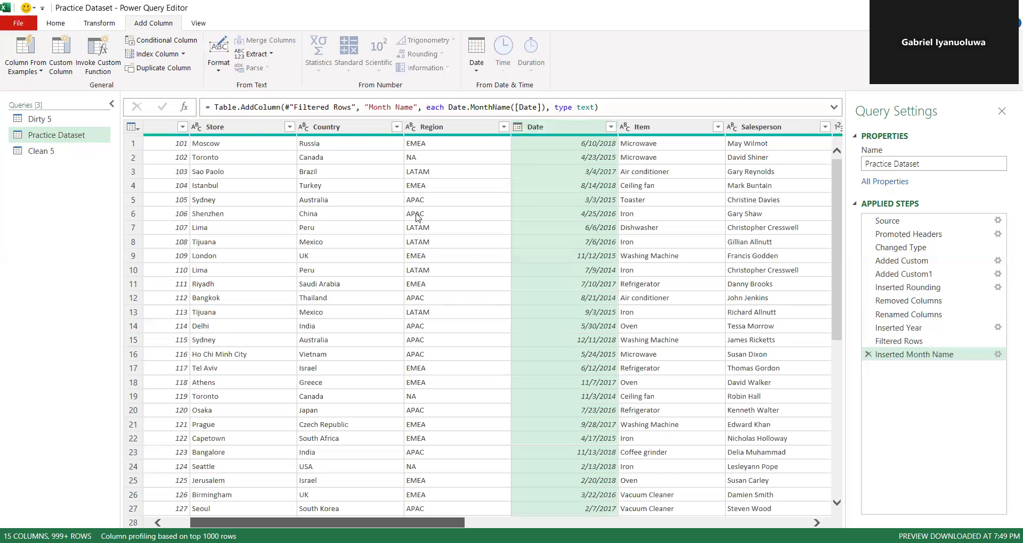
click(475, 75)
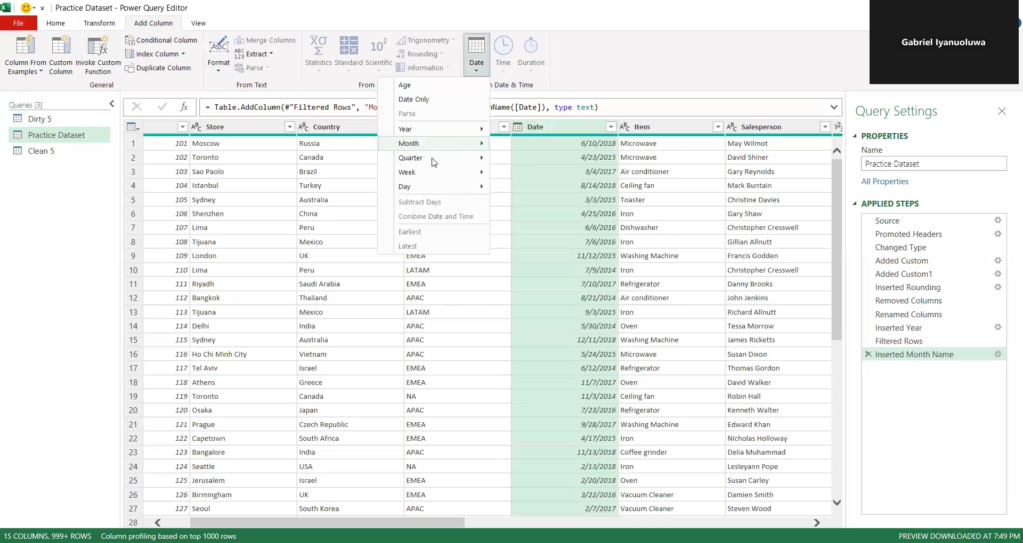
mouse_move(455, 159)
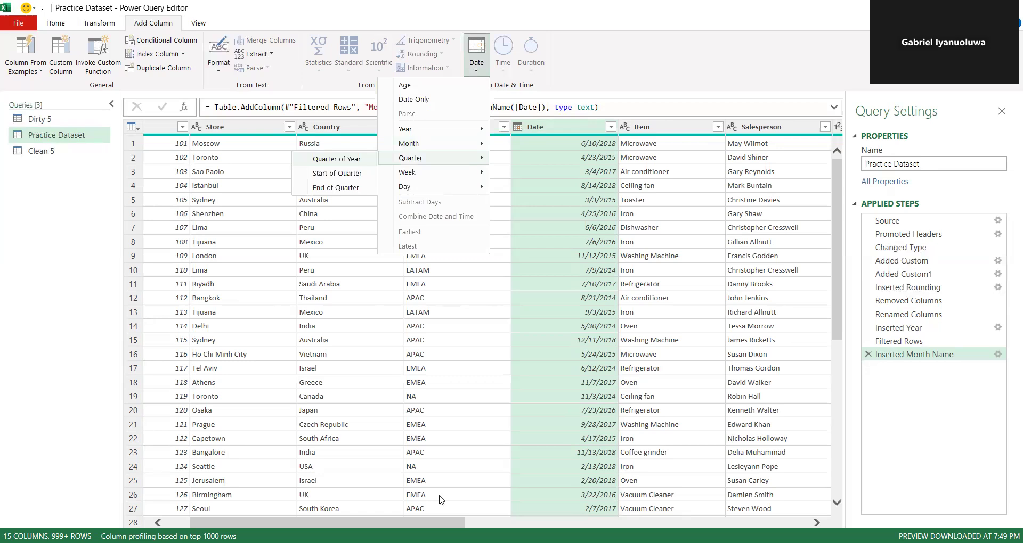
click(341, 159)
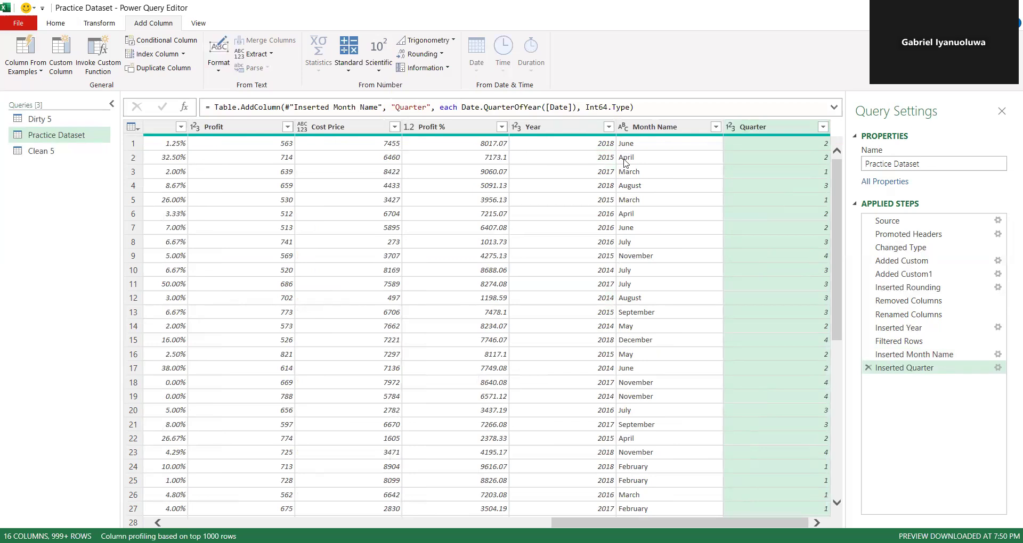
Add a column with the name of the day extracted from the Date column
drag(604, 520, 246, 516)
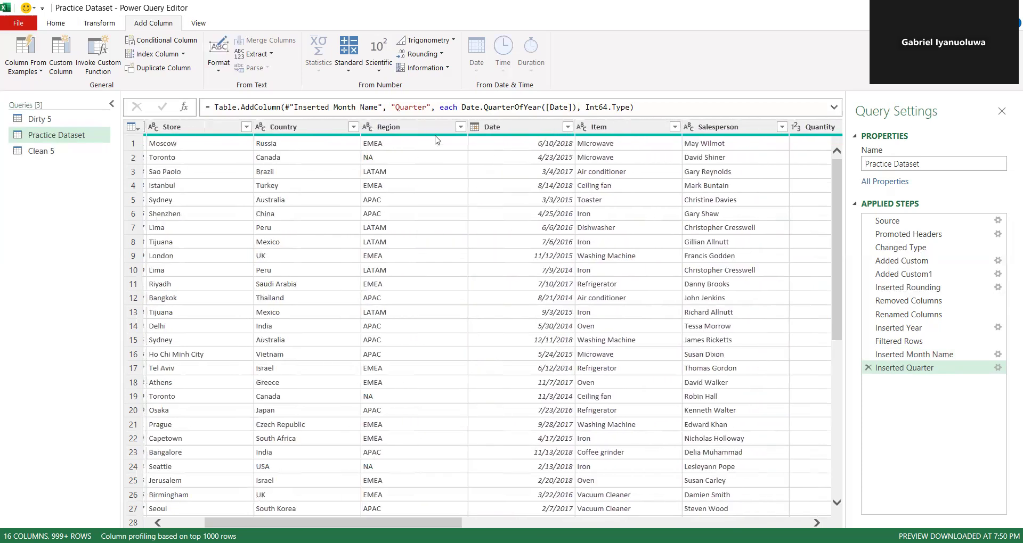
click(506, 127)
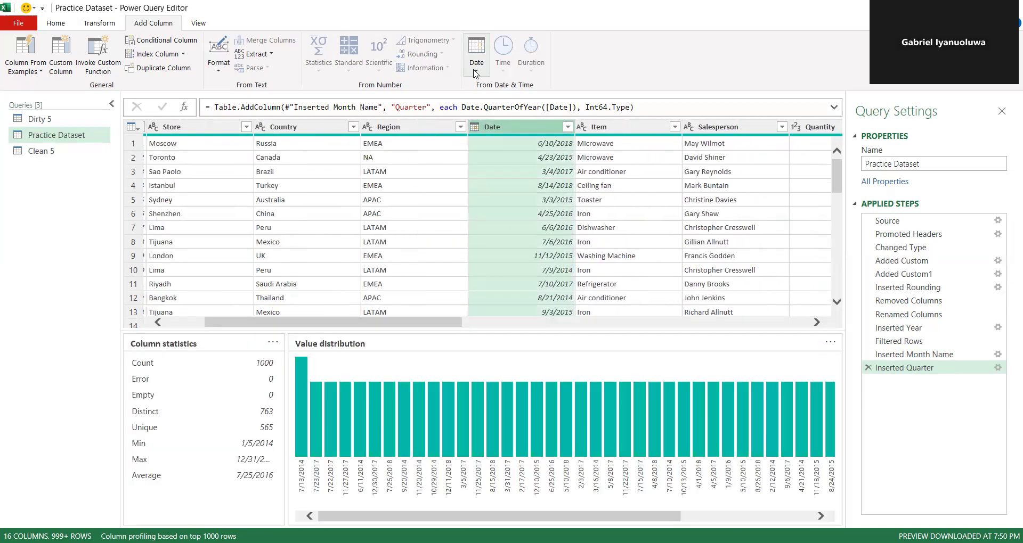
click(476, 74)
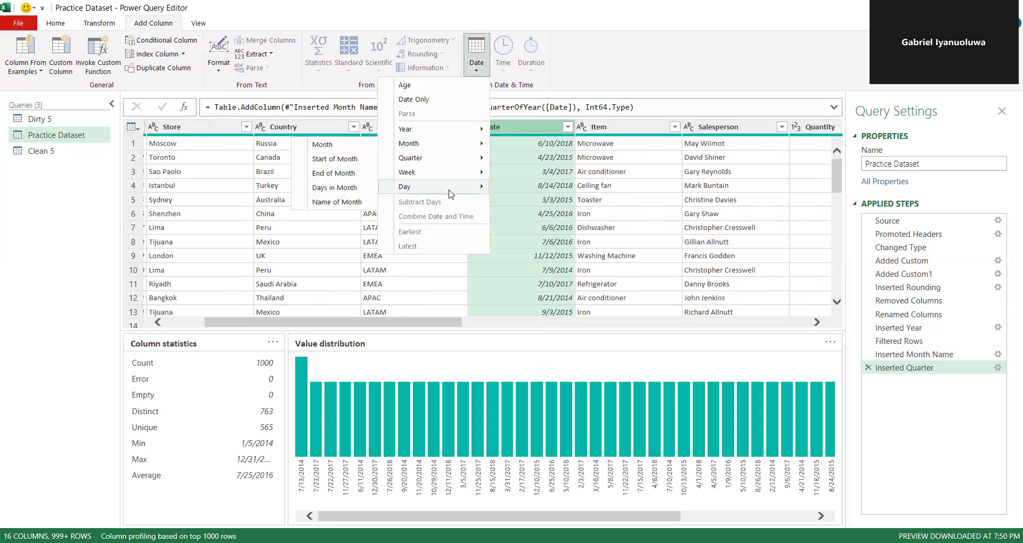
mouse_move(450, 192)
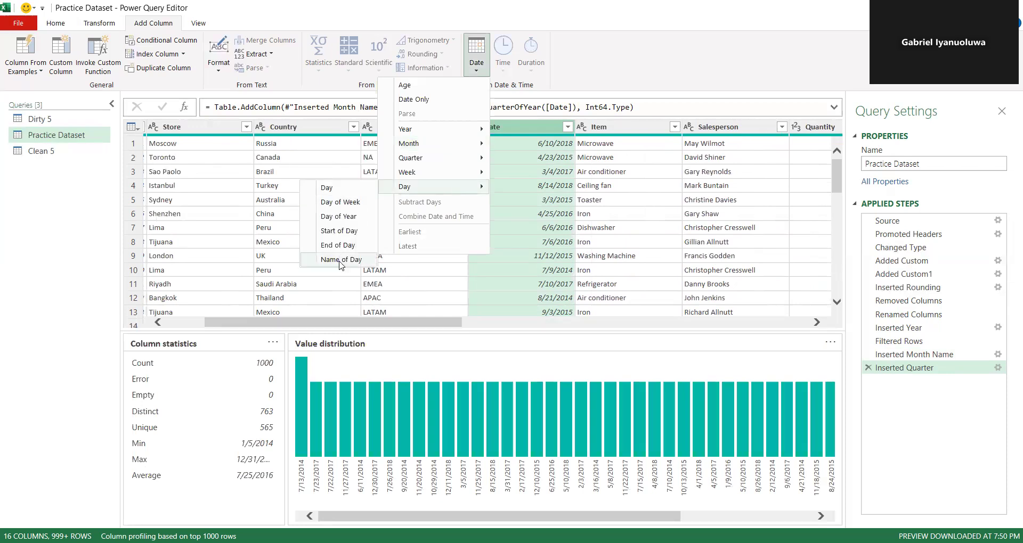
click(341, 260)
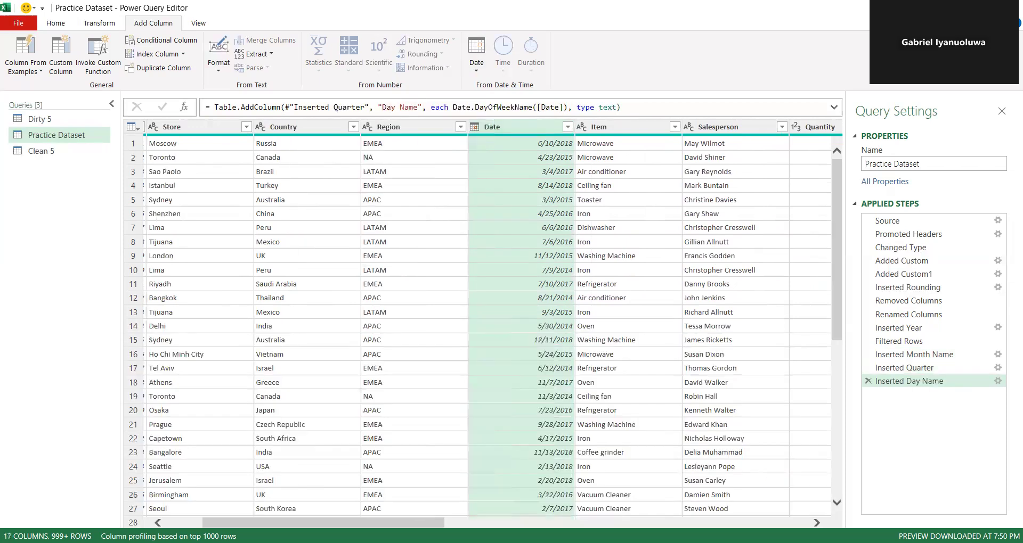
scroll(494, 325, right, 10)
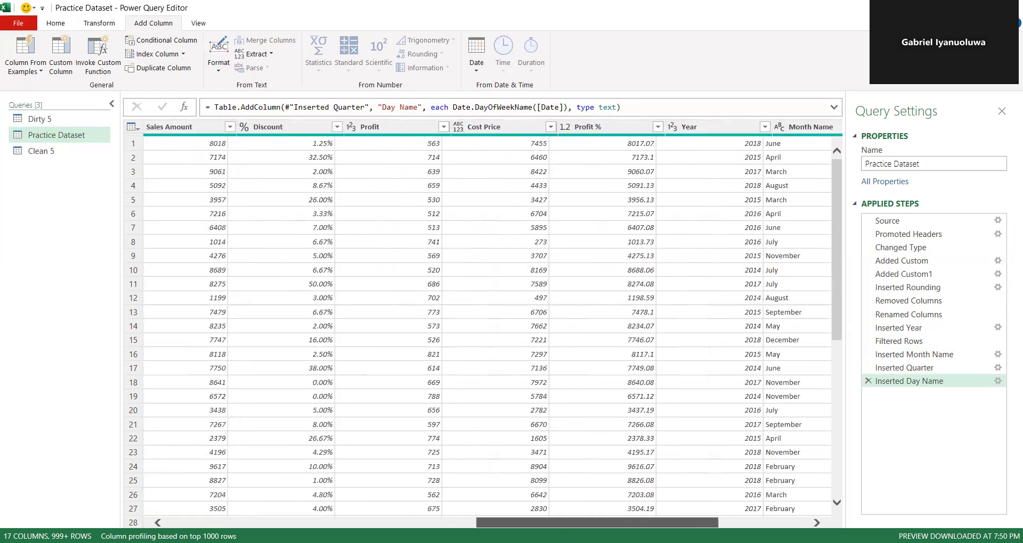
scroll(494, 325, right, 5)
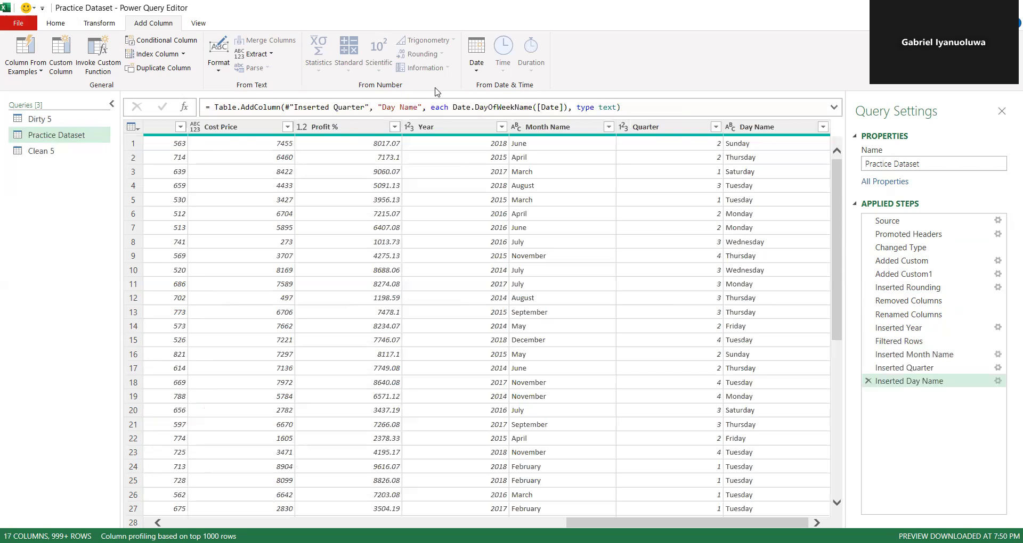
Add a column that extracts the first 3 characters of the Month Name values
click(540, 128)
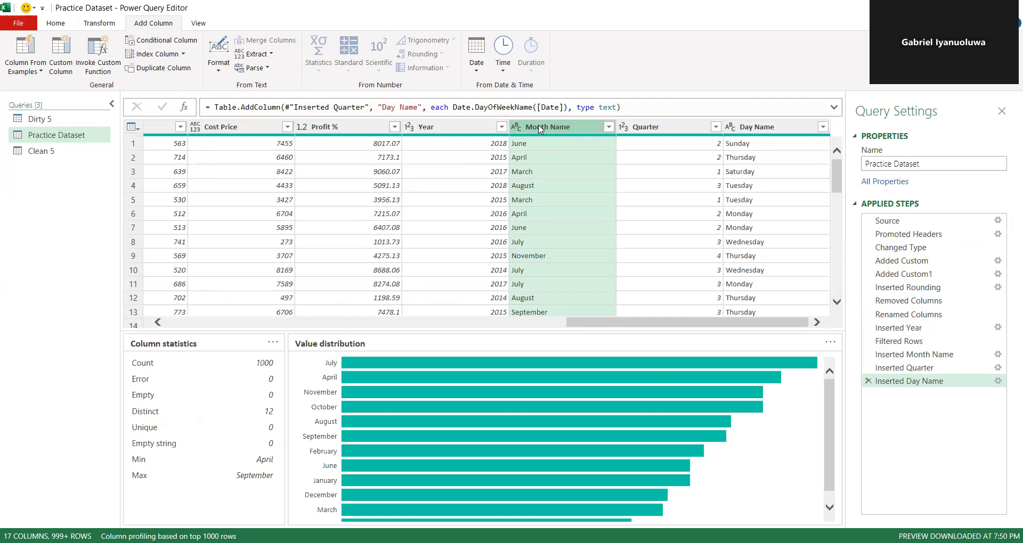
click(271, 55)
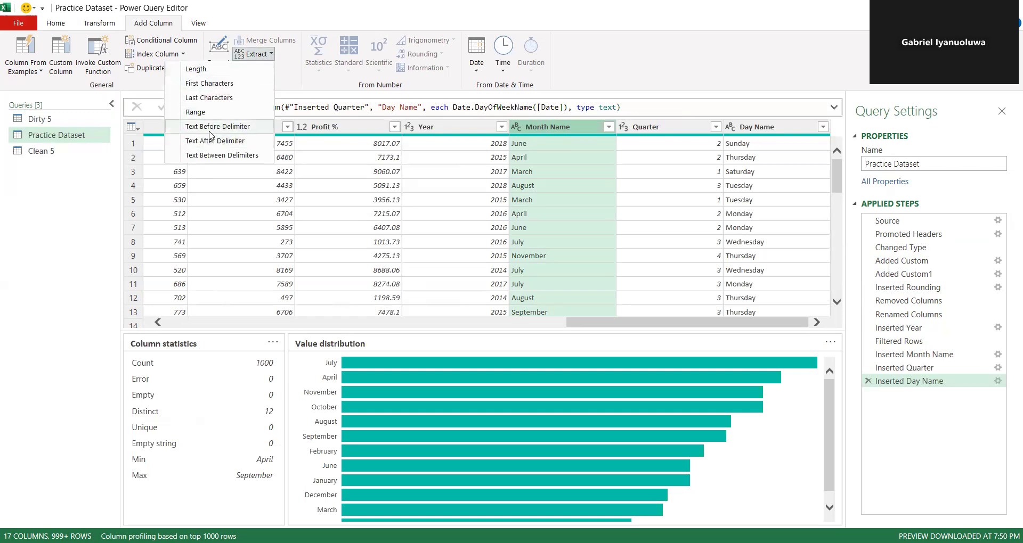
click(205, 88)
text(3)
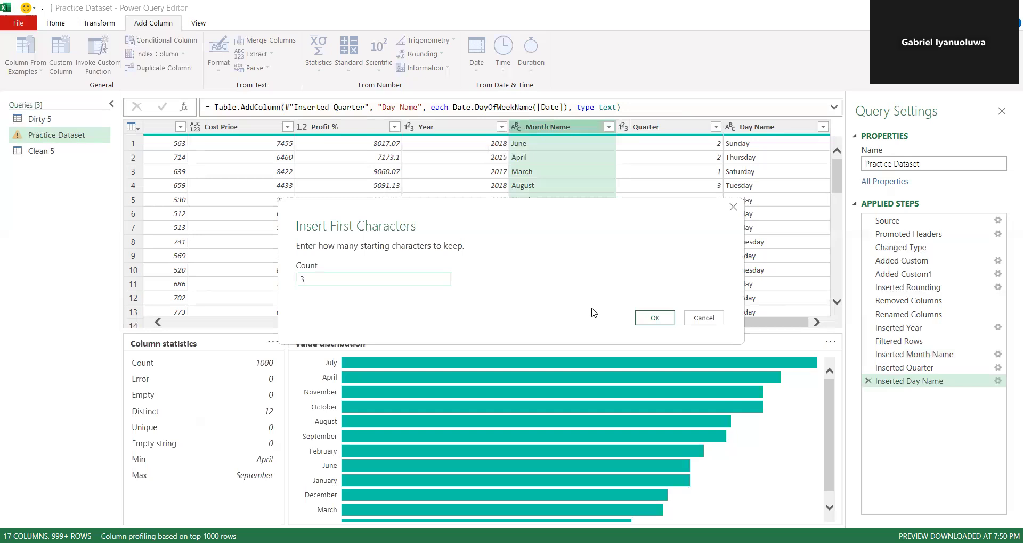
click(648, 319)
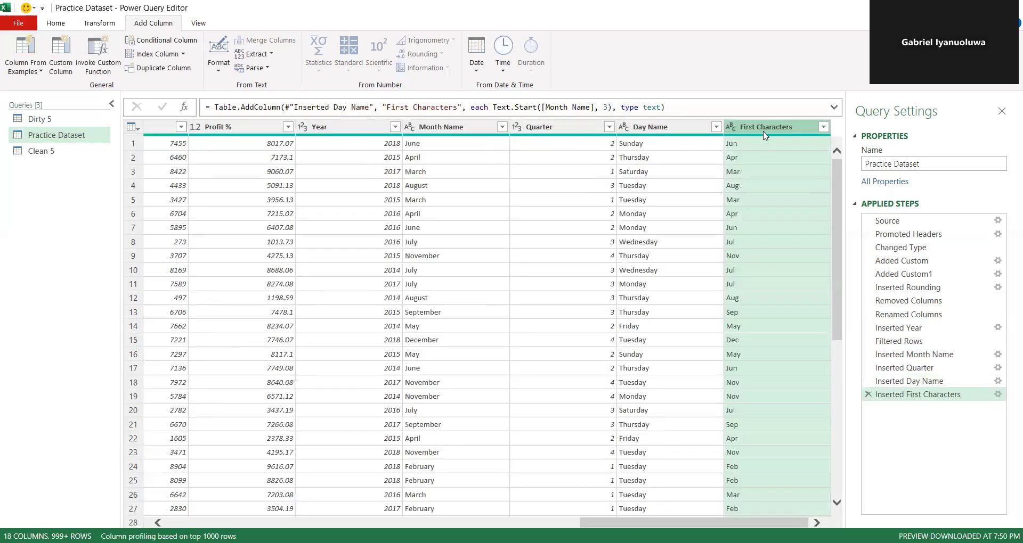
Remove the Month Name column that holds the full month names
click(454, 127)
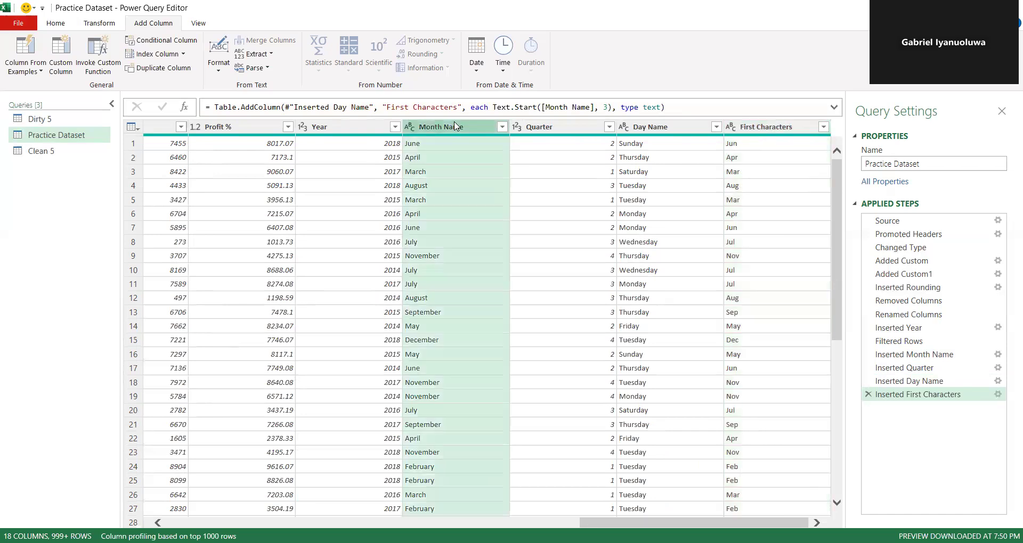
right_click(454, 127)
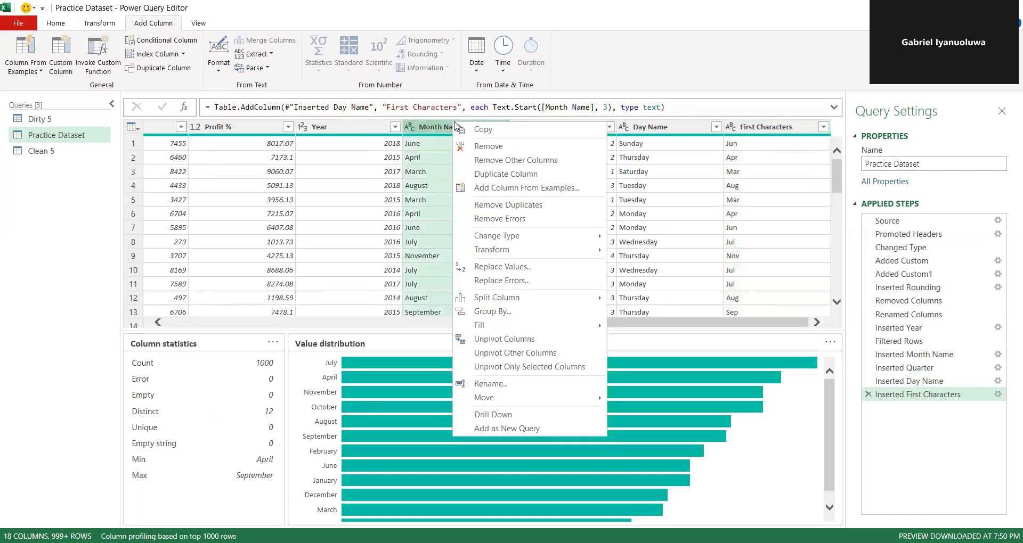
click(494, 147)
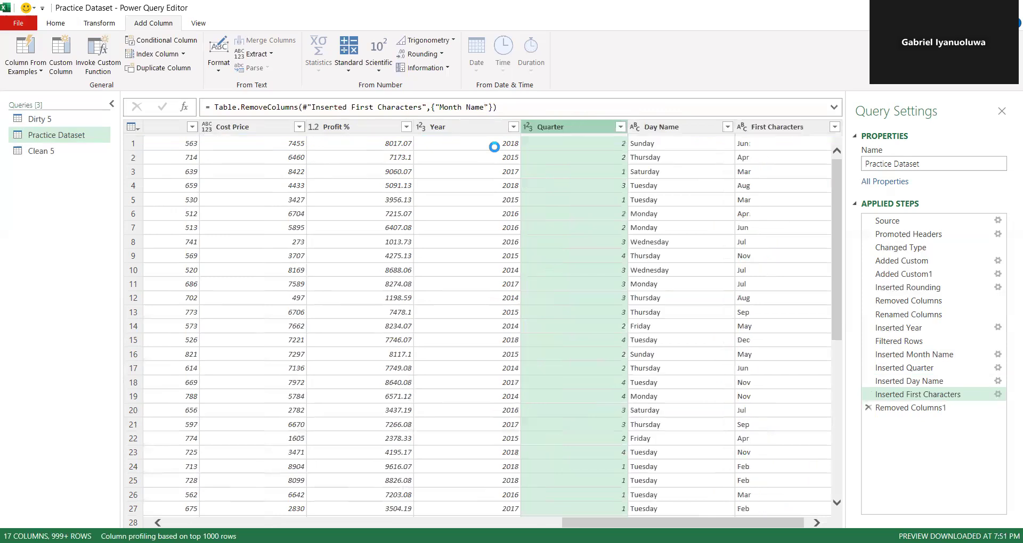
Rename the First Characters column to Month Name
double_click(767, 126)
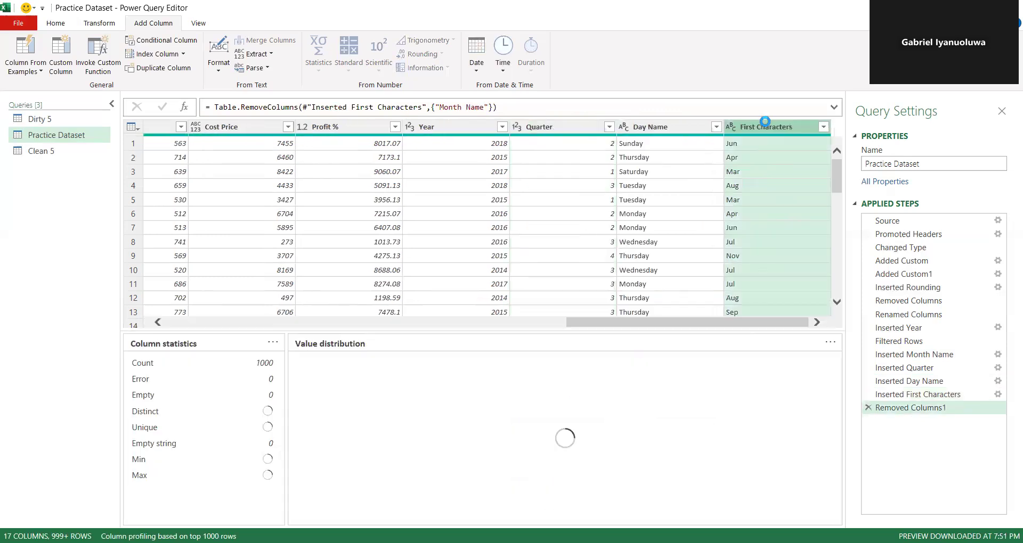
key(BackSpace)
text(Month Name)
key(Return)
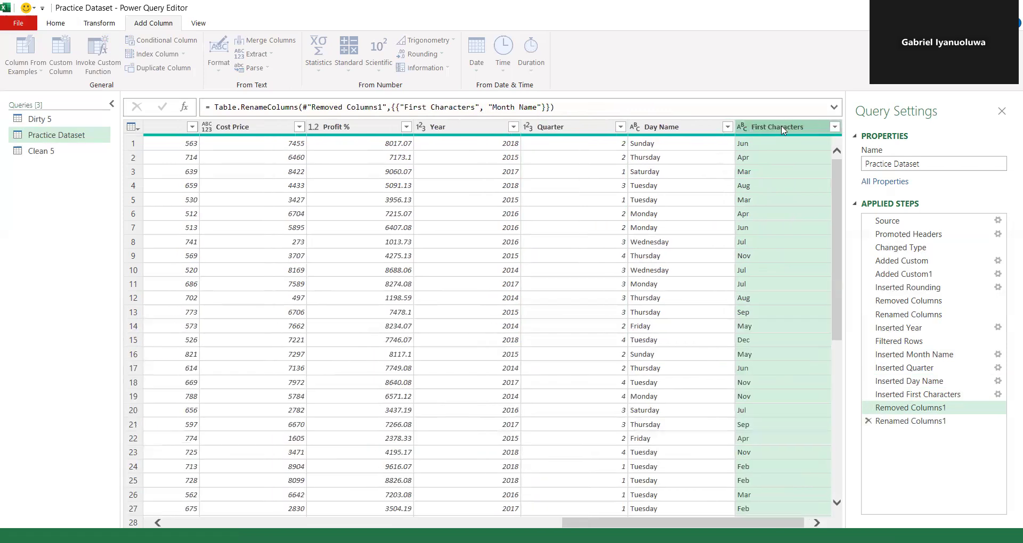
Add a column that puts the prefix Qtr in front of each Quarter value
click(546, 128)
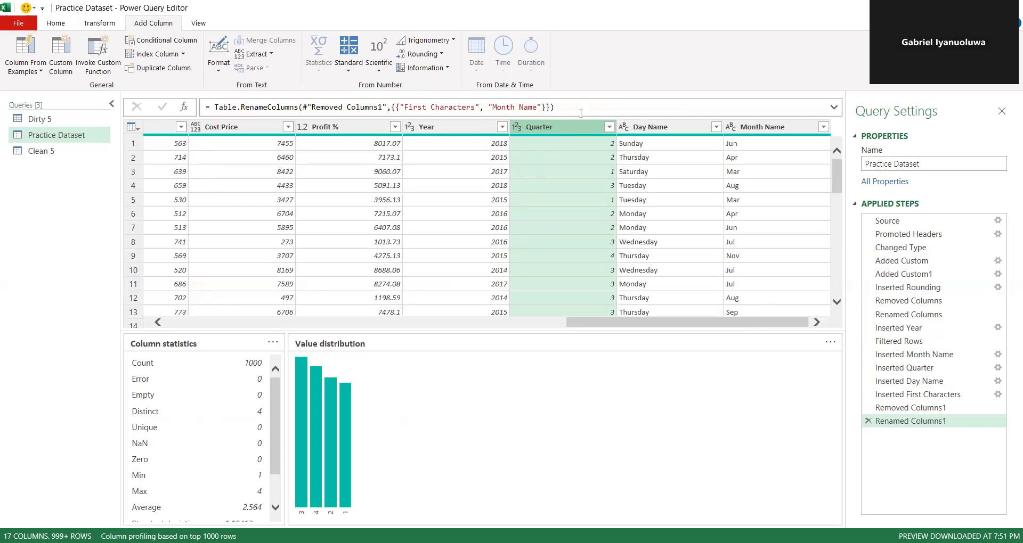
click(217, 74)
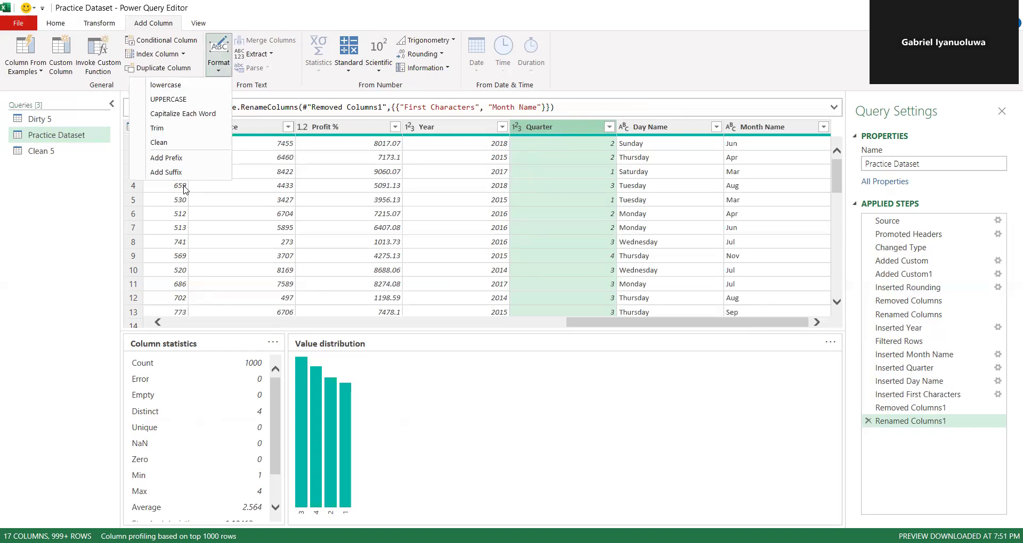
click(157, 162)
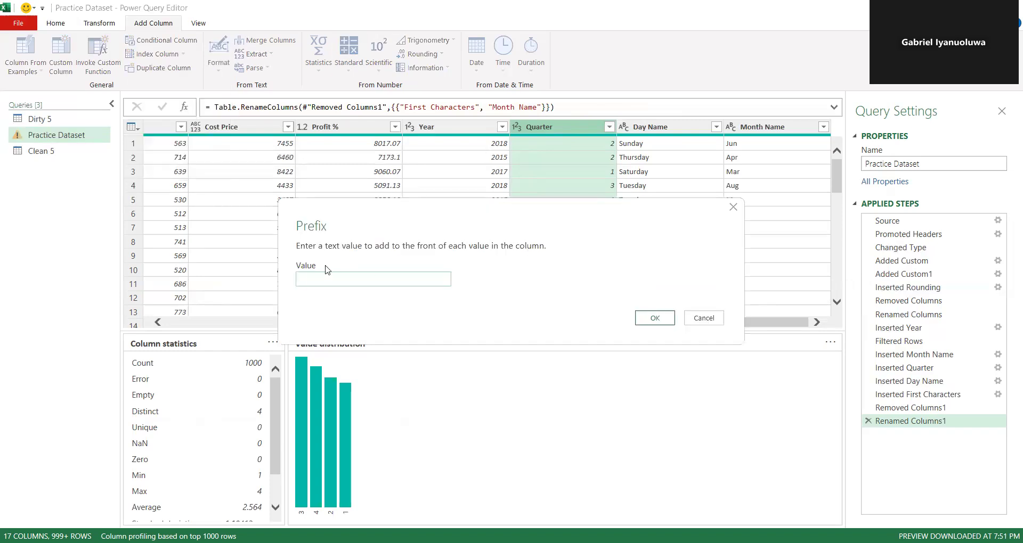
text(Qtr)
click(654, 319)
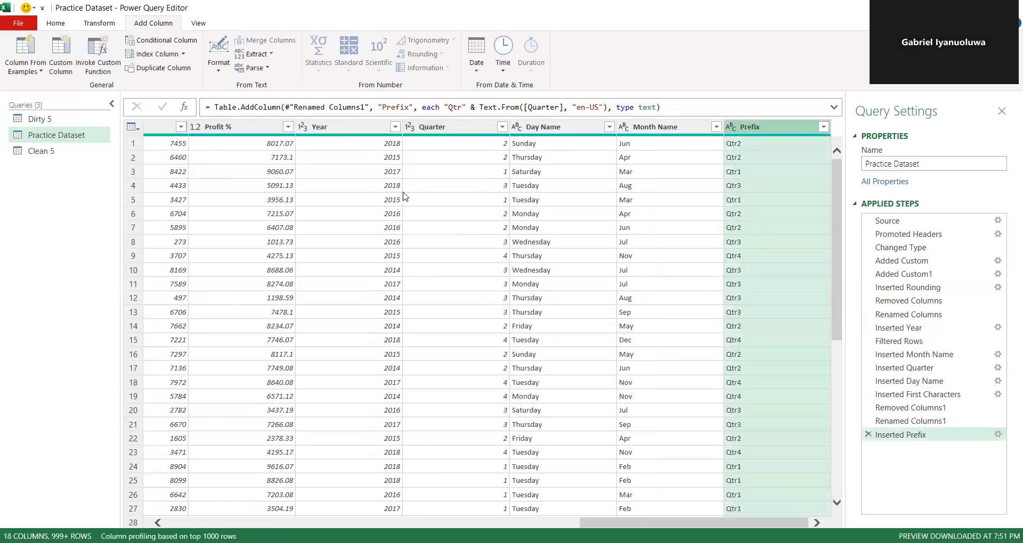
Remove the original Quarter column that holds only numbers
click(436, 134)
right_click(436, 133)
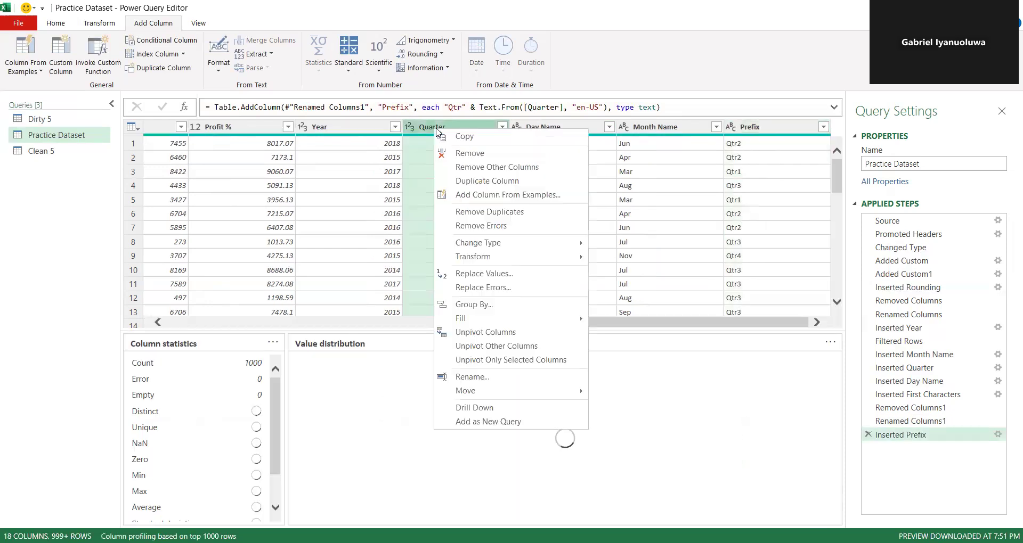
click(463, 154)
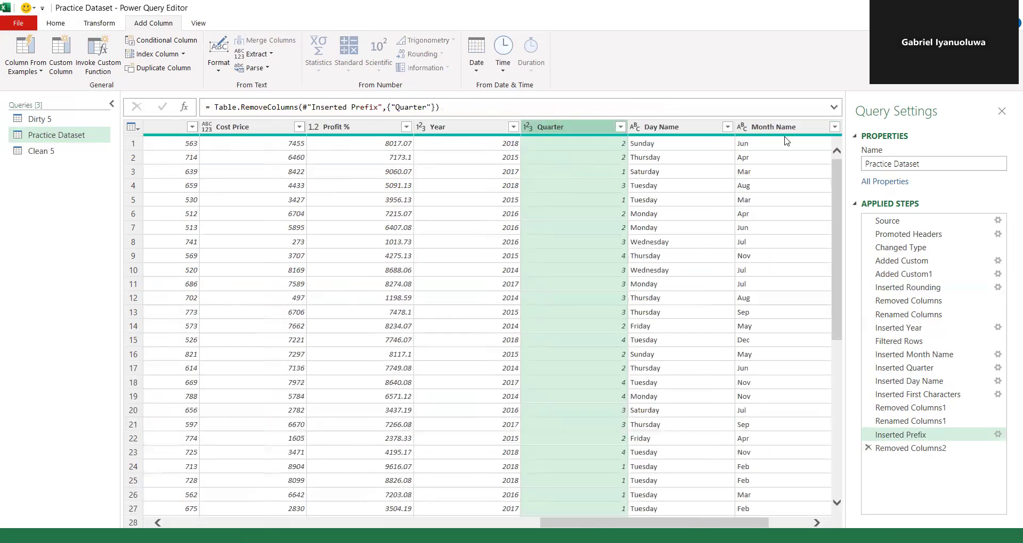
Rename the Prefix column to Quarter
click(769, 128)
double_click(769, 126)
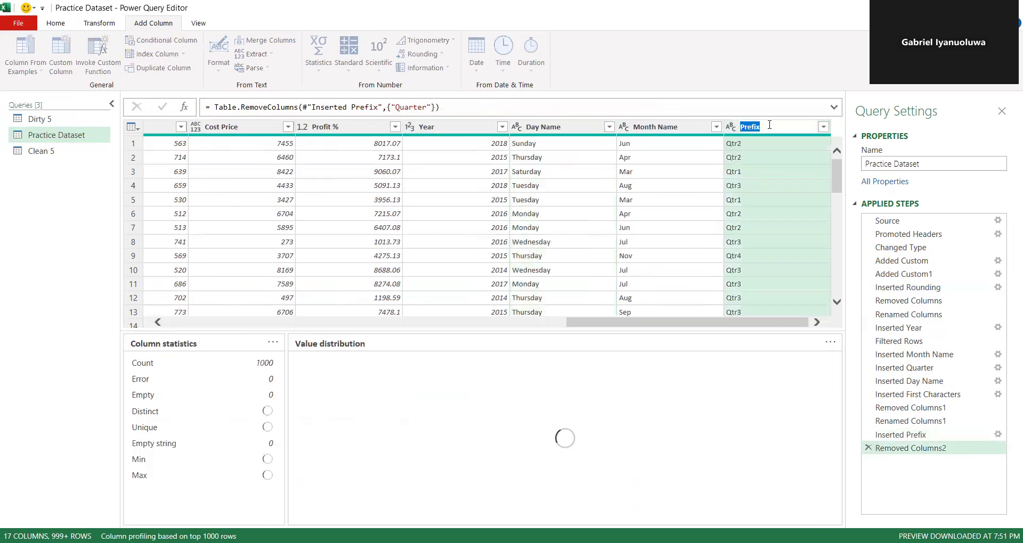
key(BackSpace)
text(Quarter)
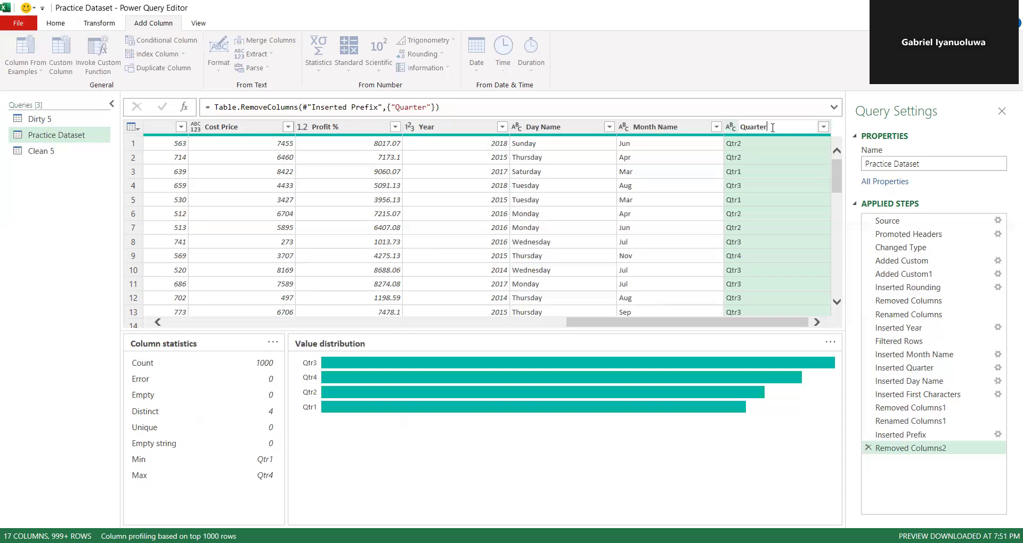
key(Return)
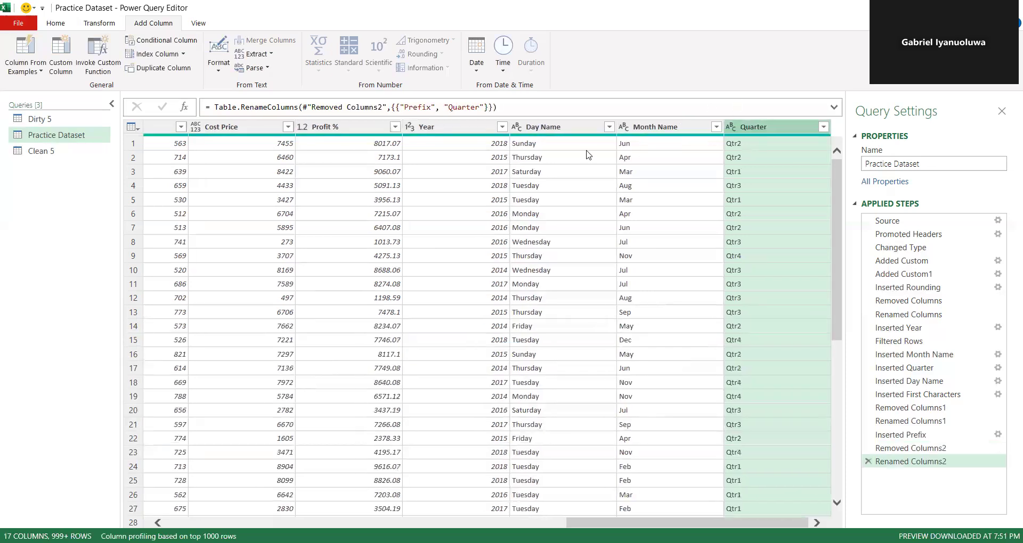
Add a column that extracts the first 3 characters of the Day Name values
click(537, 128)
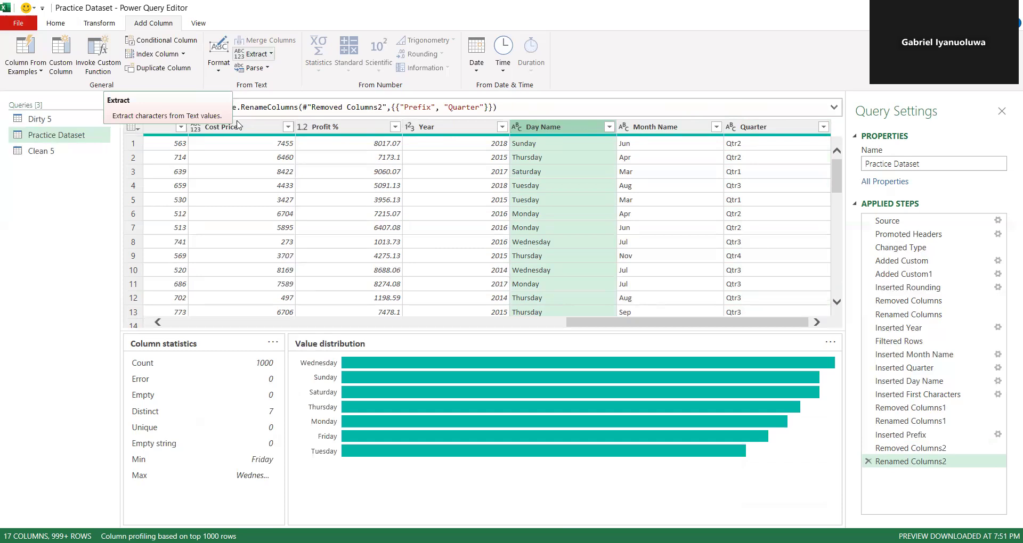
click(271, 55)
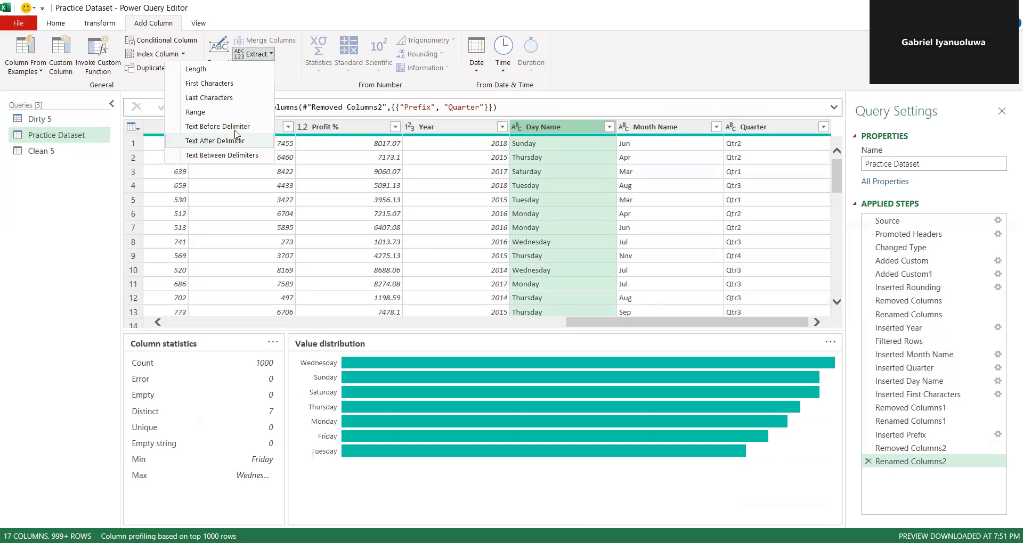
click(230, 84)
text(3)
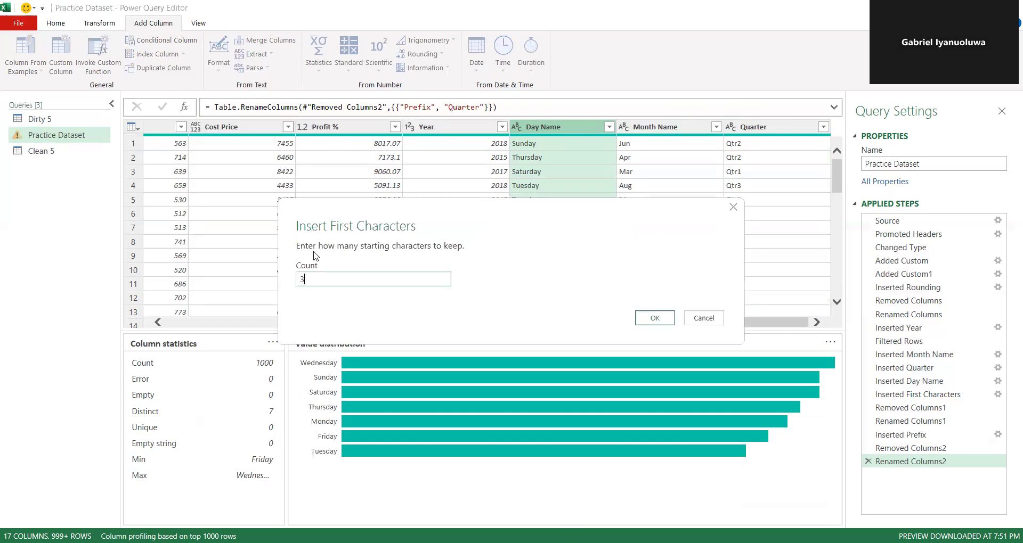
click(653, 318)
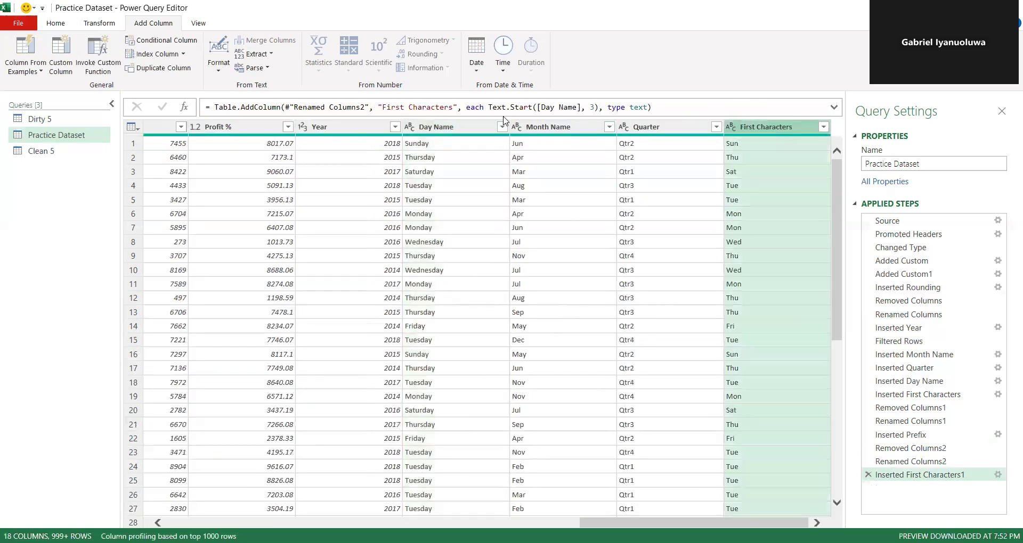
Remove the Day Name column that holds the full day names
click(434, 128)
right_click(431, 126)
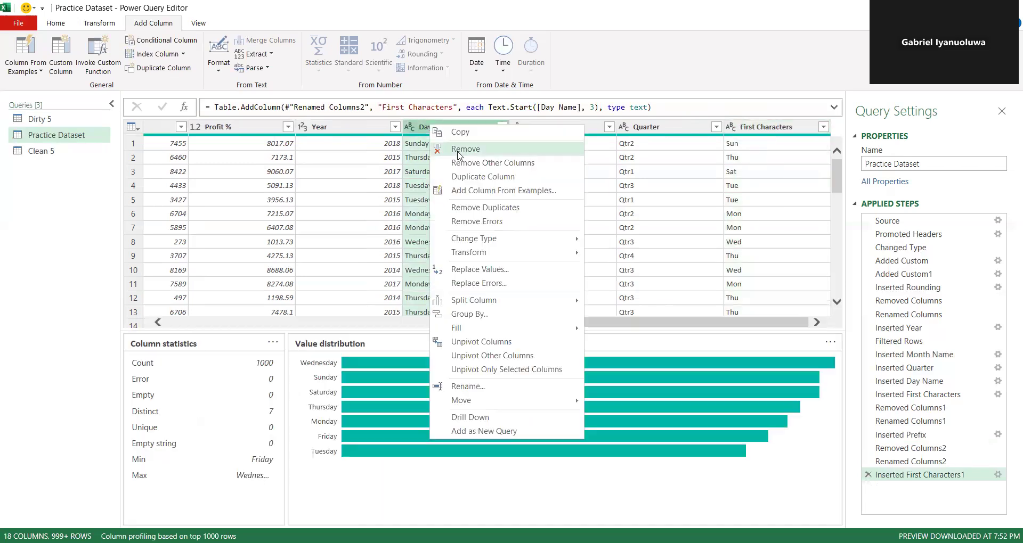
click(458, 155)
Rename the First Characters column with the shortened day names to Day Name
click(766, 125)
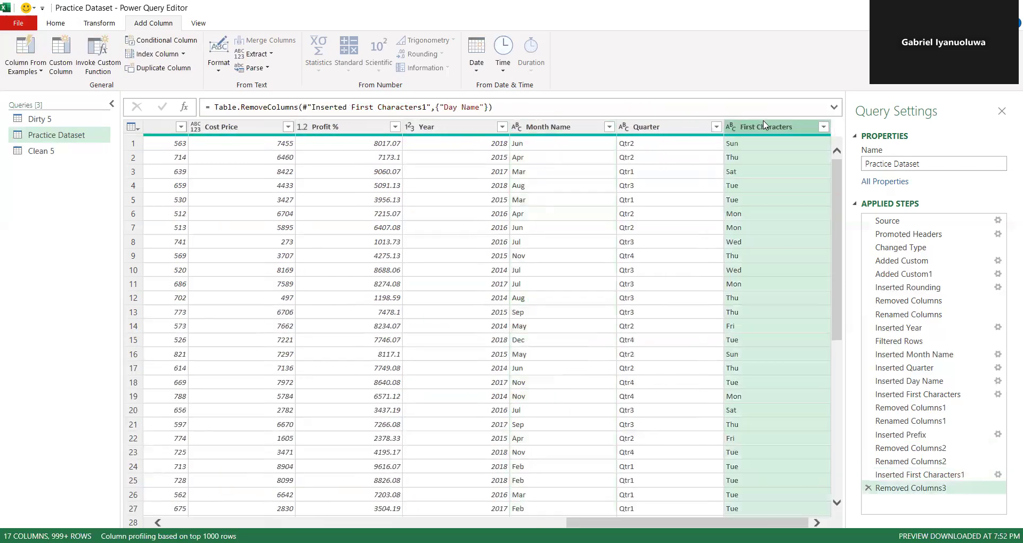
double_click(764, 125)
key(BackSpace)
text(Day Name)
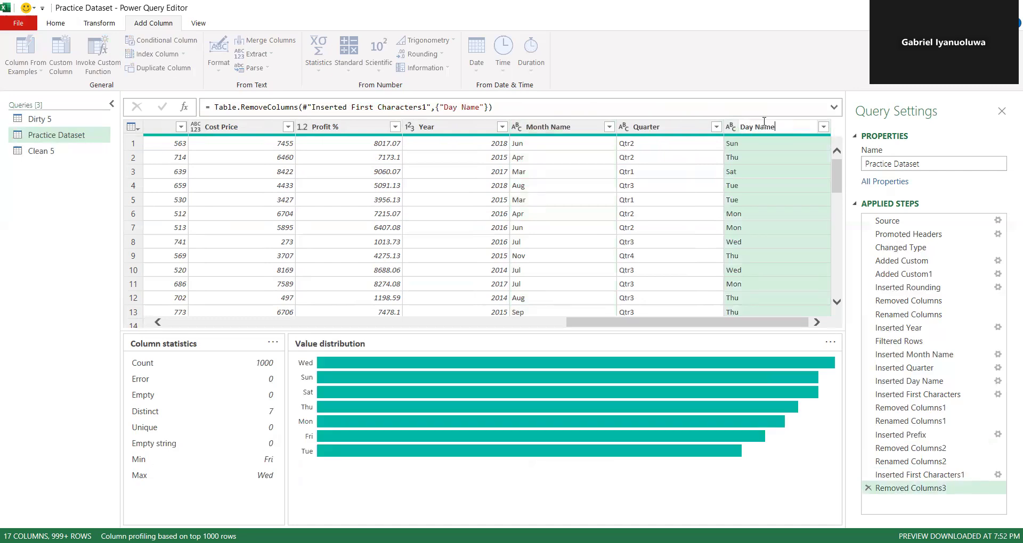
key(Return)
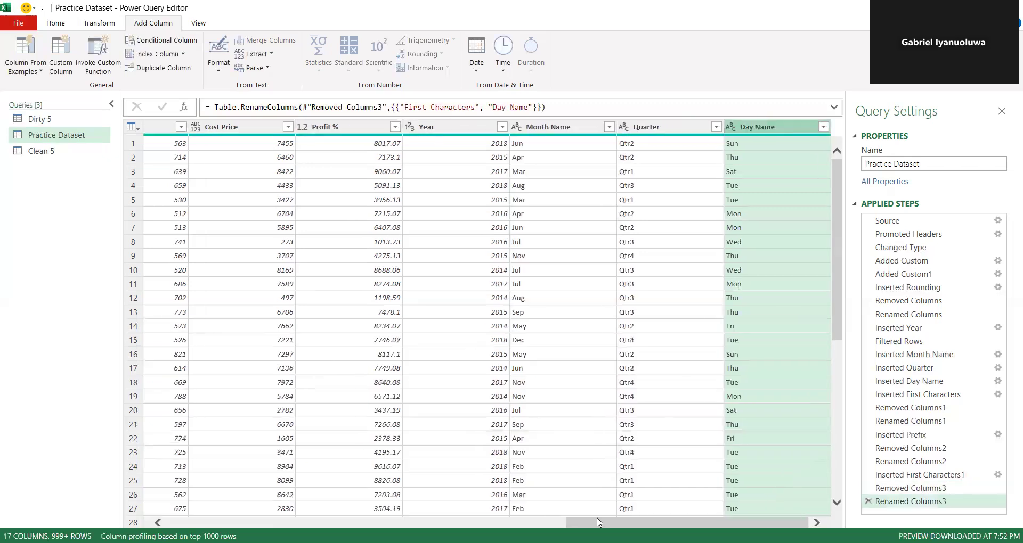
Start a new conditional column and name it Day Name Remarks
drag(597, 522, 821, 524)
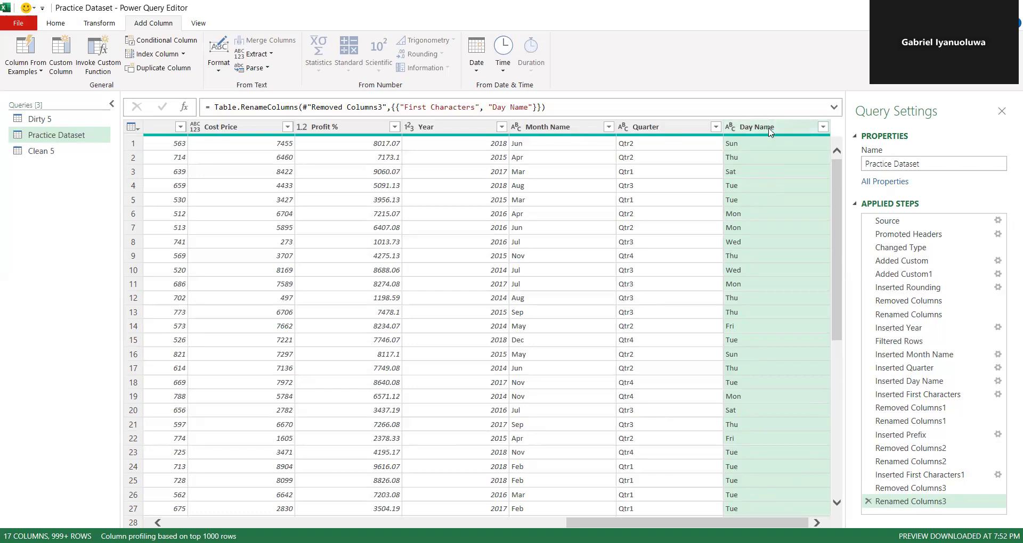
click(177, 45)
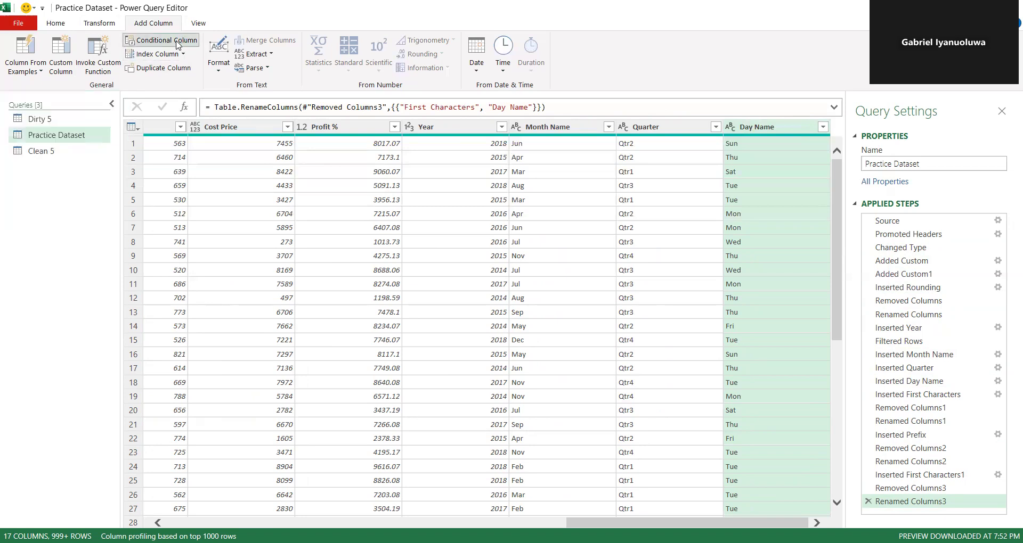
click(264, 225)
key(BackSpace)
key(BackSpace)
key(BackSpace)
key(BackSpace)
key(BackSpace)
key(BackSpace)
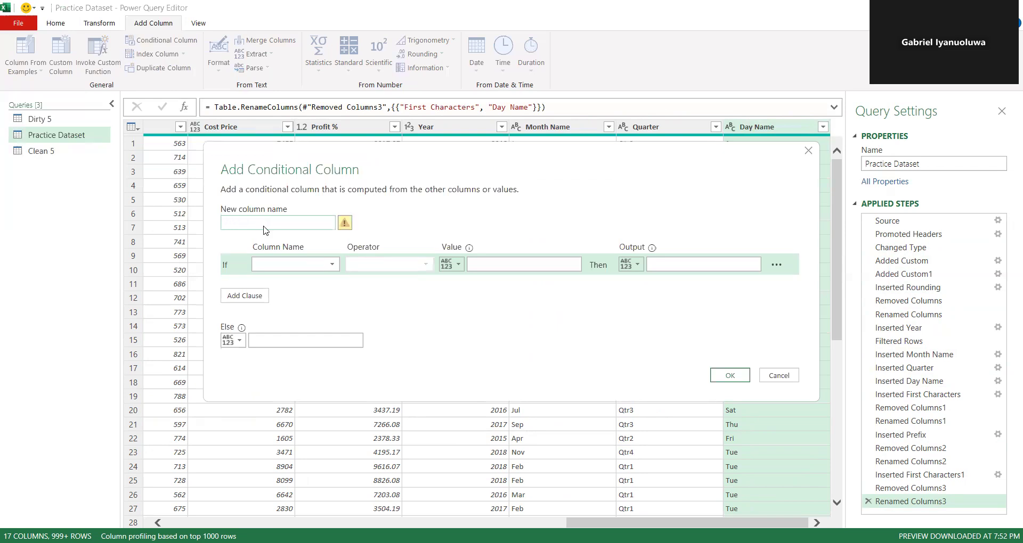
text(Day Name Remarks)
Define the first condition so that Day Name equals Sun outputs First day of the week
click(332, 264)
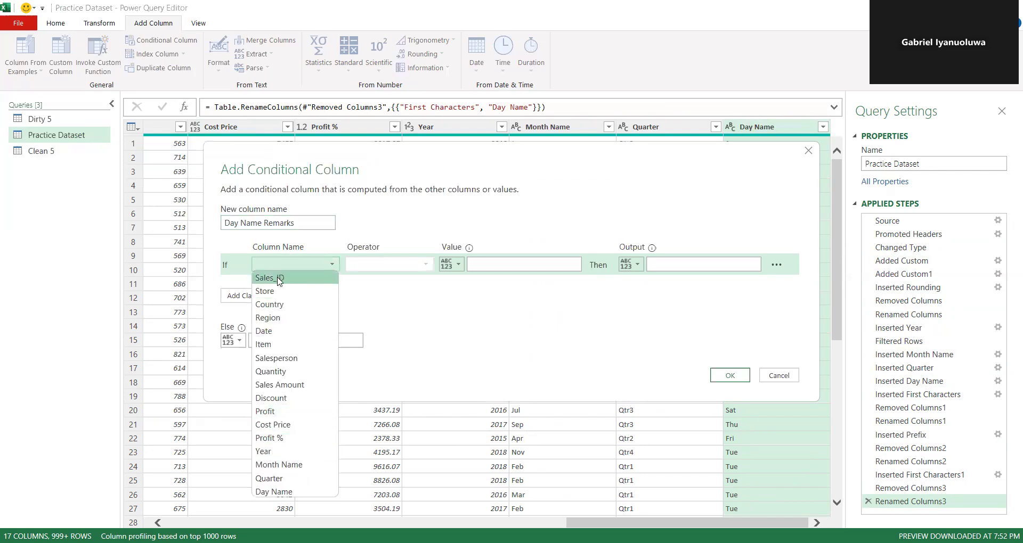
click(287, 492)
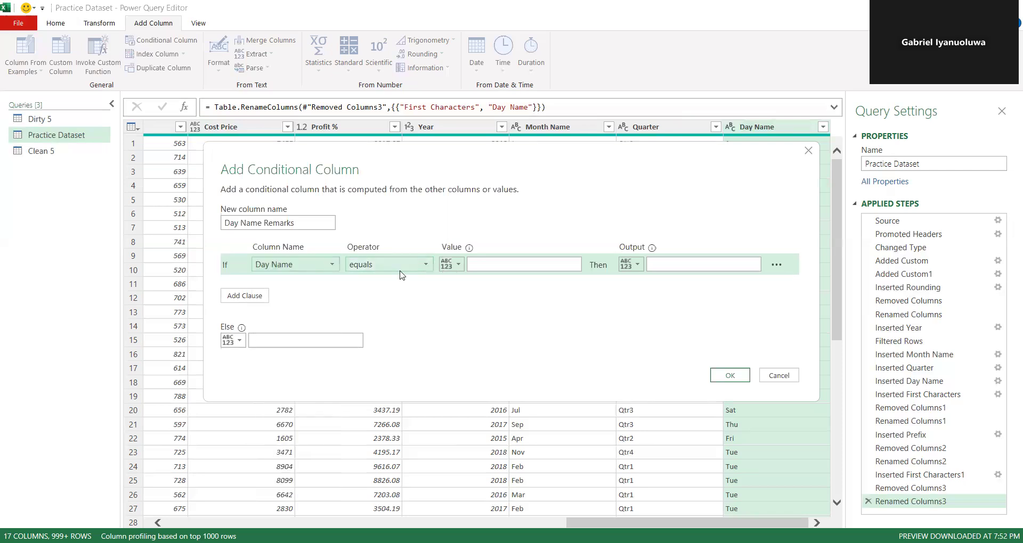
click(495, 261)
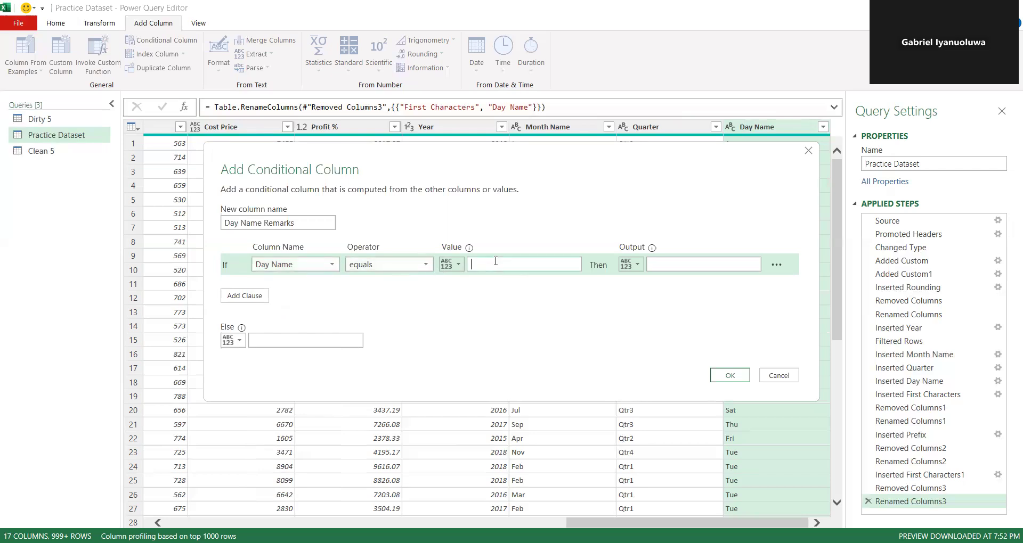
click(425, 266)
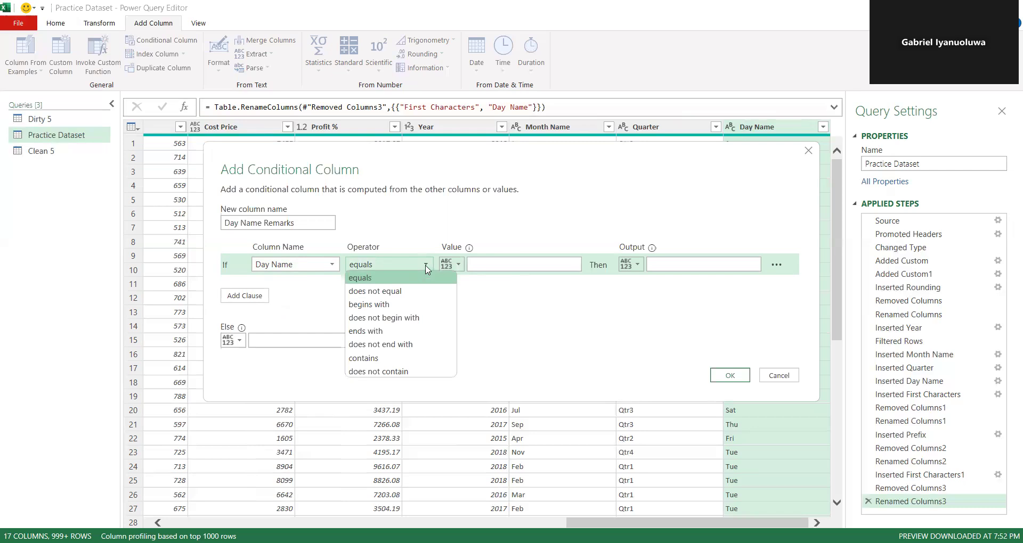
click(425, 266)
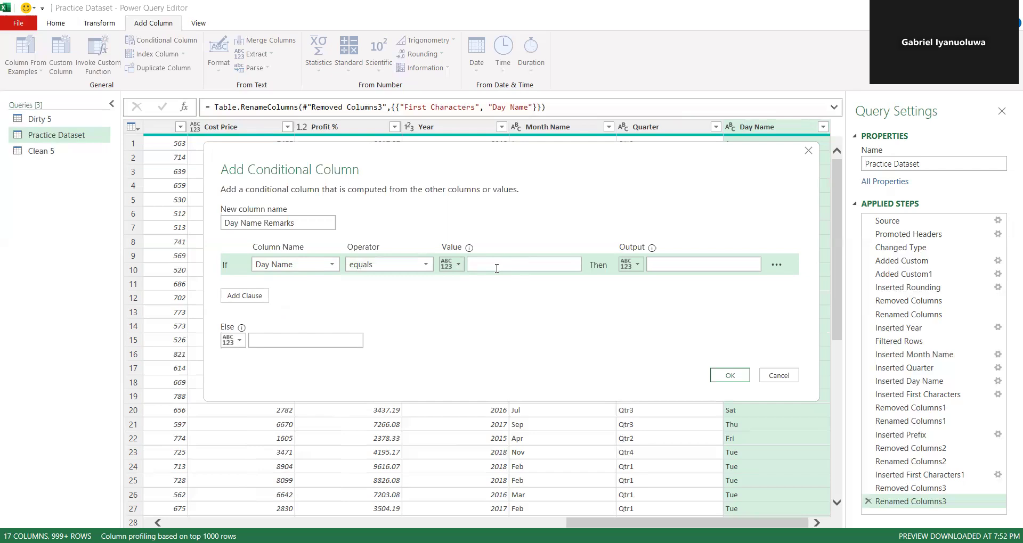
click(496, 269)
drag(647, 148, 623, 236)
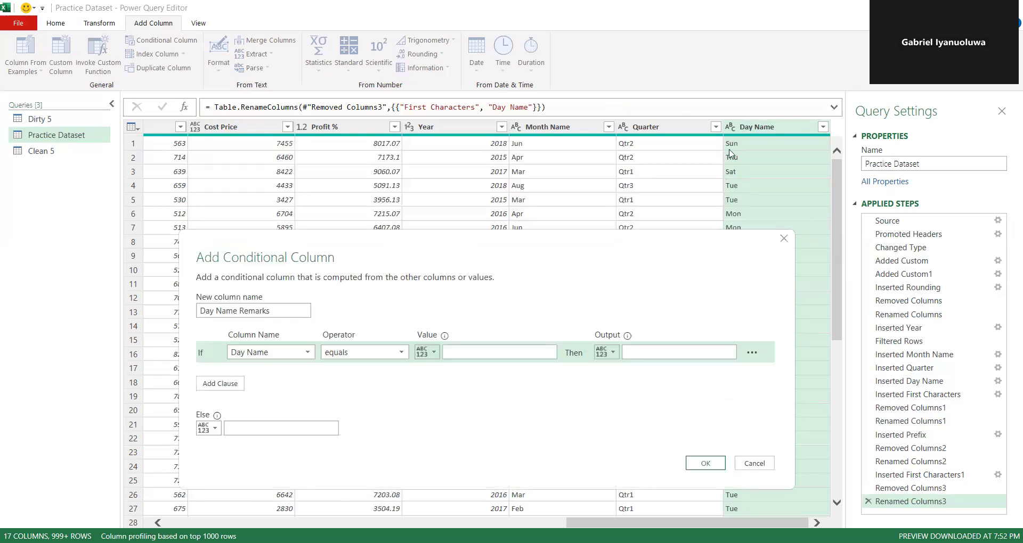
click(455, 353)
text(Sun)
click(639, 354)
text(First day of the week)
Add an else-if clause so that Day Name equals Sat outputs Weekend
click(209, 388)
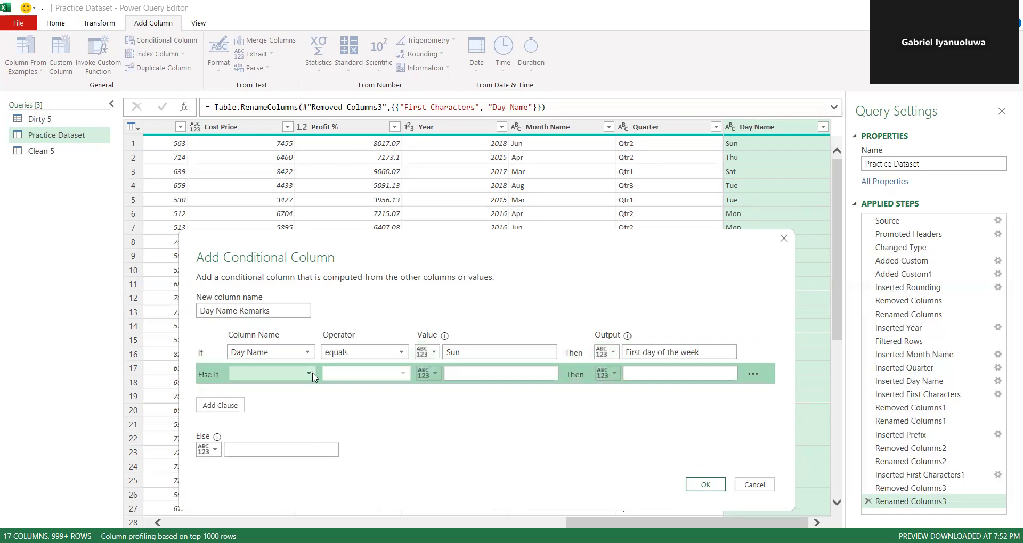
click(311, 375)
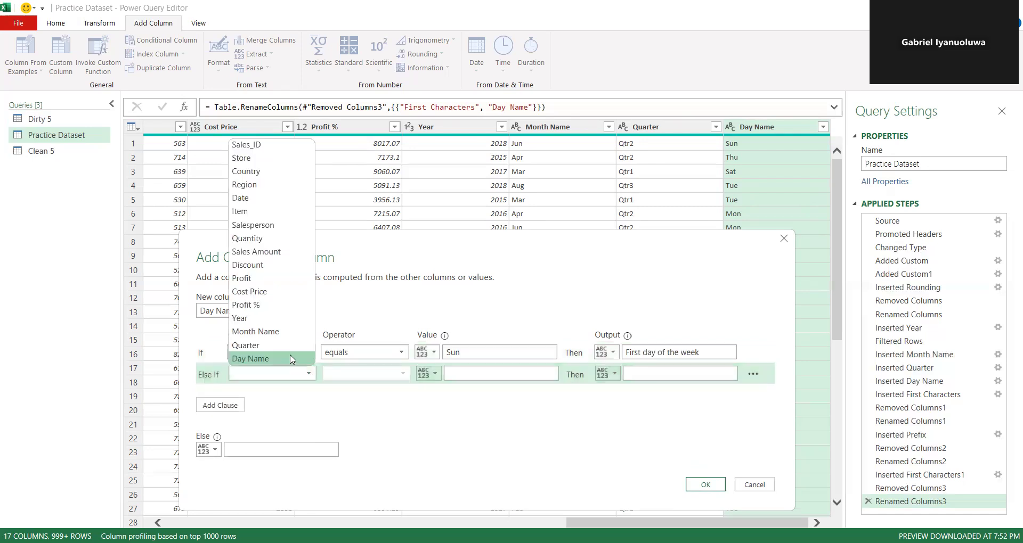
click(292, 360)
click(479, 372)
text(Sat)
click(654, 372)
text(Wee)
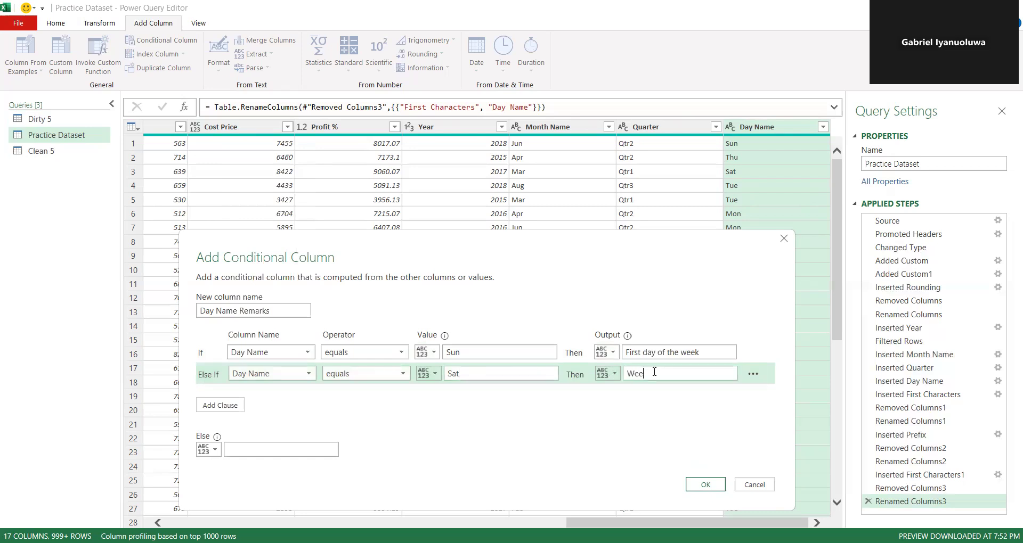
text(kend)
Set the else output to Week days and create the conditional column
click(253, 446)
text(Weekdays)
key(BackSpace)
key(BackSpace)
key(BackSpace)
key(BackSpace)
text(days)
click(709, 487)
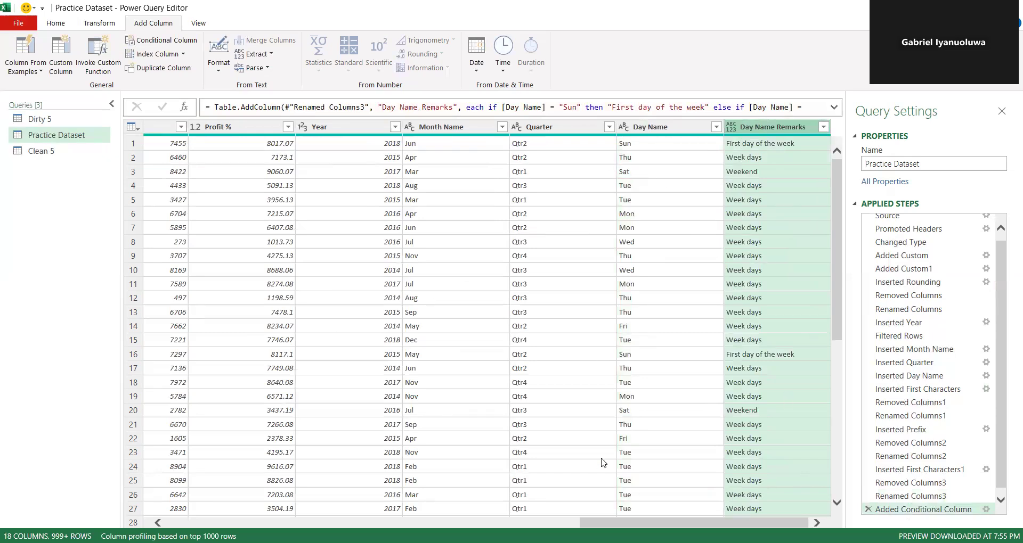
Start a new conditional column and name it Profit remarks
click(693, 521)
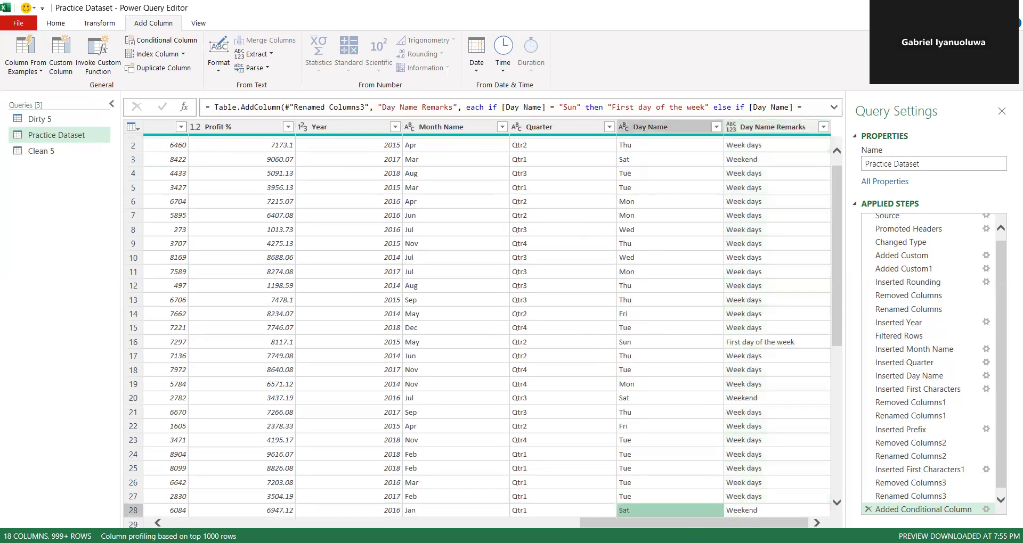
click(507, 522)
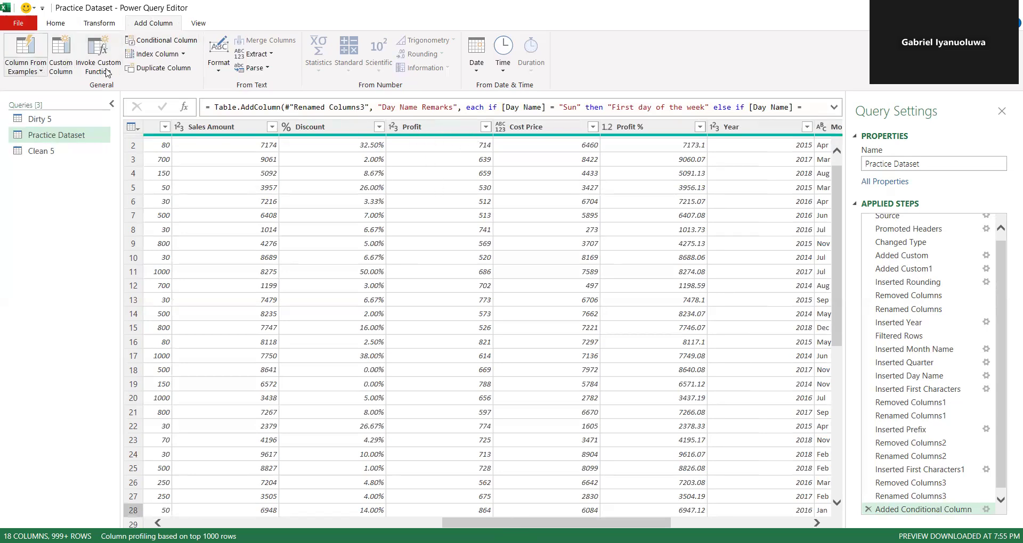
click(152, 42)
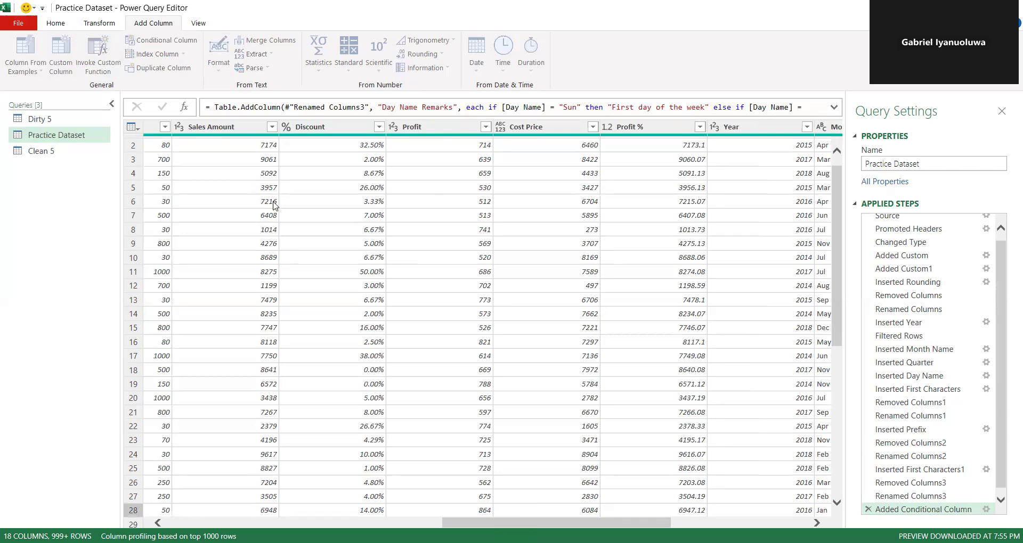
click(285, 222)
key(BackSpace)
key(BackSpace)
key(BackSpace)
key(BackSpace)
key(BackSpace)
key(BackSpace)
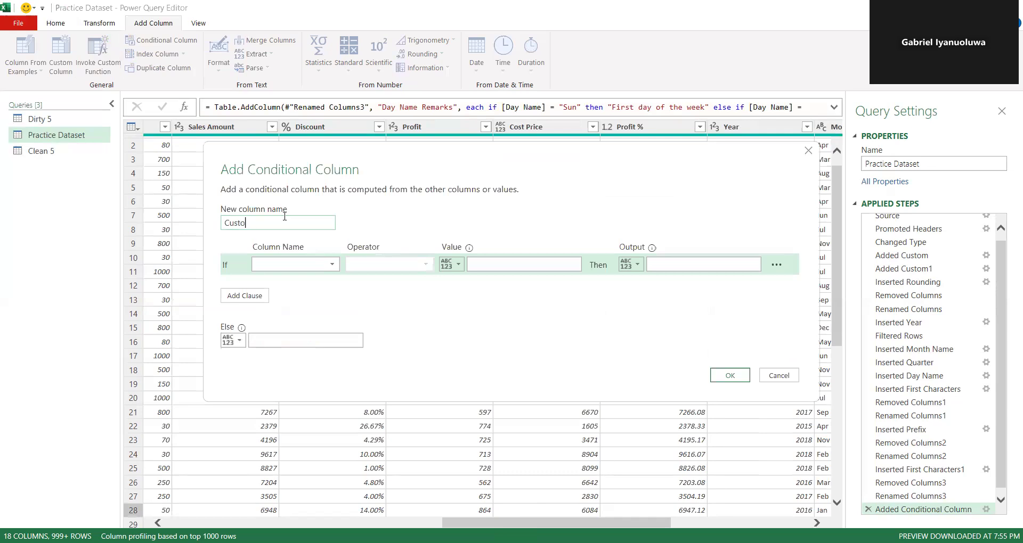
text(Pr)
text(omi)
key(BackSpace)
text(fit remaRKS)
key(BackSpace)
key(BackSpace)
key(BackSpace)
text(RKS)
click(333, 265)
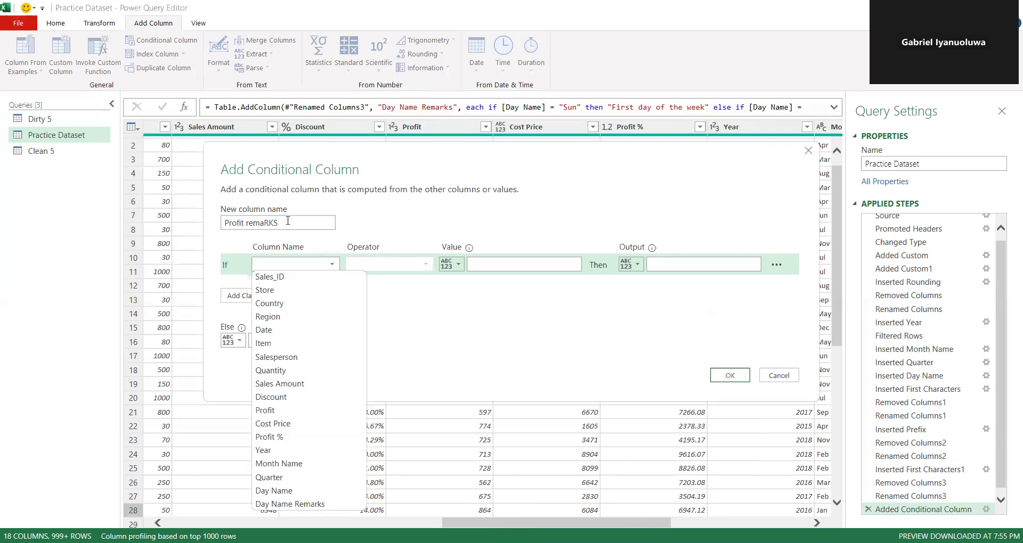
click(287, 220)
key(BackSpace)
key(BackSpace)
key(BackSpace)
text(rks)
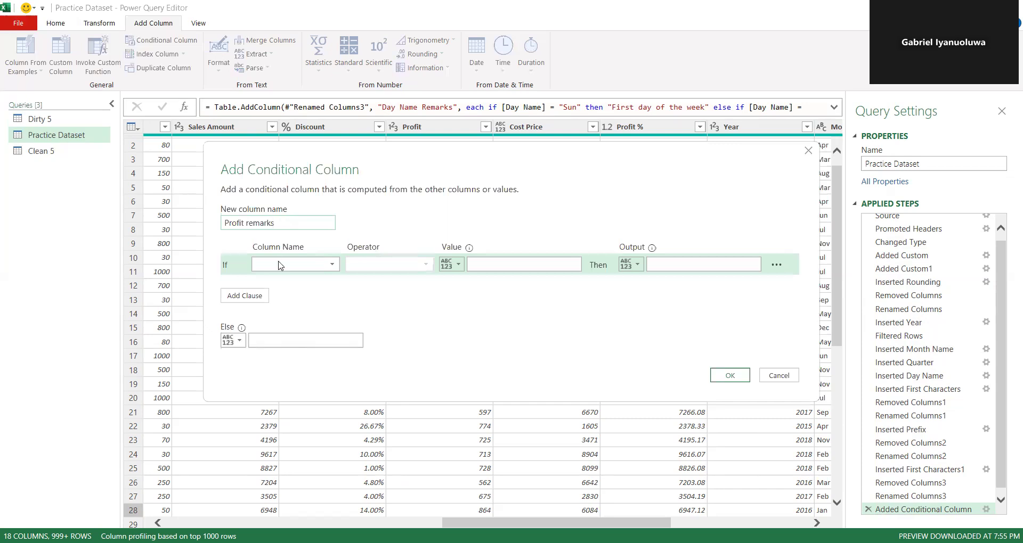
Define the first condition so that Profit is greater than 500 outputs Deserve Bonus
click(329, 266)
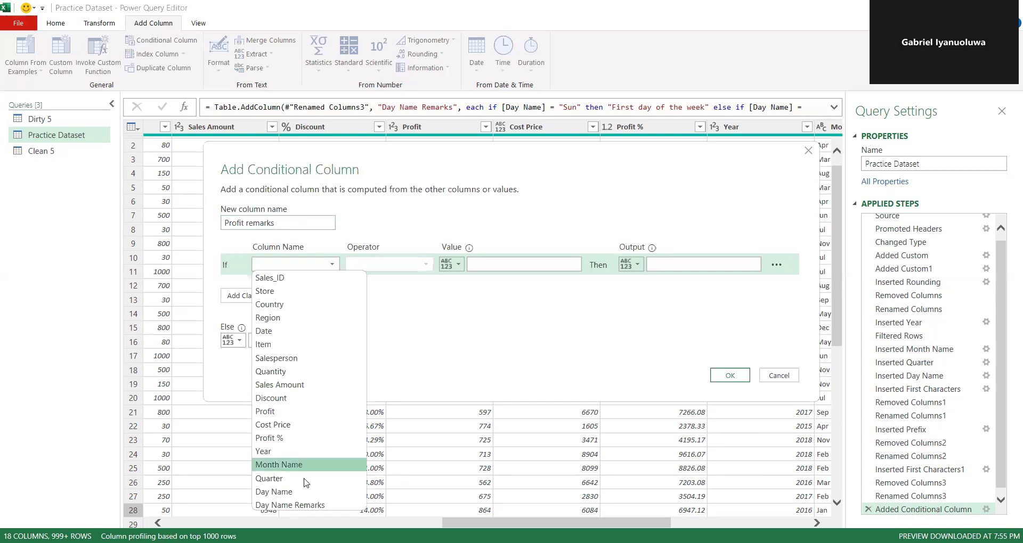
click(277, 411)
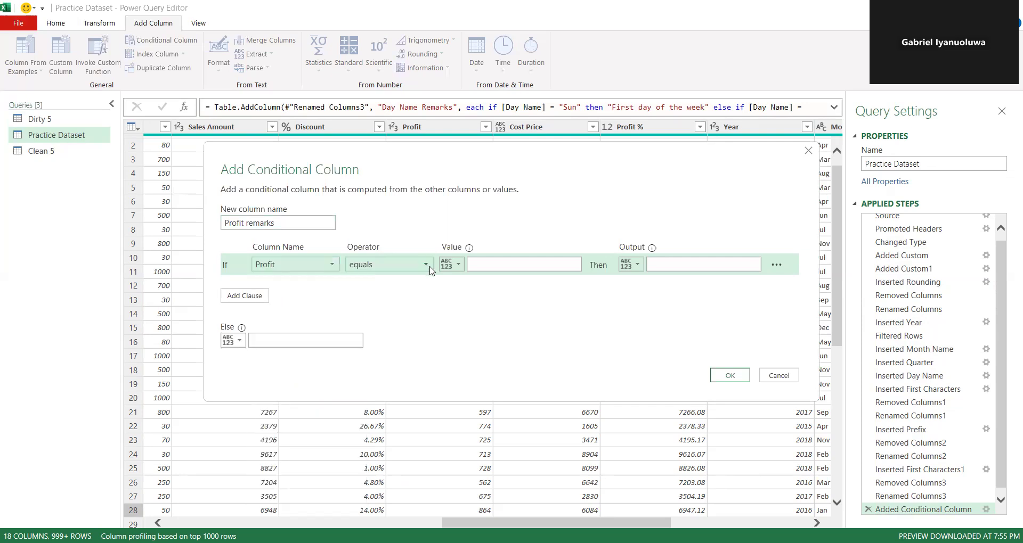
click(426, 266)
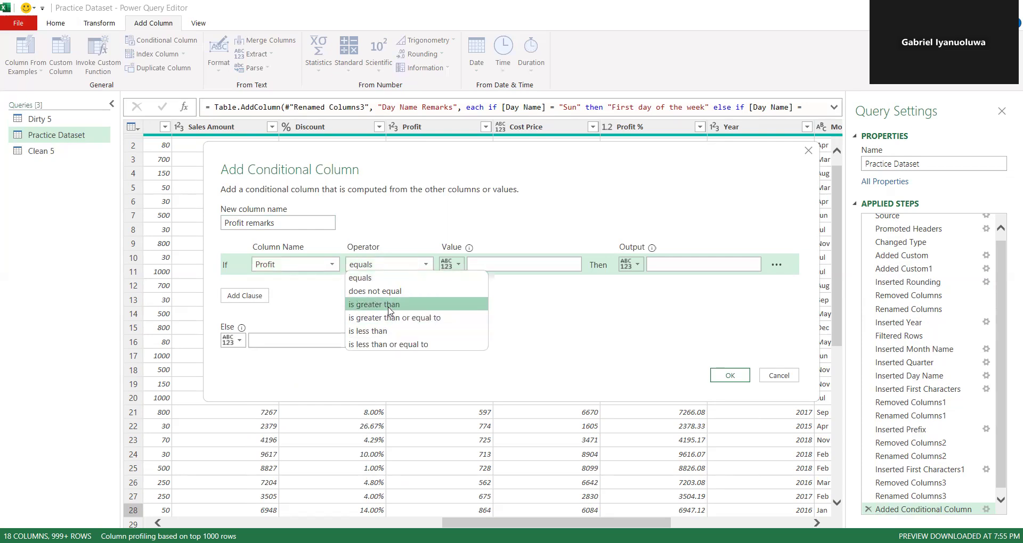
click(389, 305)
click(486, 265)
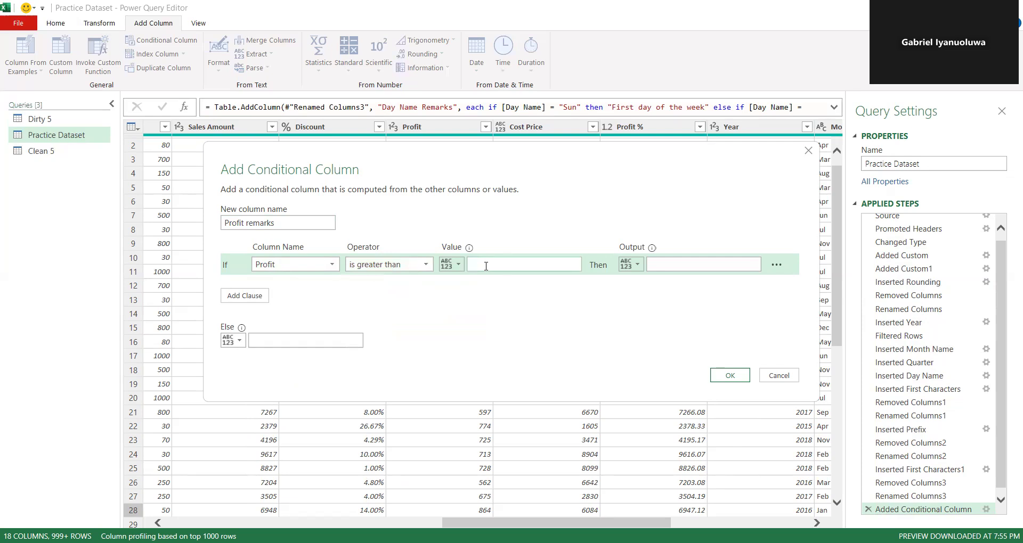
text(500)
click(650, 265)
text(Deserve Bonus)
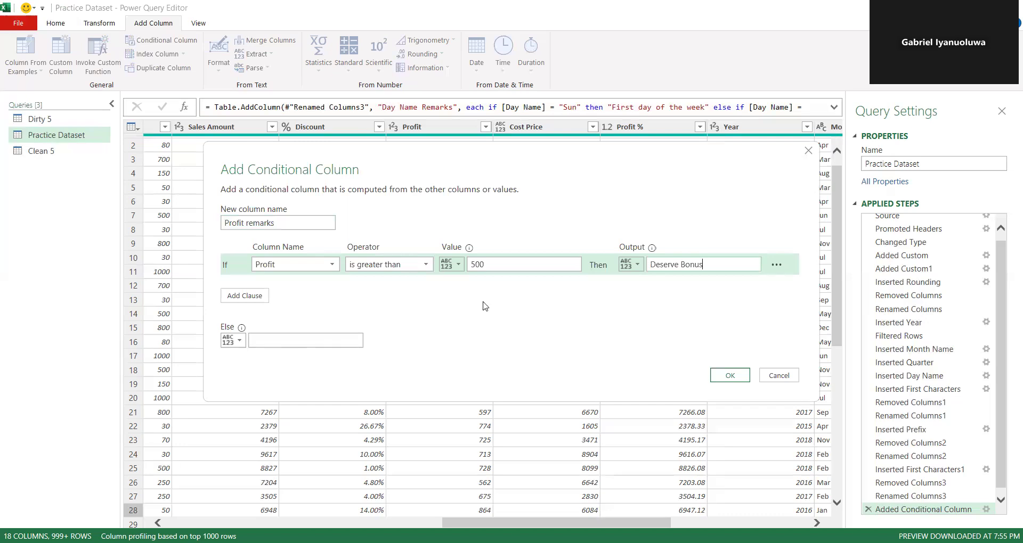
Add an else-if clause that tests whether Profit is greater than or equal to 400
click(234, 296)
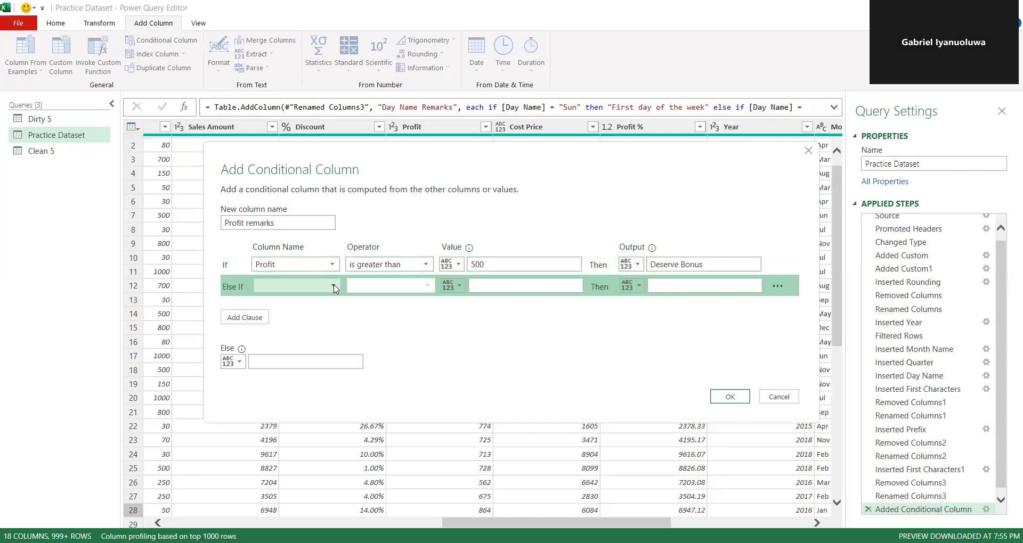
click(334, 286)
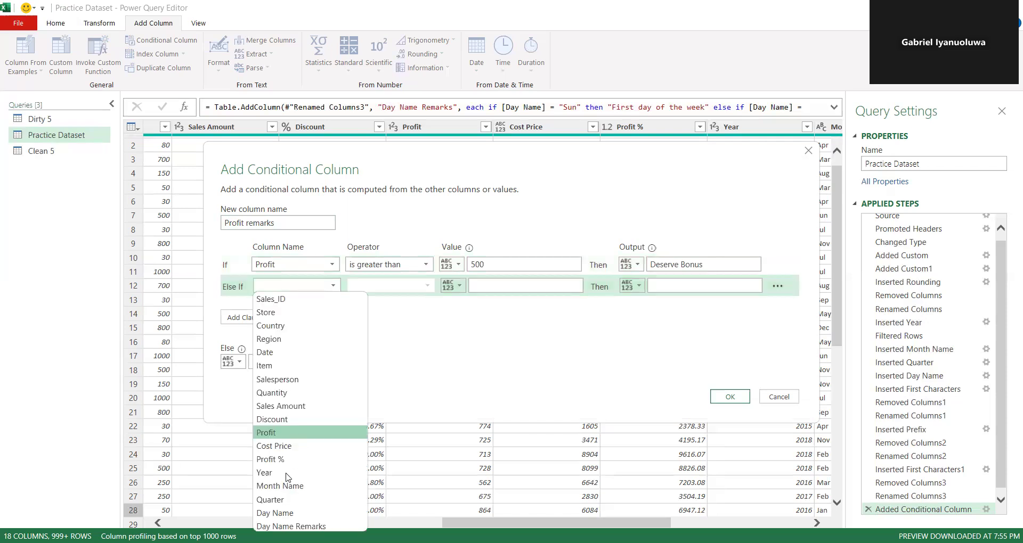
click(277, 435)
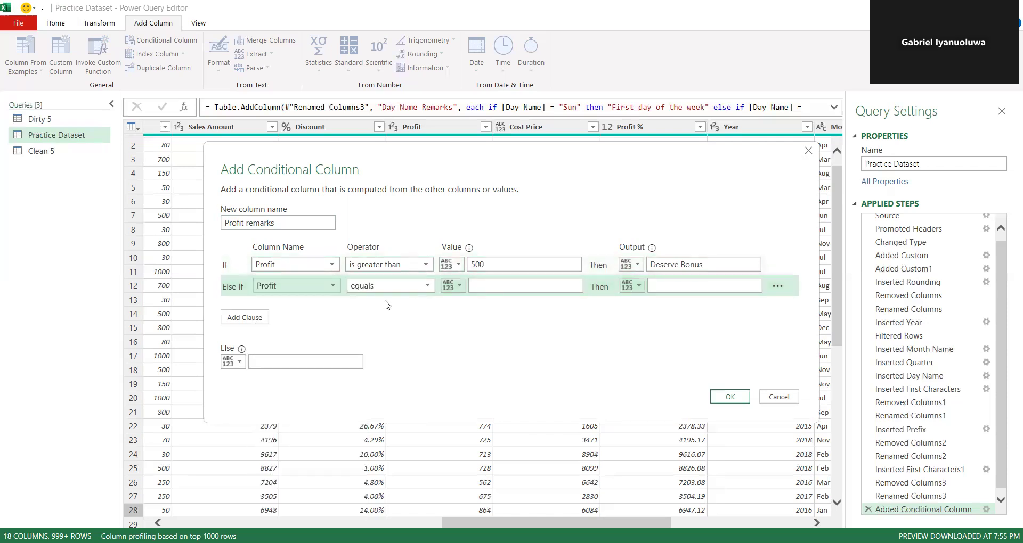
click(429, 286)
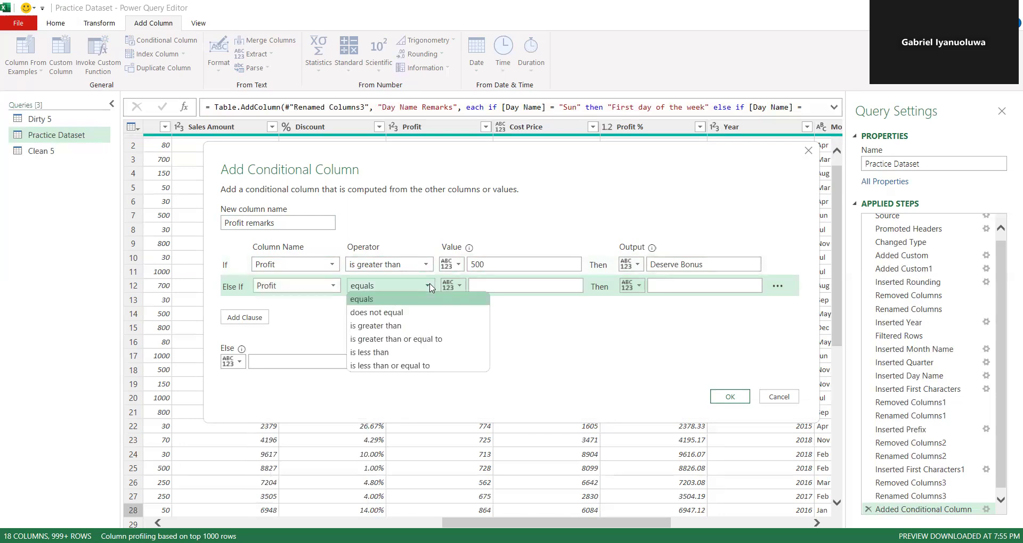
click(388, 339)
click(486, 284)
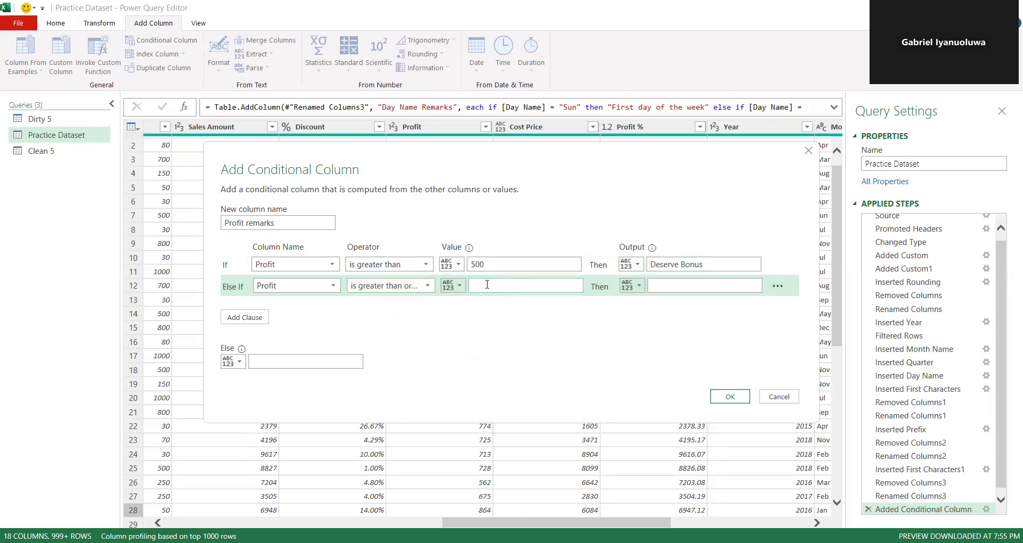
text(400)
Change the first condition's output to Extra Deserve Bonus and set the else-if output to Bonus
click(658, 285)
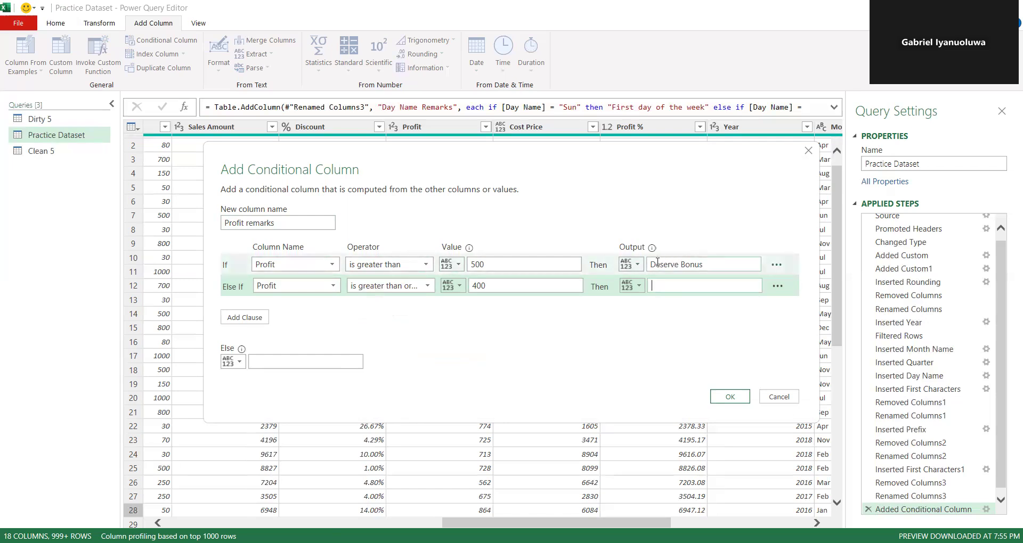
click(657, 264)
text(Extra)
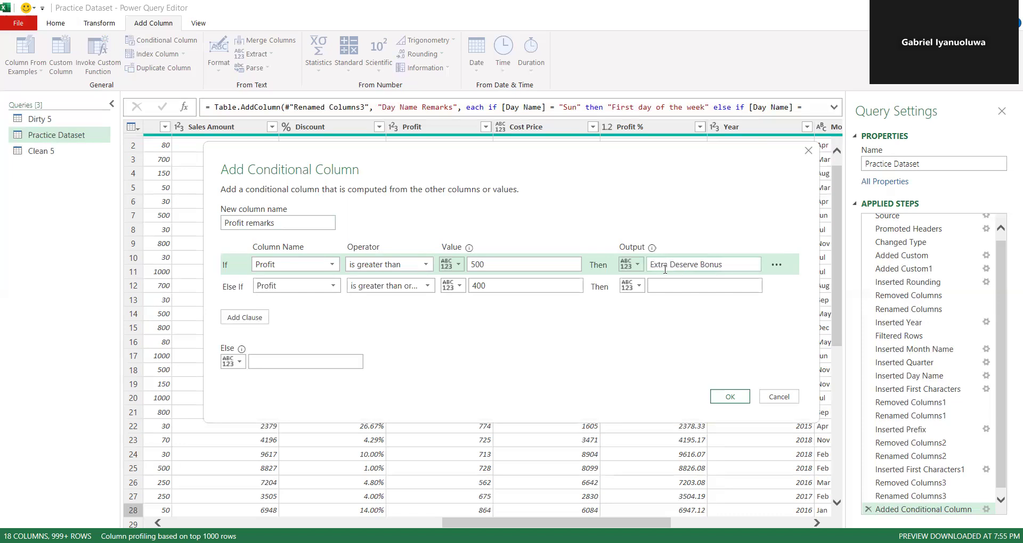
click(663, 282)
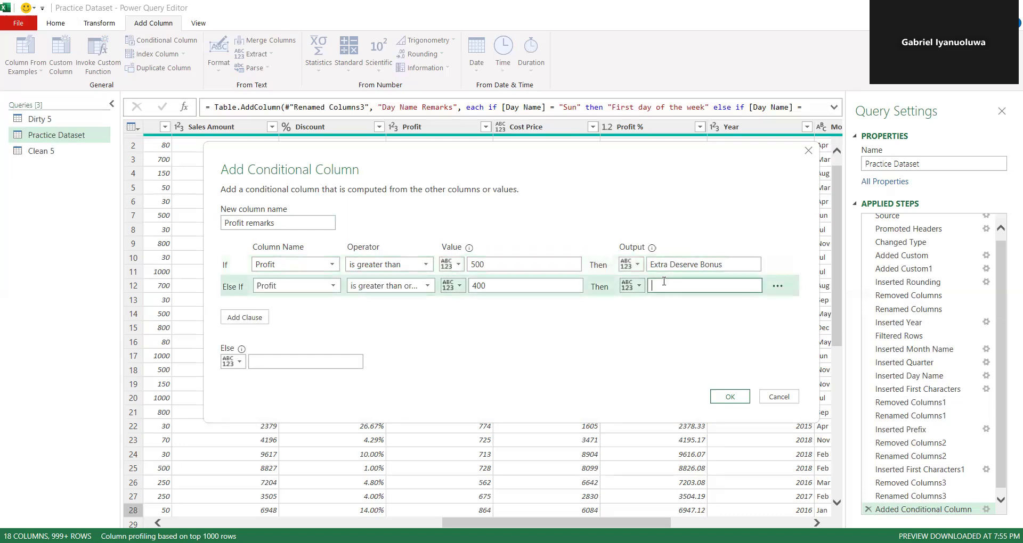
text(Bonus)
Set the else output to No Bonus and create the Profit remarks column
click(309, 361)
text(No Bonus)
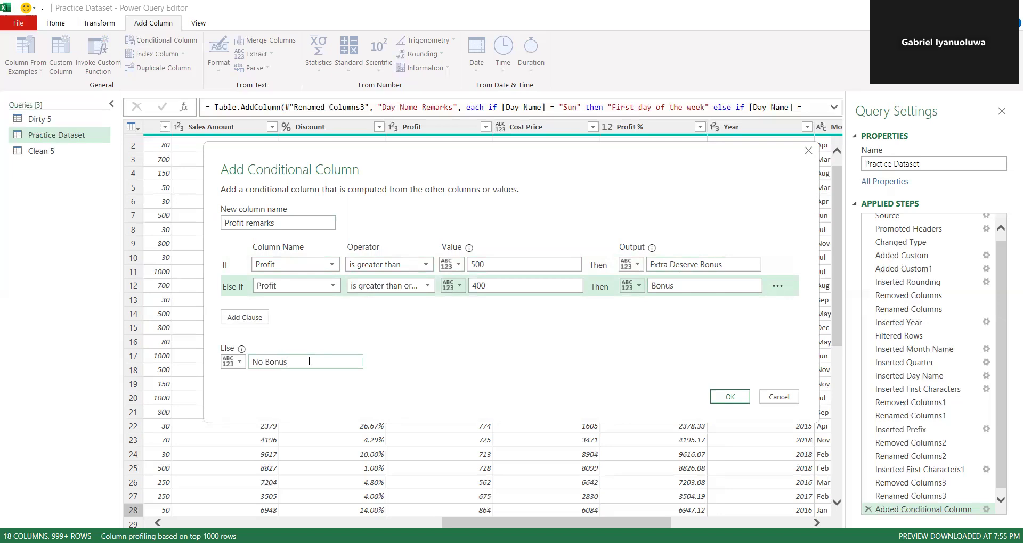
click(722, 395)
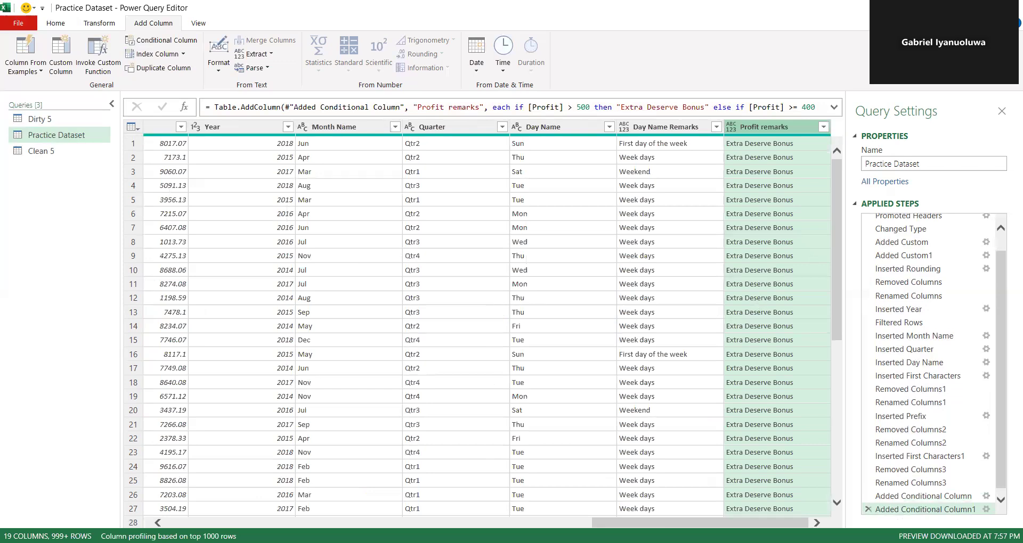
Check the Profit remarks outputs down the rows and compare them with the values in the Profit column
scroll(820, 484, down, 8)
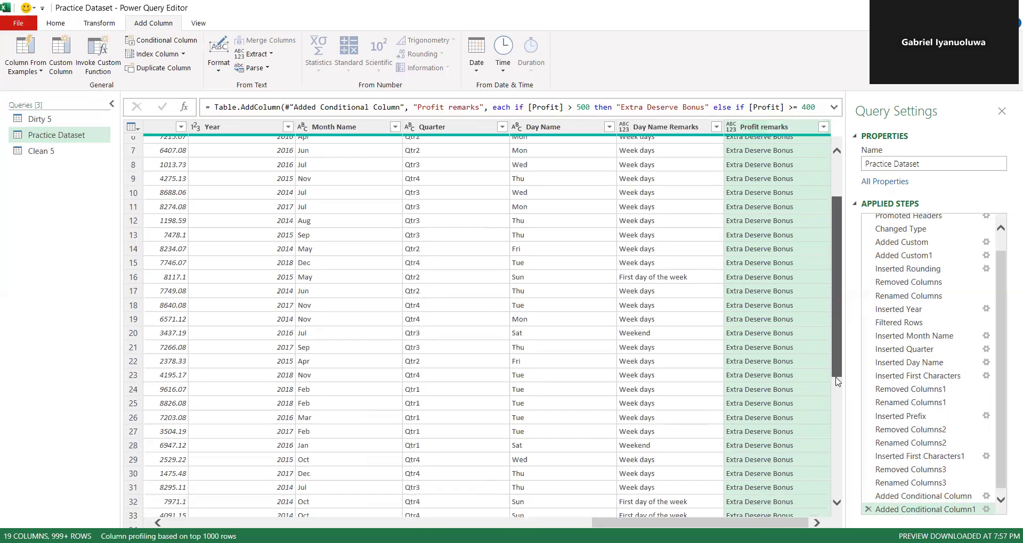
scroll(821, 485, down, 10)
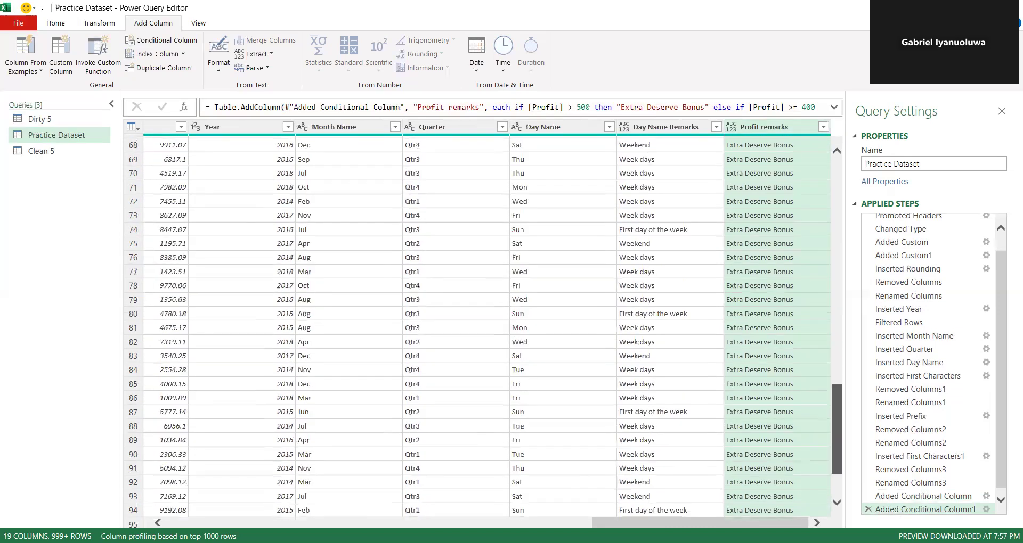
drag(842, 398, 849, 283)
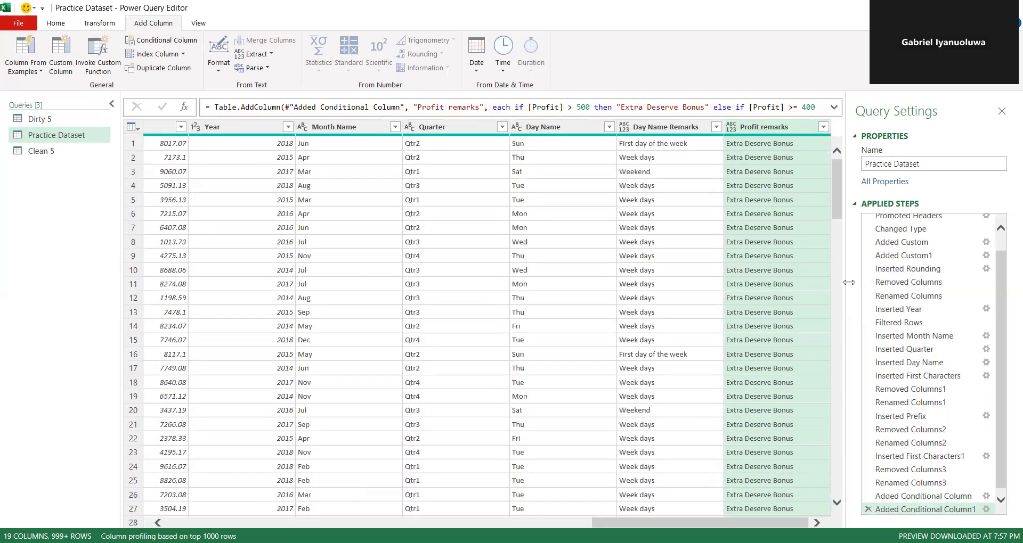
drag(634, 522, 452, 522)
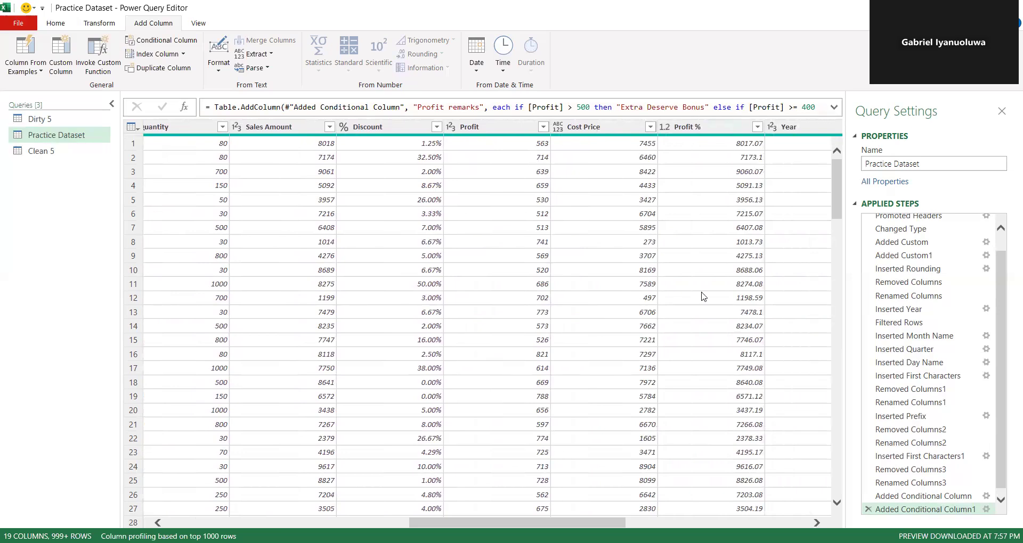
mouse_move(836, 213)
mouse_down()
mouse_move(826, 292)
mouse_move(834, 205)
mouse_up()
drag(608, 522, 849, 488)
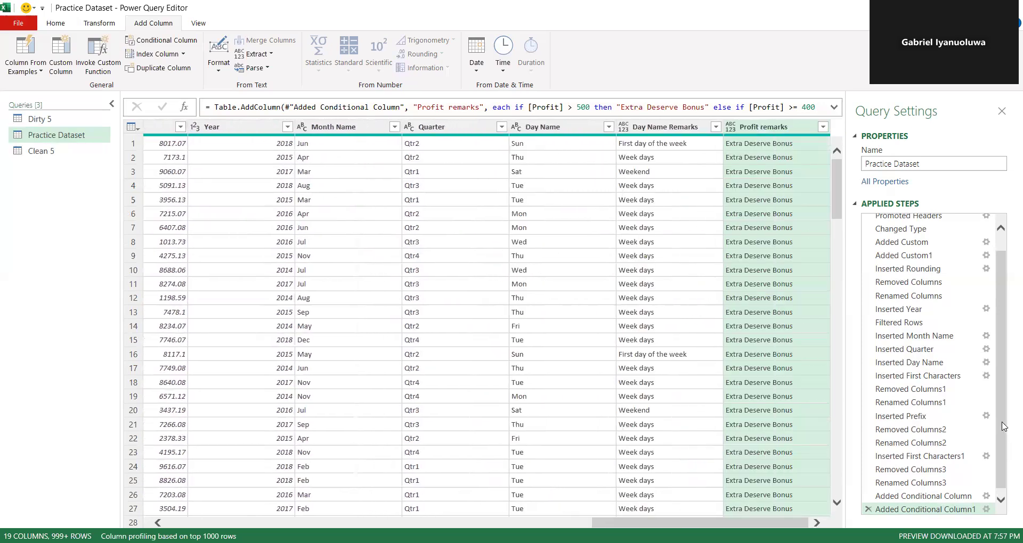
Open the settings of the applied step that adds the Profit remarks column and move the dialog aside
scroll(1003, 456, down, 1)
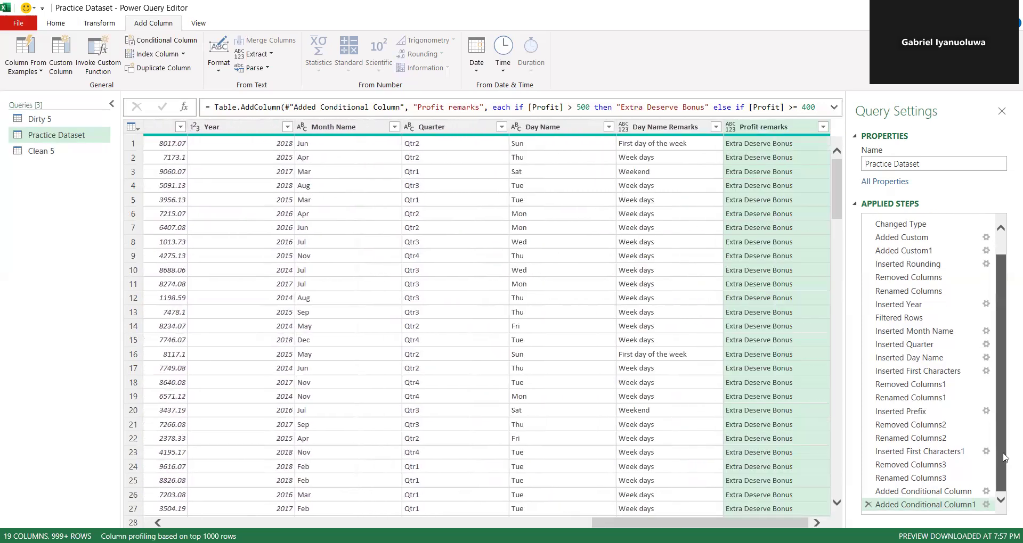
right_click(986, 507)
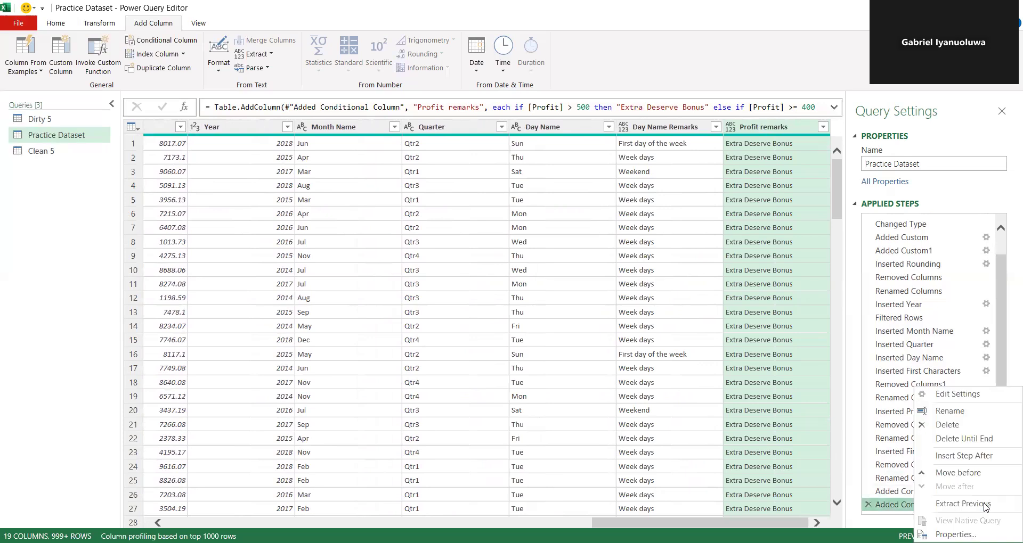
click(967, 399)
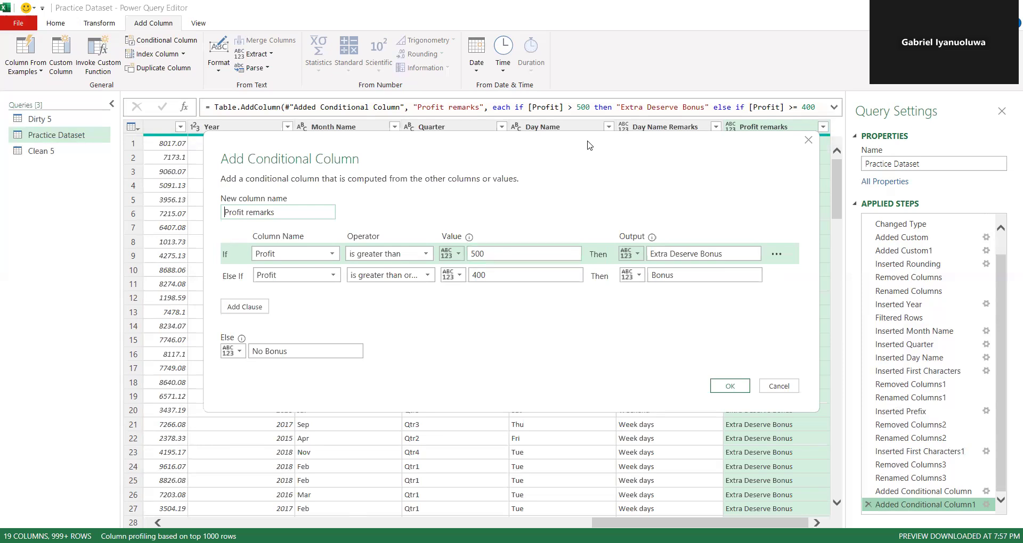
drag(590, 146, 668, 151)
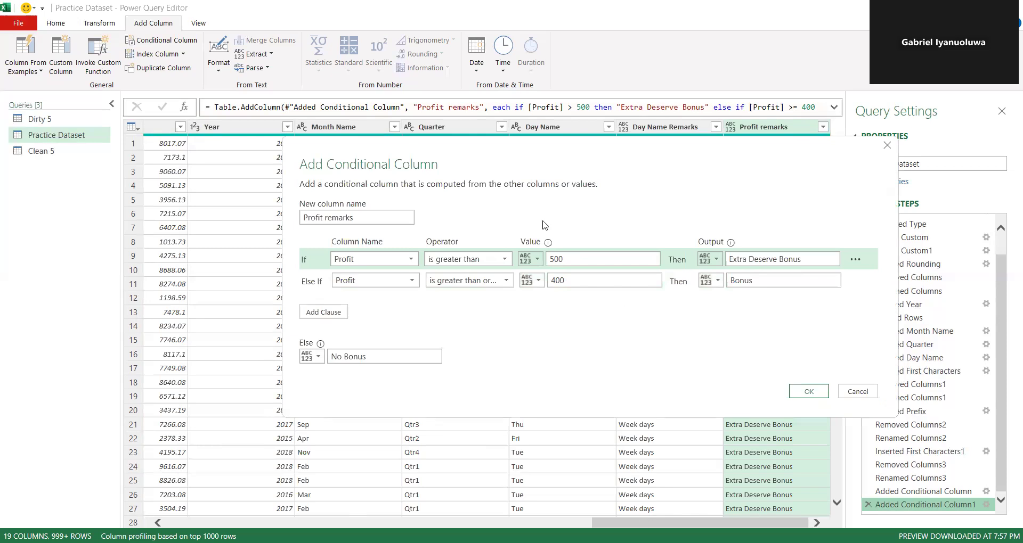
Set the first condition of the Profit remarks rule to Profit is greater than 700
click(505, 260)
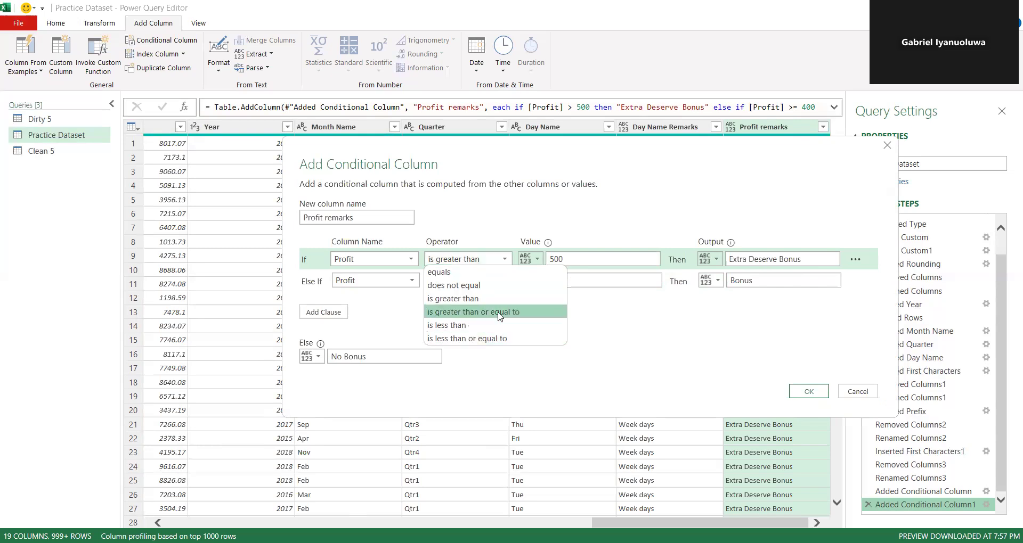
click(482, 273)
click(569, 260)
key(BackSpace)
key(BackSpace)
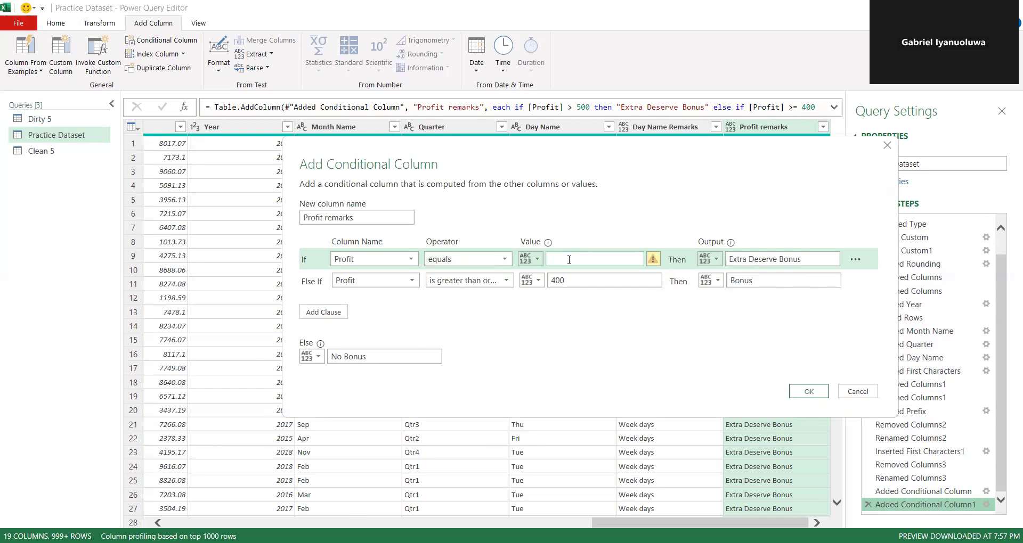
click(508, 259)
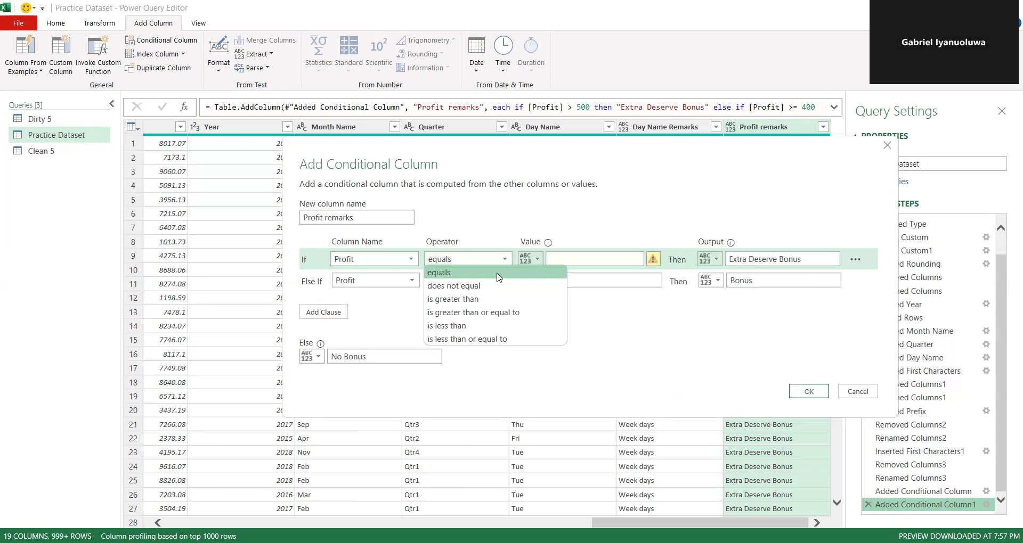
click(484, 300)
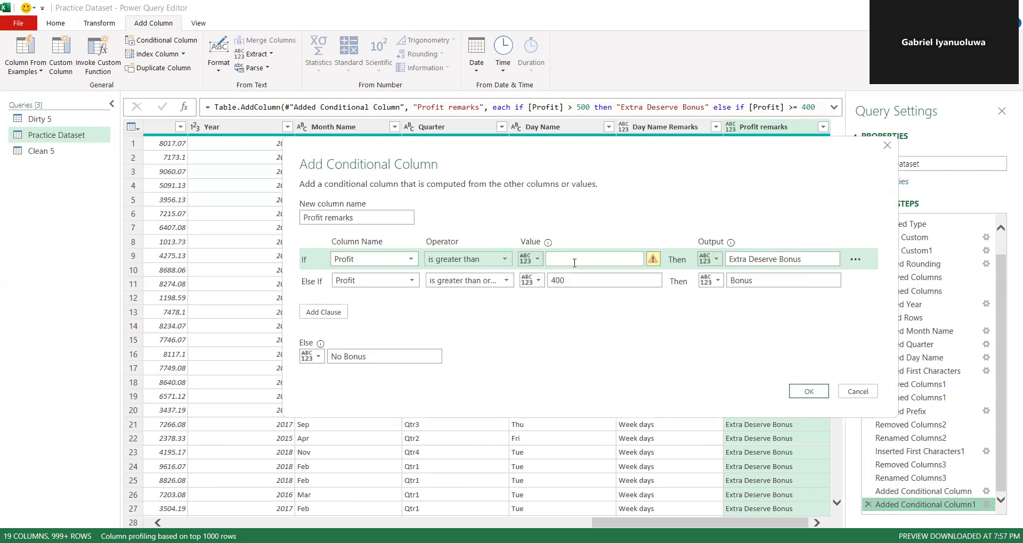
click(574, 263)
text(7)
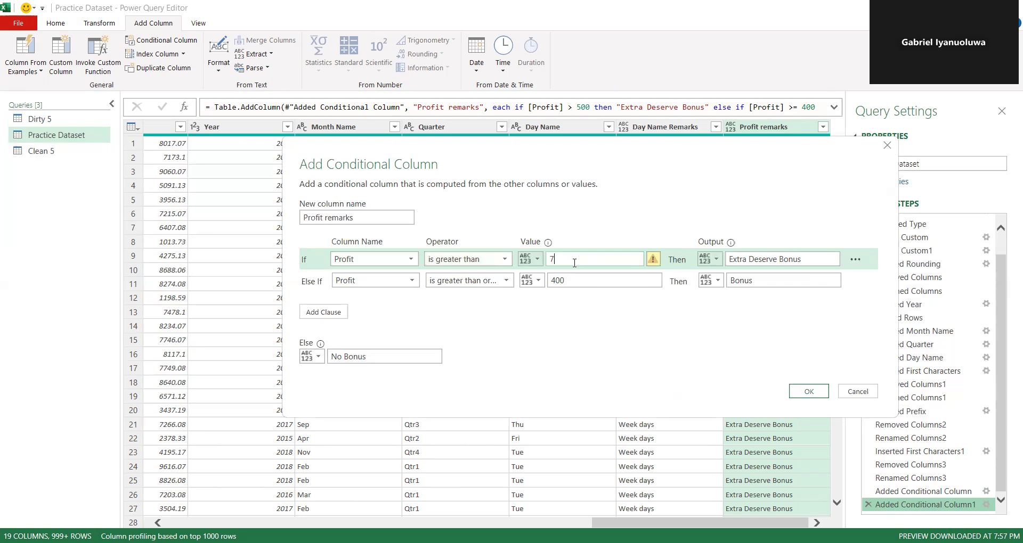
text(00)
Set the else-if condition to Profit is less than 400
click(601, 282)
click(507, 282)
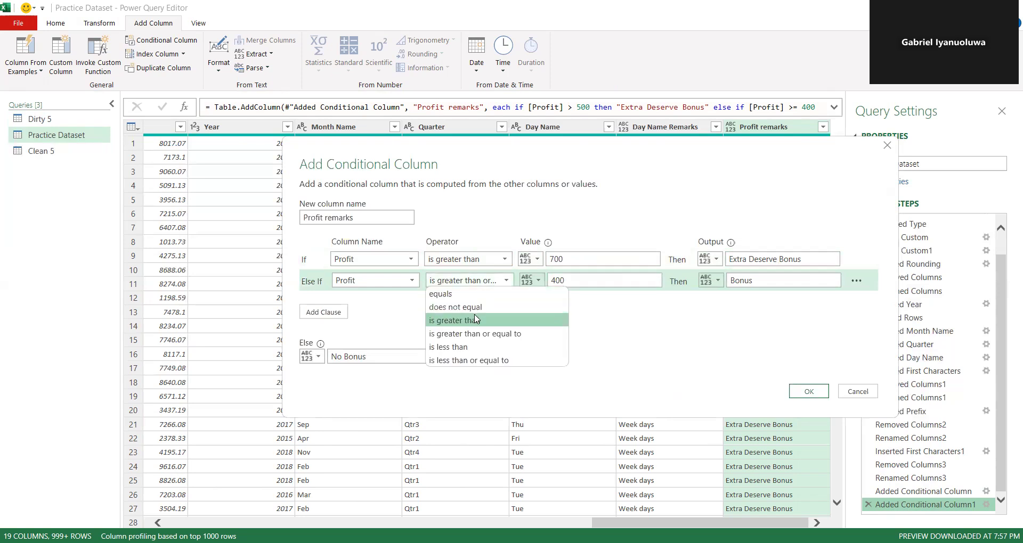
click(458, 347)
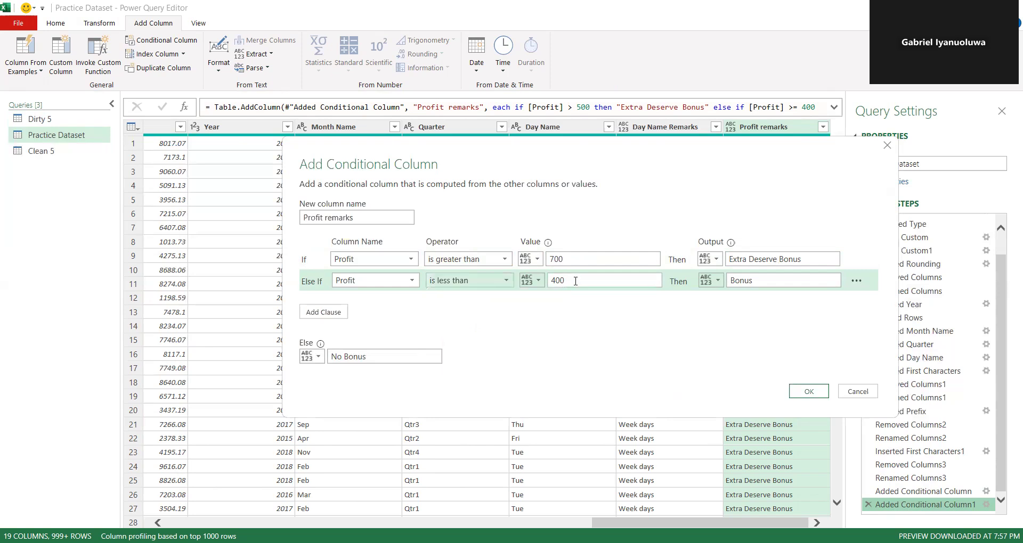
click(575, 281)
key(BackSpace)
key(BackSpace)
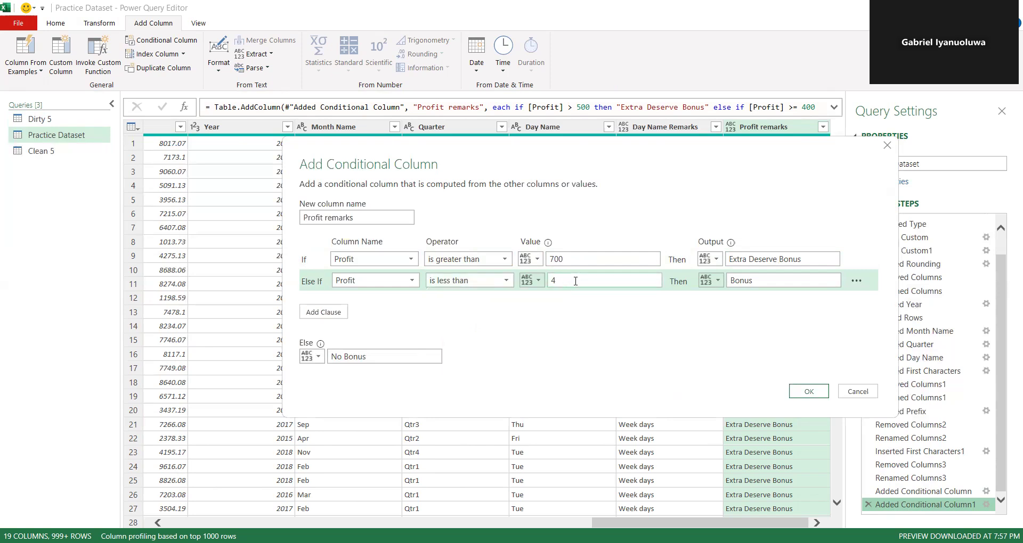
text(00)
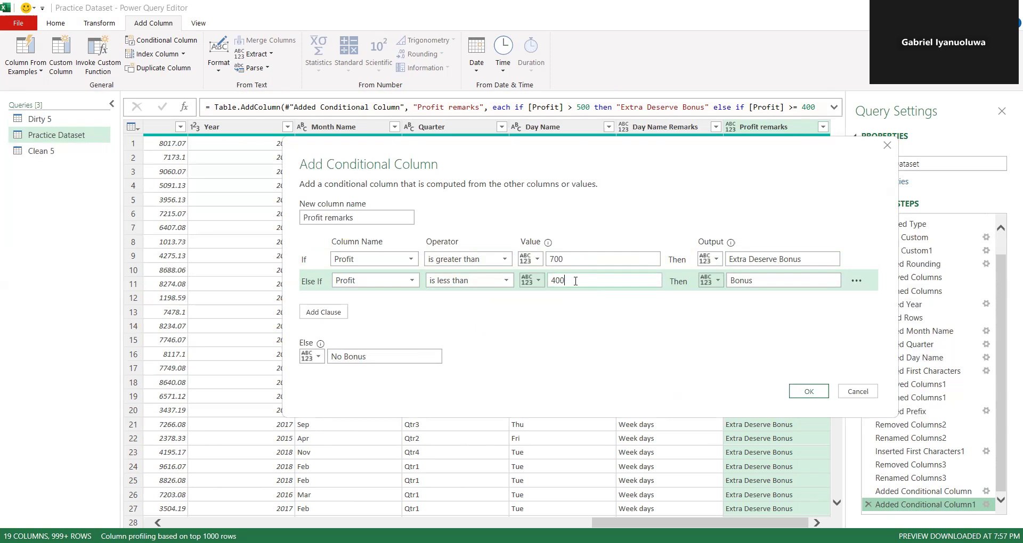
Change the first condition's value to 400 and apply the edited rule to the Profit remarks column
click(503, 260)
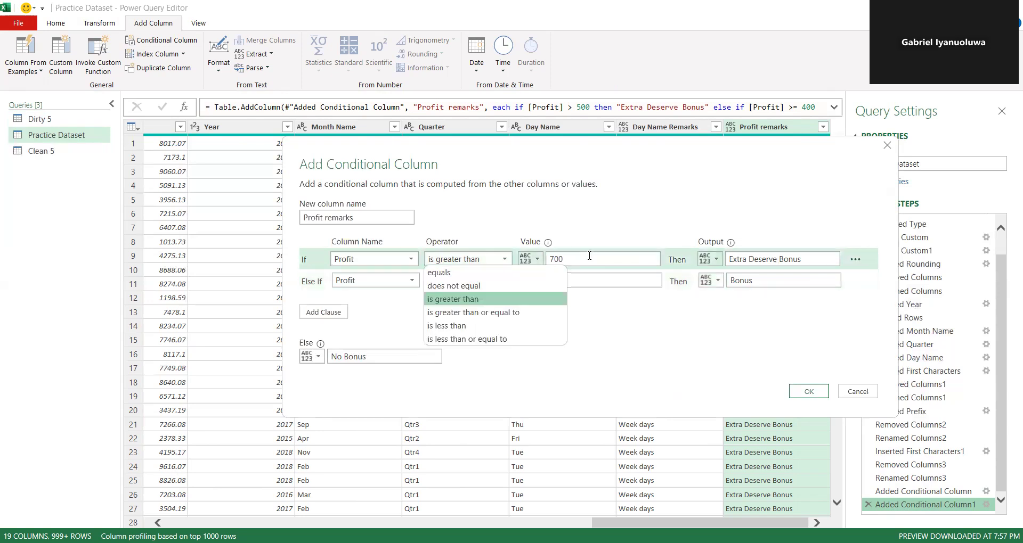
click(589, 257)
key(BackSpace)
key(BackSpace)
key(BackSpace)
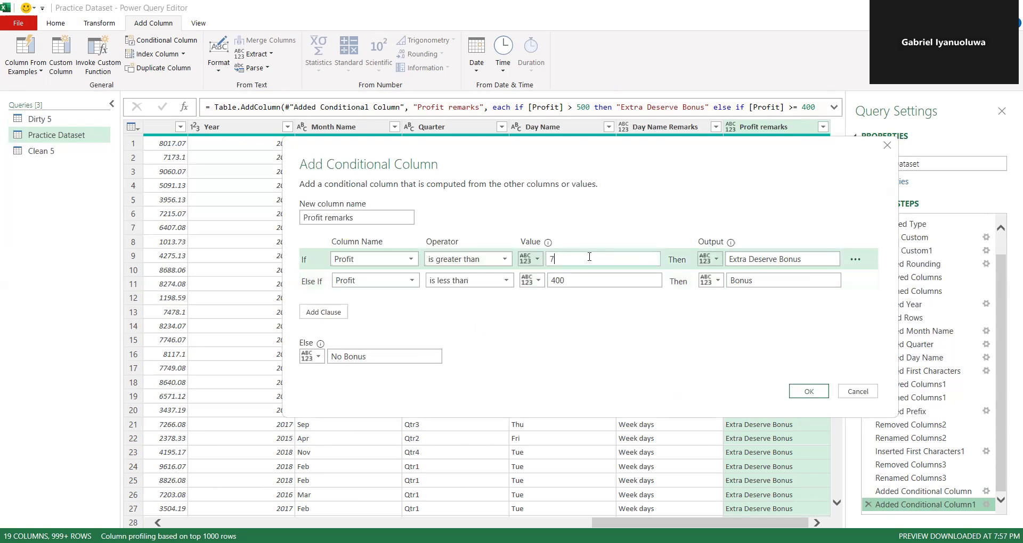
text(400)
click(822, 391)
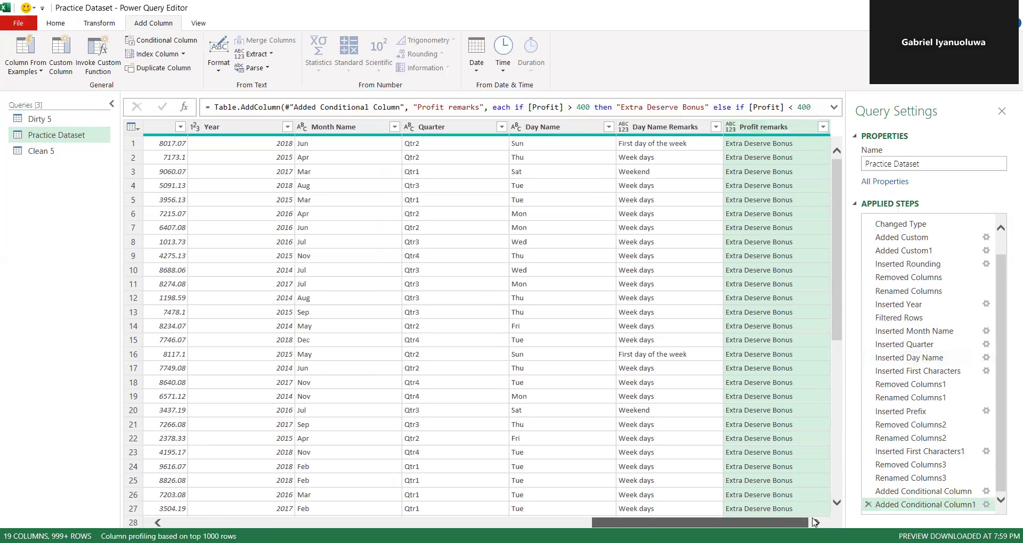
Review the settings of the Profit remarks step without changing them, and examine the values in the Profit column
right_click(912, 506)
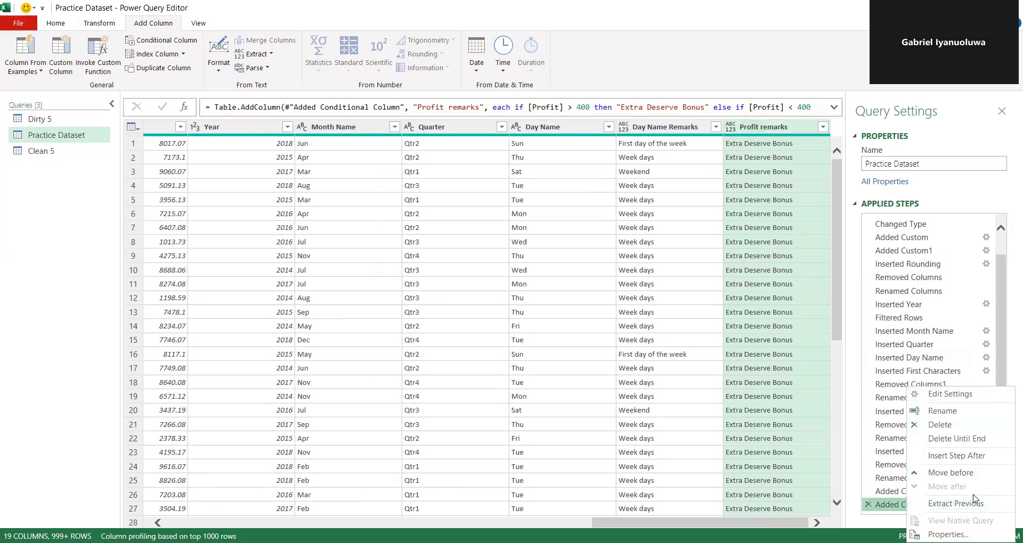
click(950, 394)
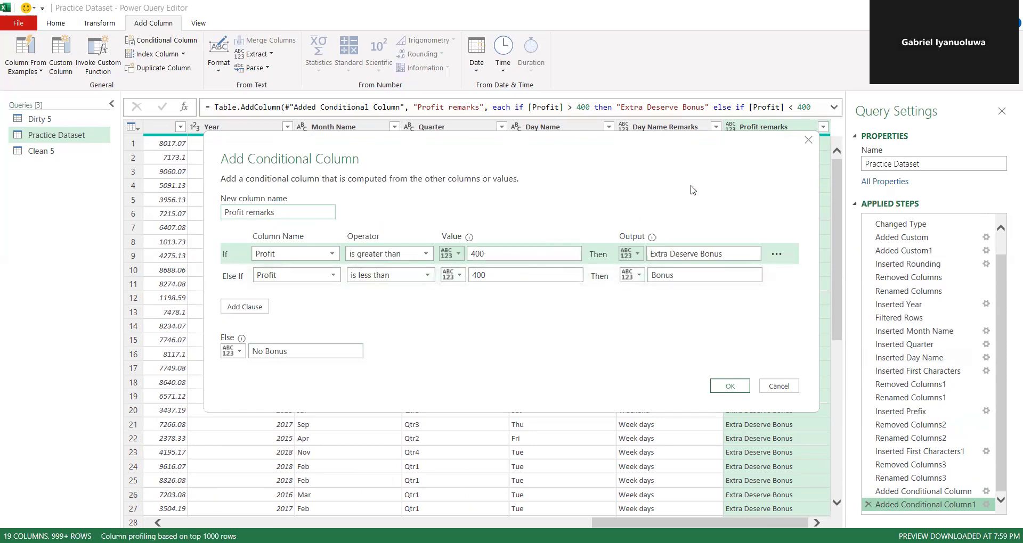
click(815, 141)
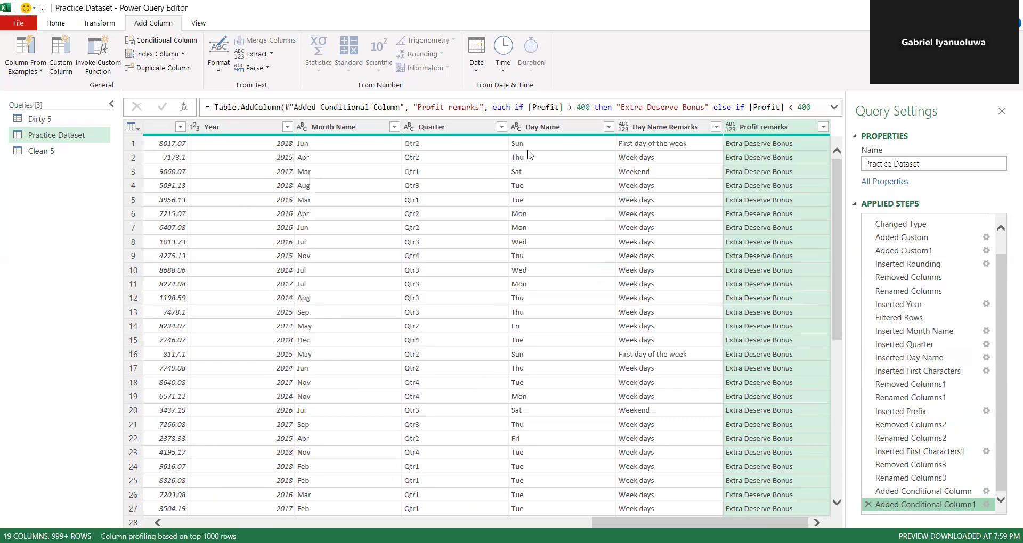
drag(615, 521, 448, 522)
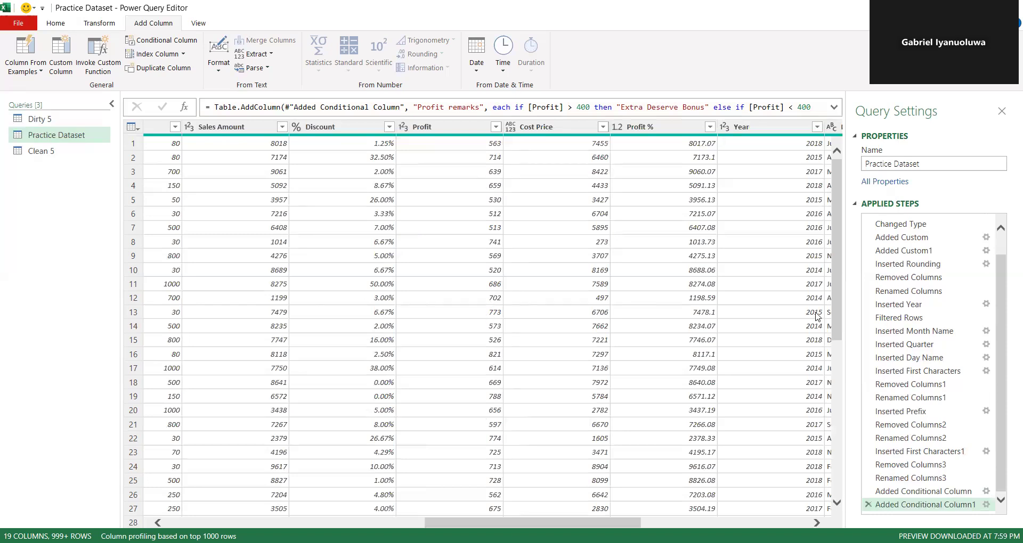
drag(834, 314, 870, 206)
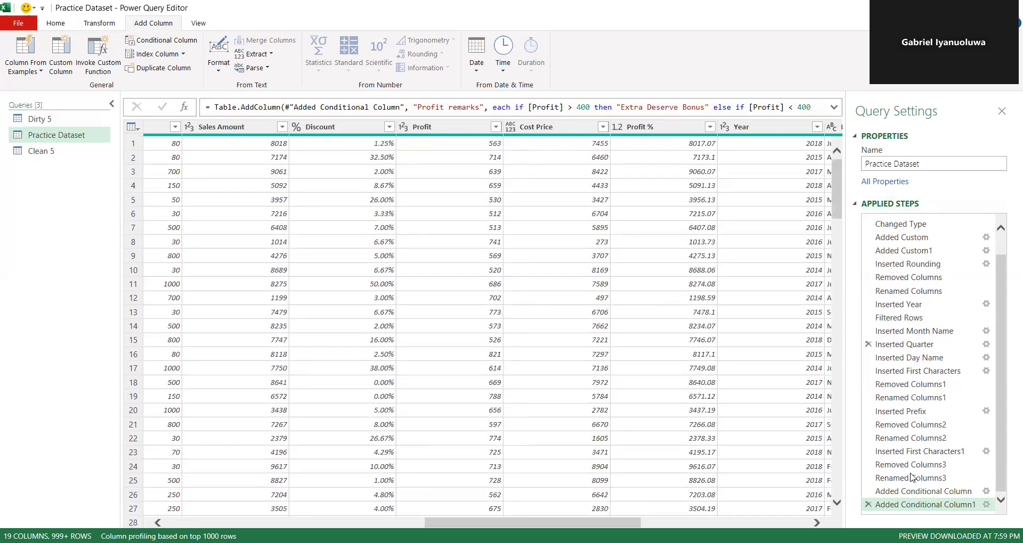
Edit the settings of the Profit remarks step and set the first condition's value to 700
right_click(991, 507)
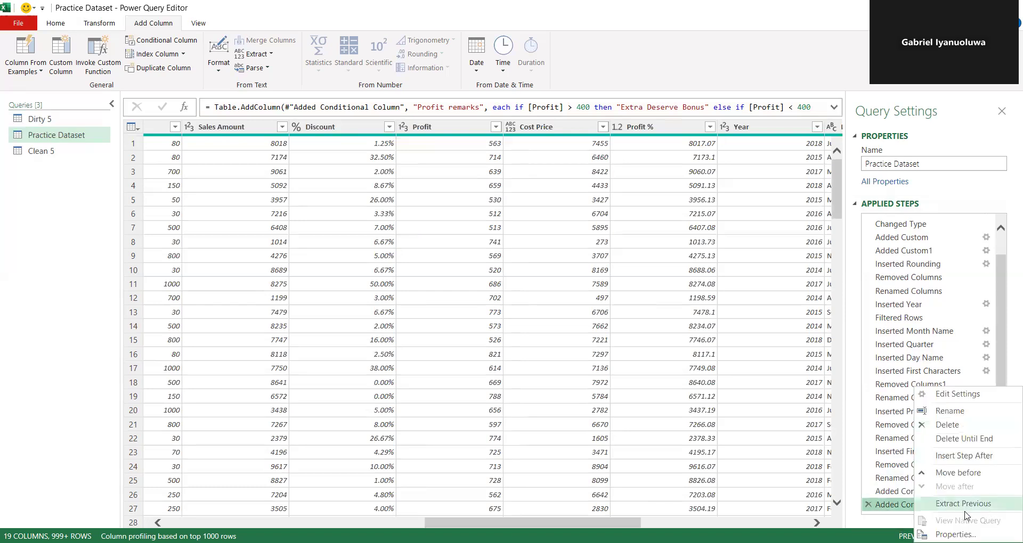
click(957, 394)
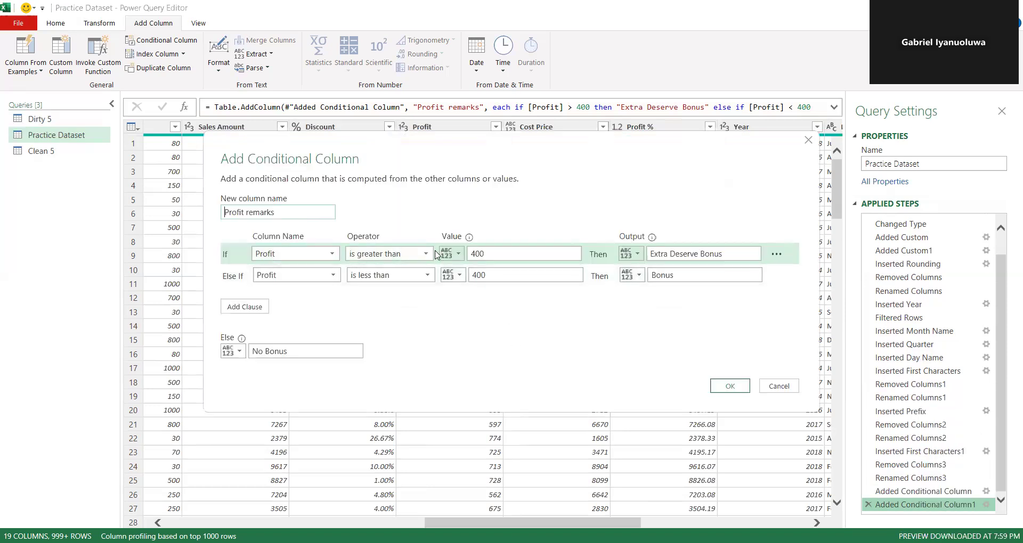
click(505, 253)
key(BackSpace)
key(BackSpace)
key(BackSpace)
text(800)
key(BackSpace)
key(BackSpace)
key(BackSpace)
text(700)
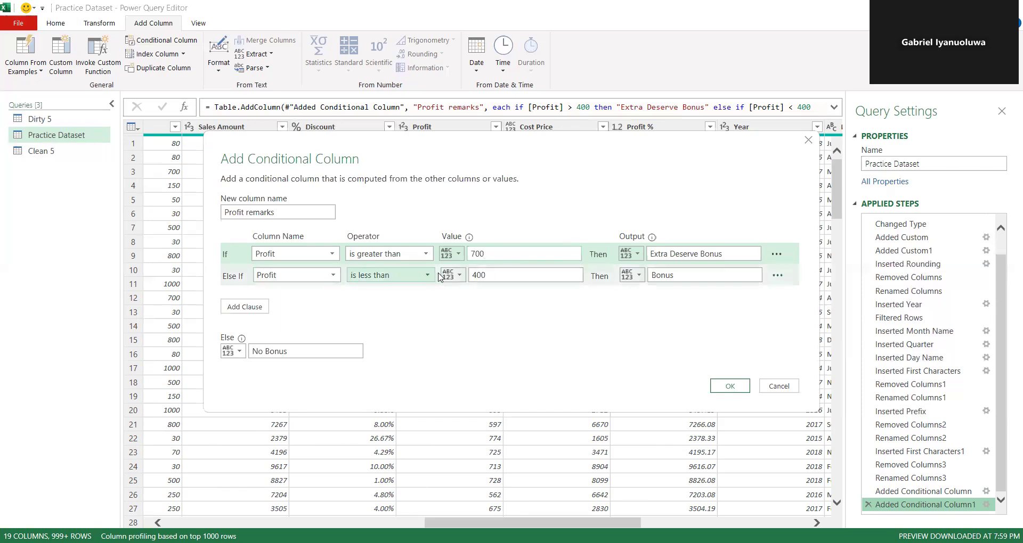
Set the else-if condition to Profit is greater than or equal to 500 and apply the updated rule
click(494, 275)
key(BackSpace)
key(BackSpace)
key(BackSpace)
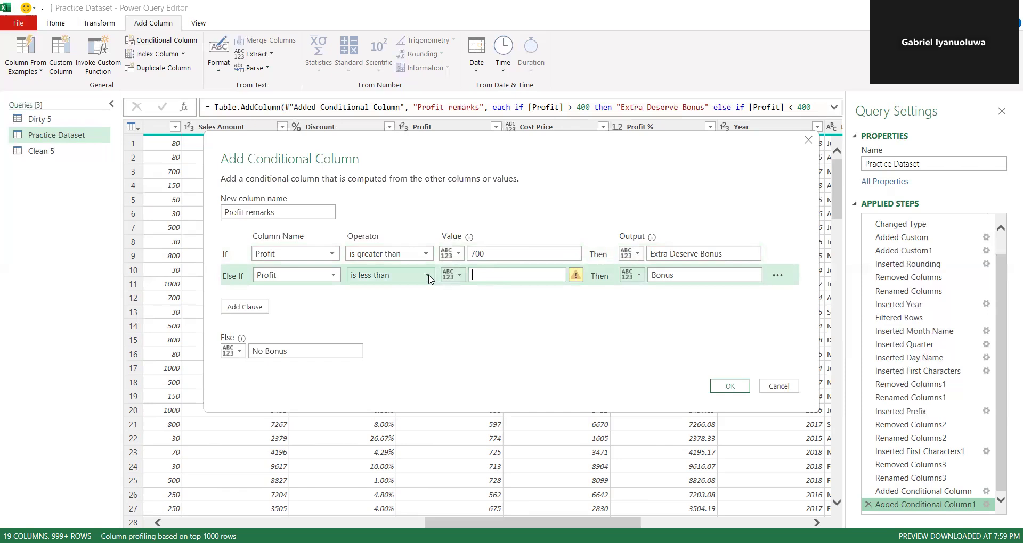
click(428, 276)
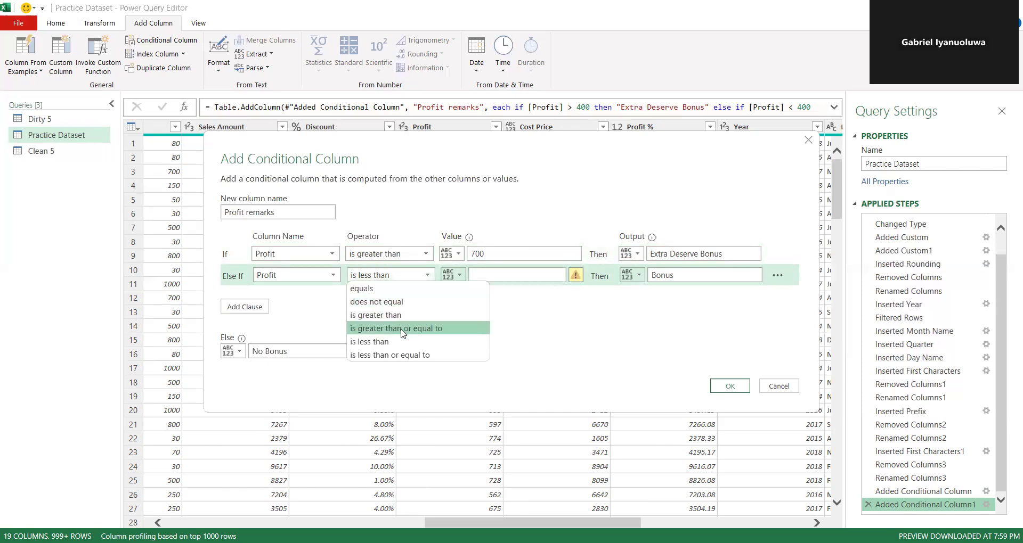
click(403, 329)
click(480, 275)
text(500)
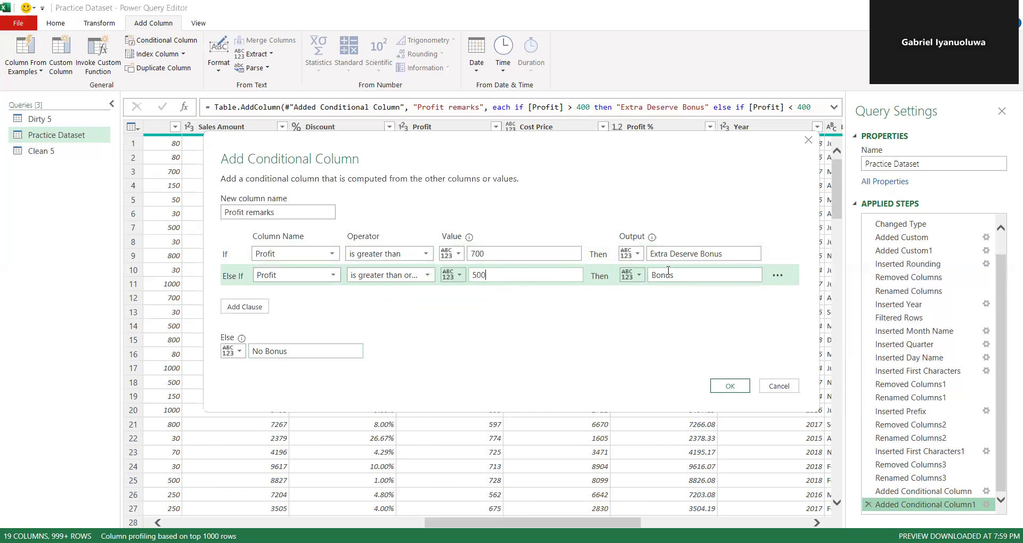
click(728, 385)
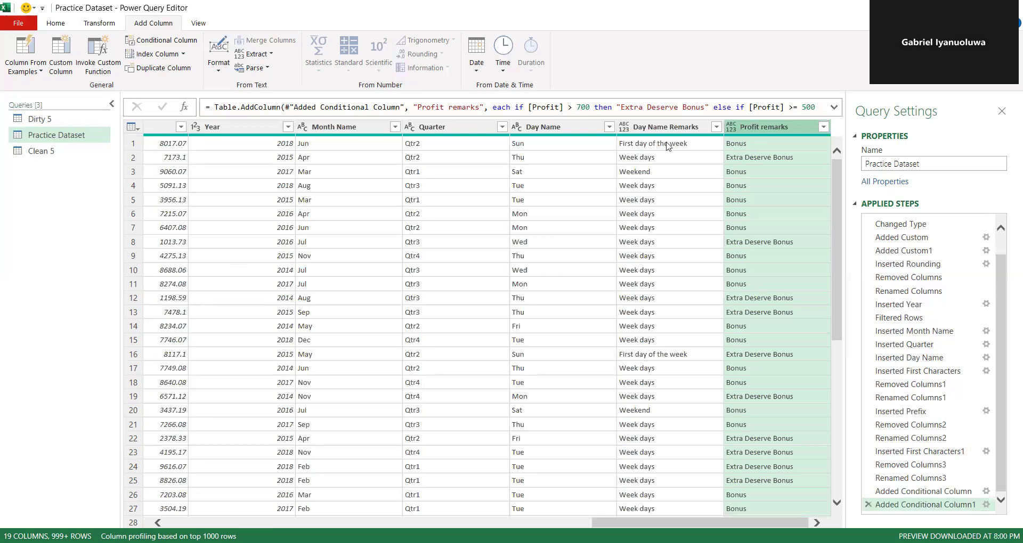
Reopen the Profit remarks rule to review its conditions and outputs, and accept it as it is
right_click(985, 507)
click(961, 394)
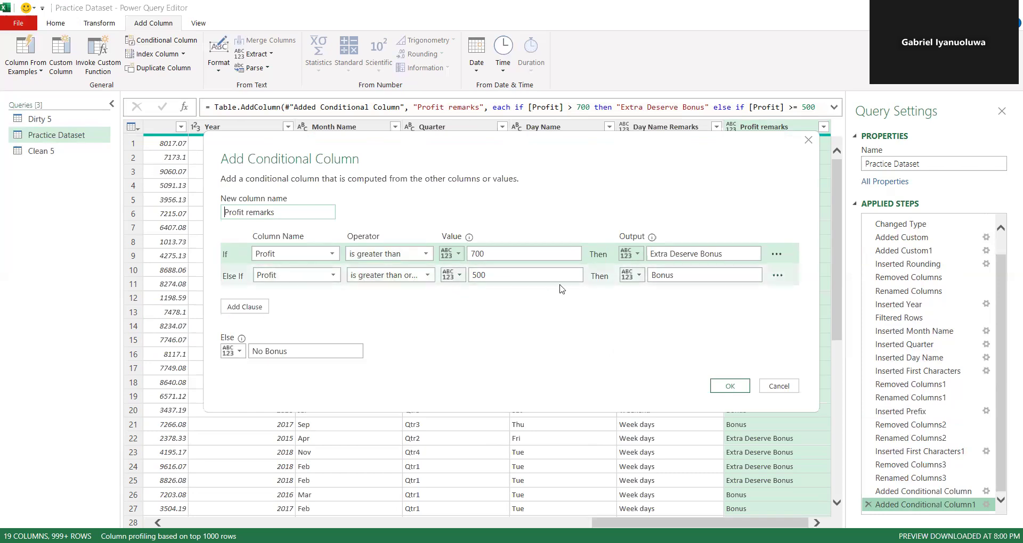
click(734, 384)
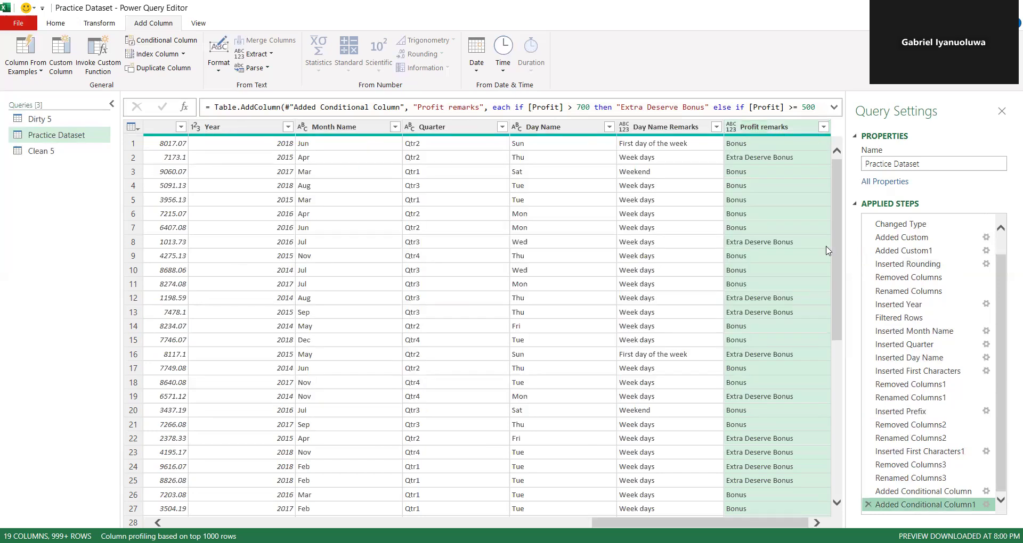
Check the Profit remarks outputs across the rows and go back to the Profit column to compare them
scroll(834, 244, down, 1)
drag(834, 244, 843, 410)
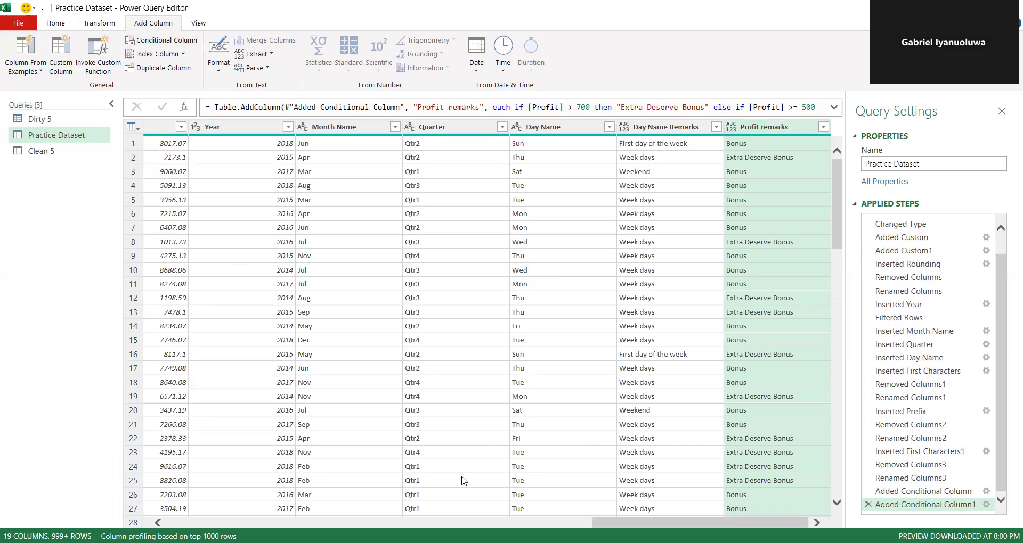
mouse_move(652, 520)
mouse_down()
mouse_move(548, 521)
mouse_move(634, 521)
mouse_up()
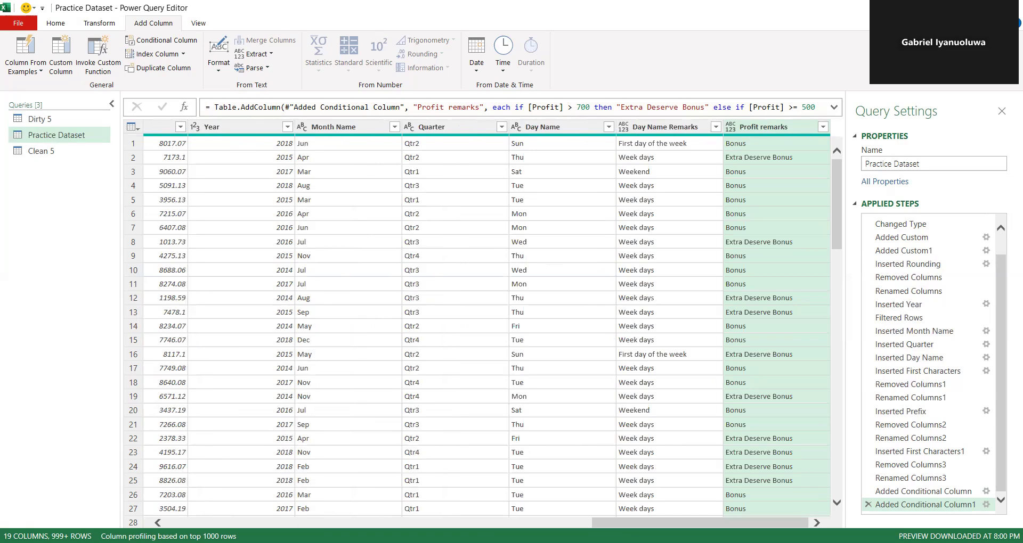
mouse_move(621, 523)
mouse_down()
mouse_move(505, 523)
mouse_move(634, 522)
mouse_up()
drag(671, 522, 616, 520)
drag(686, 519, 434, 519)
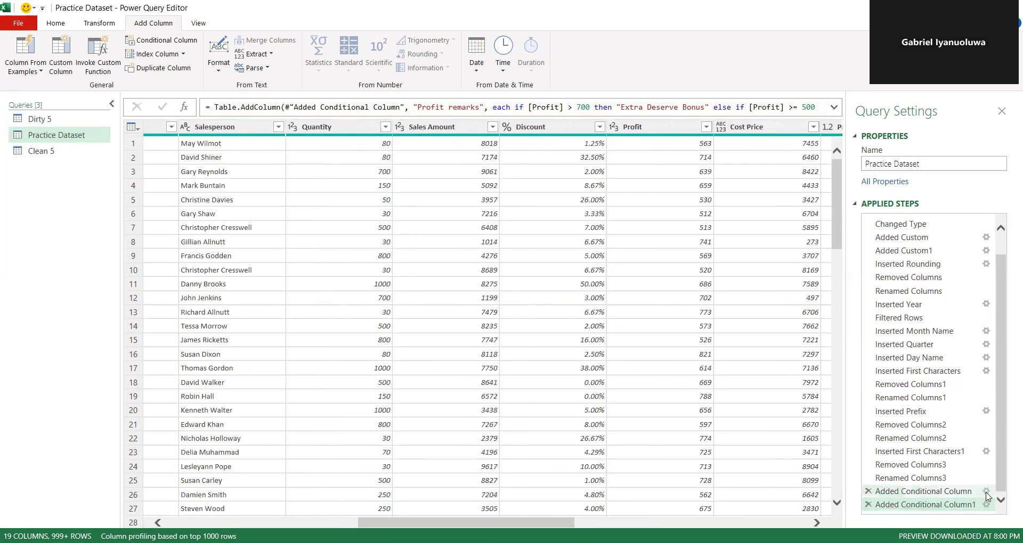
Review the conditions of the applied step that adds the Day Name Remarks column and accept them as they are
right_click(986, 497)
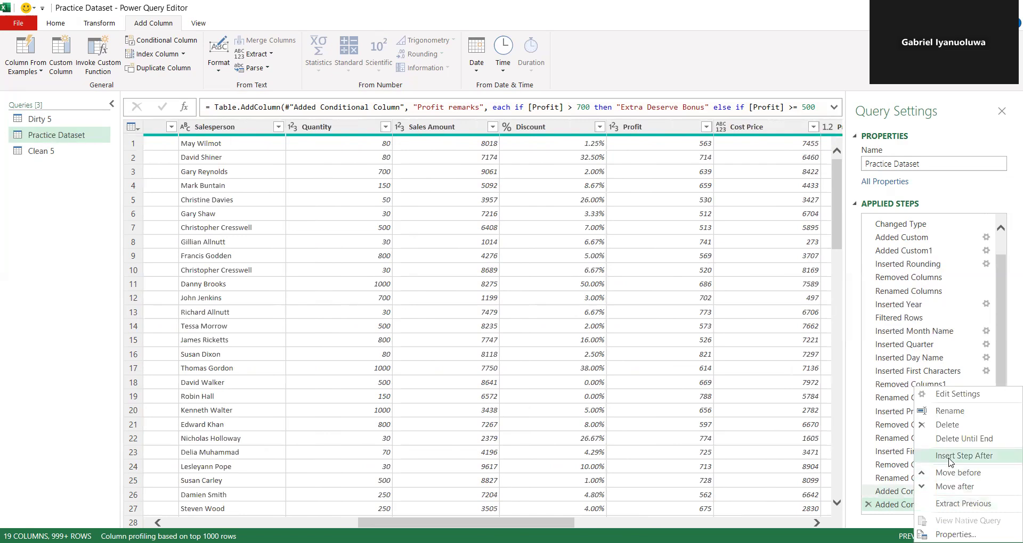
click(955, 393)
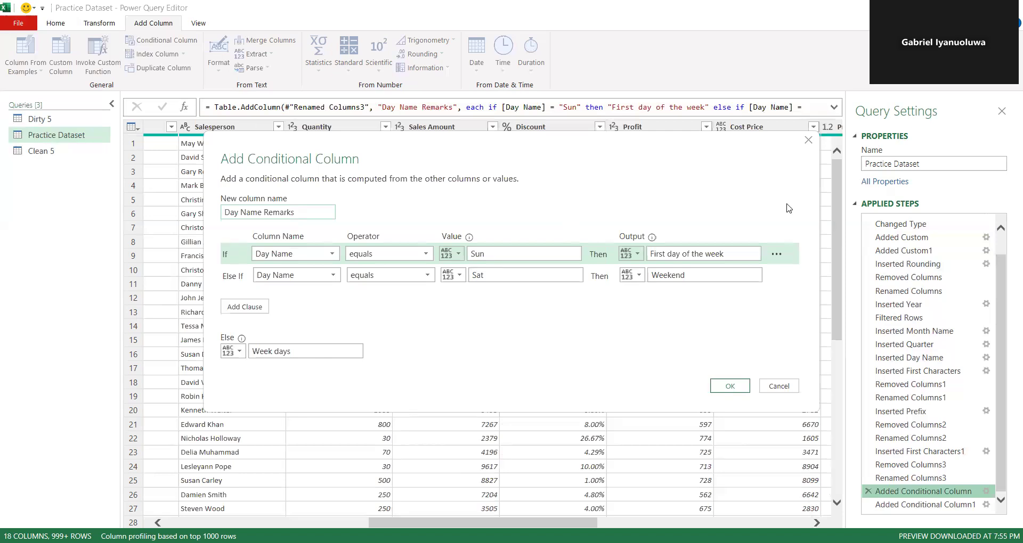
click(733, 386)
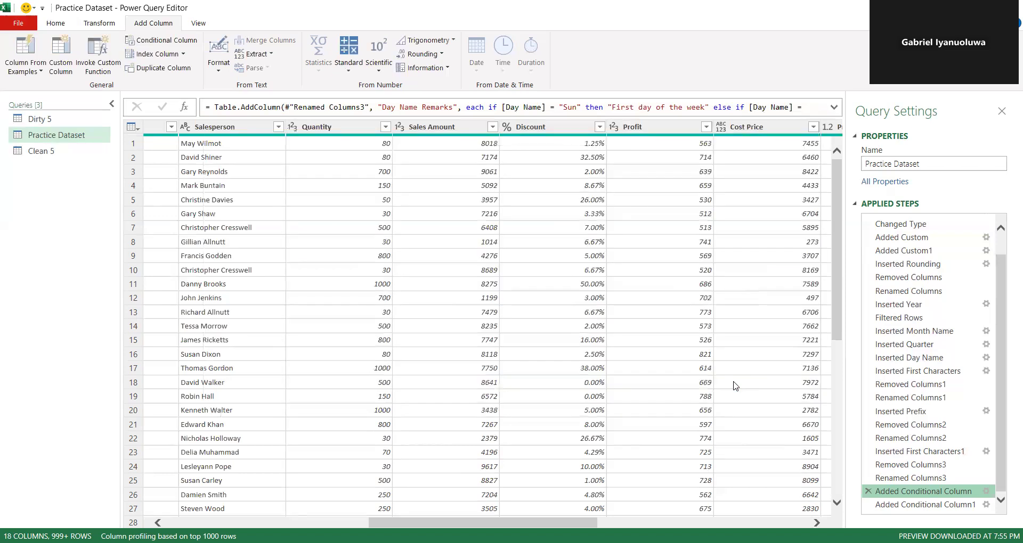